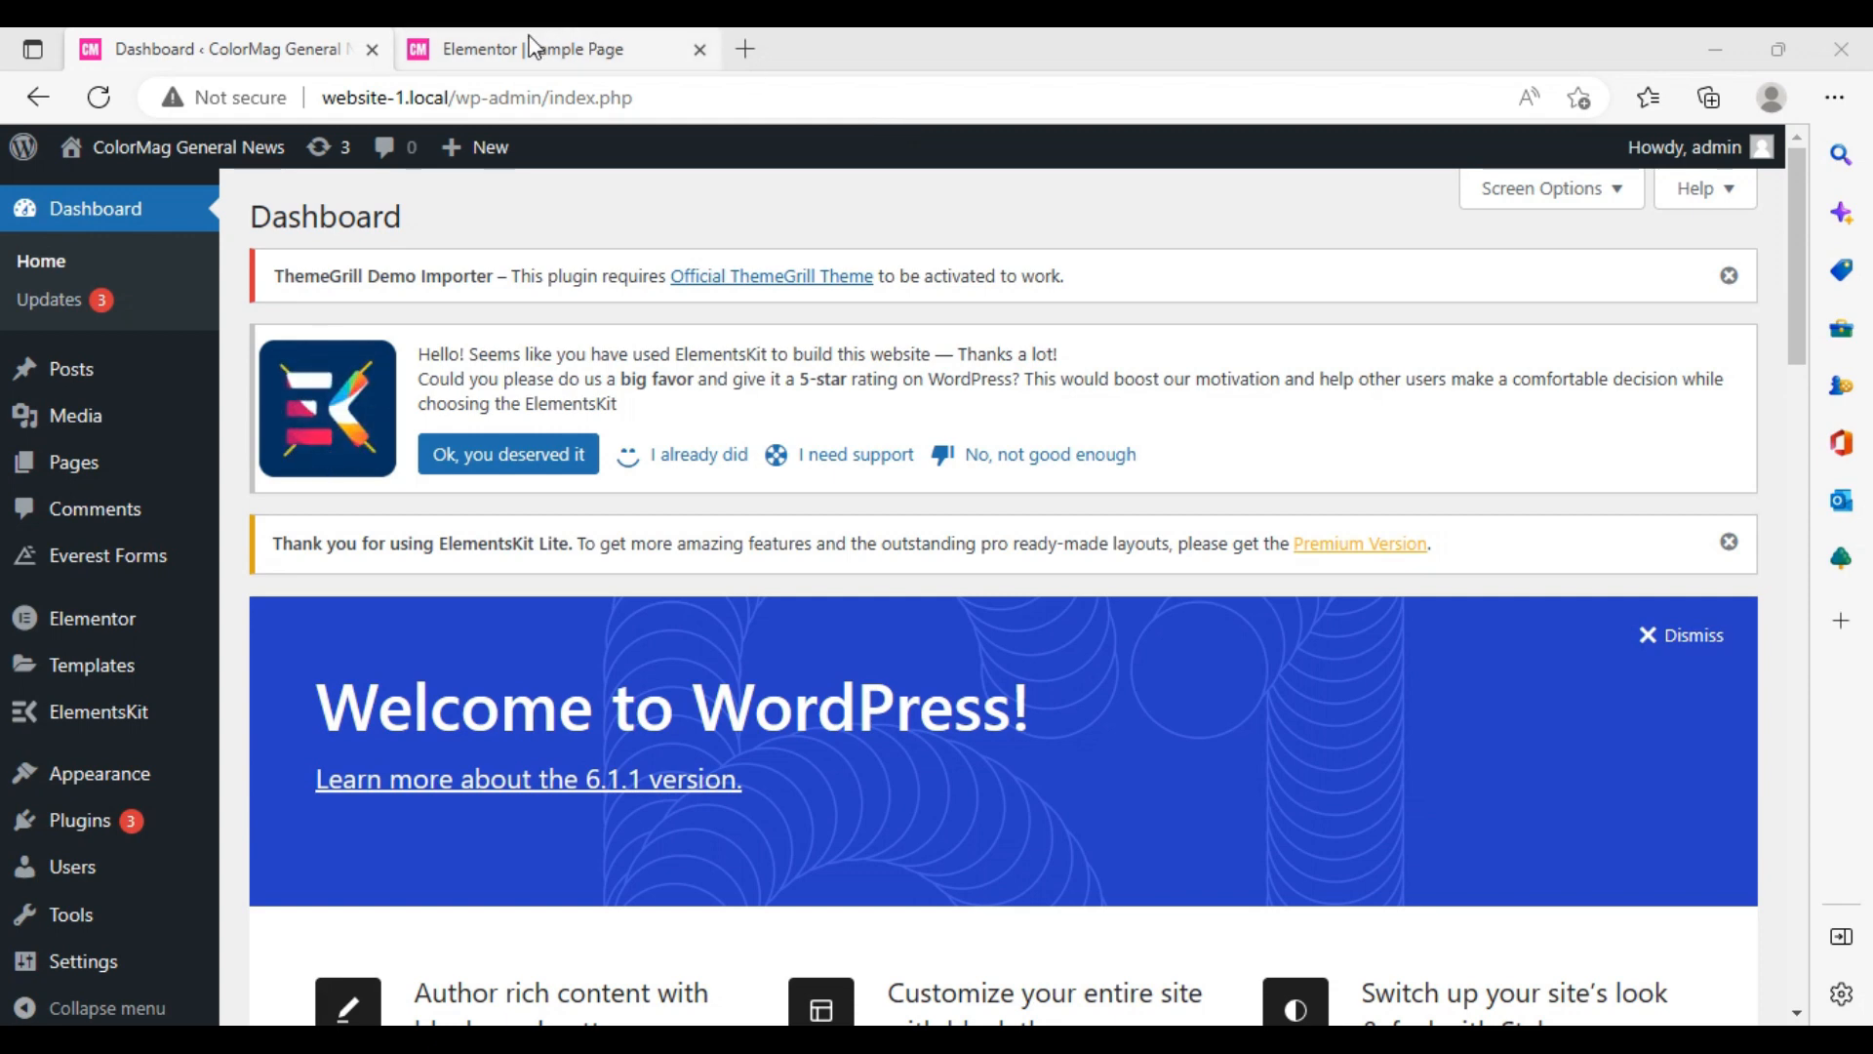
- Switch to the Elementor editor of the Sample Page and look through its sections from the hero down to the testimonials
click(467, 47)
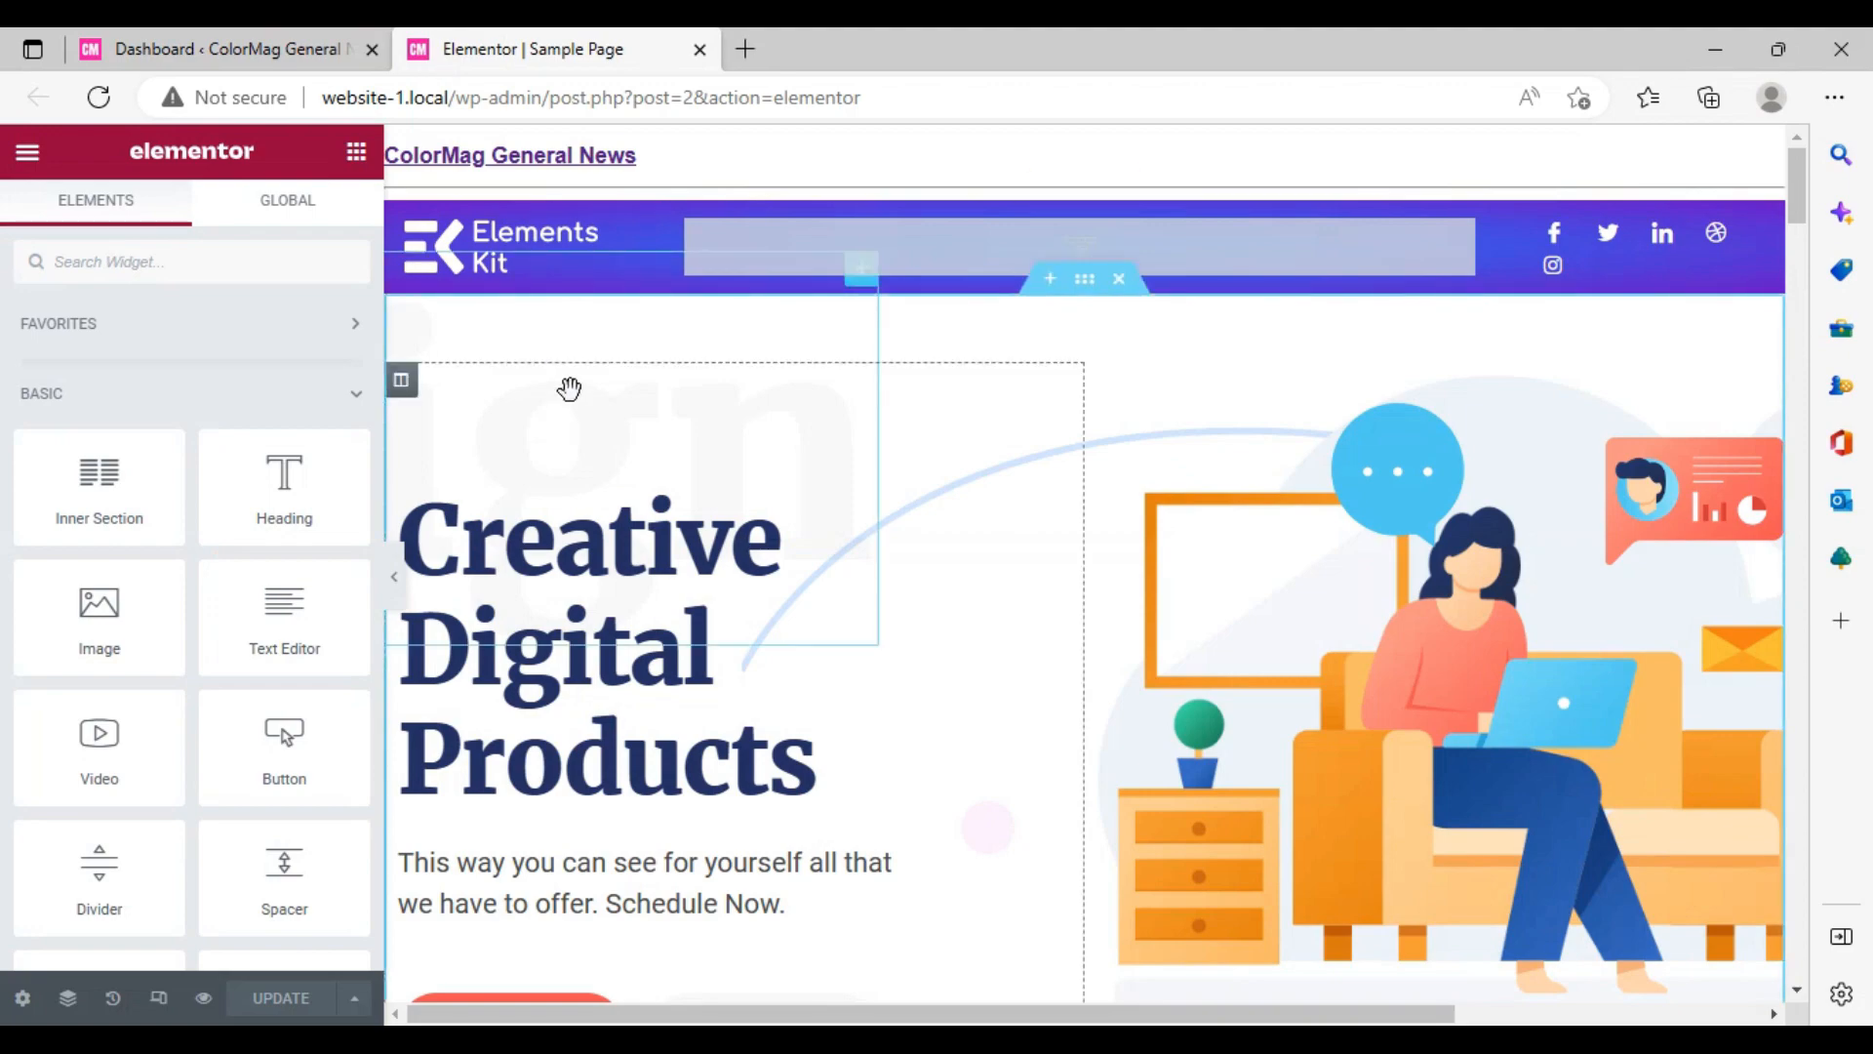
scroll(571, 400, down, 10)
scroll(575, 400, down, 10)
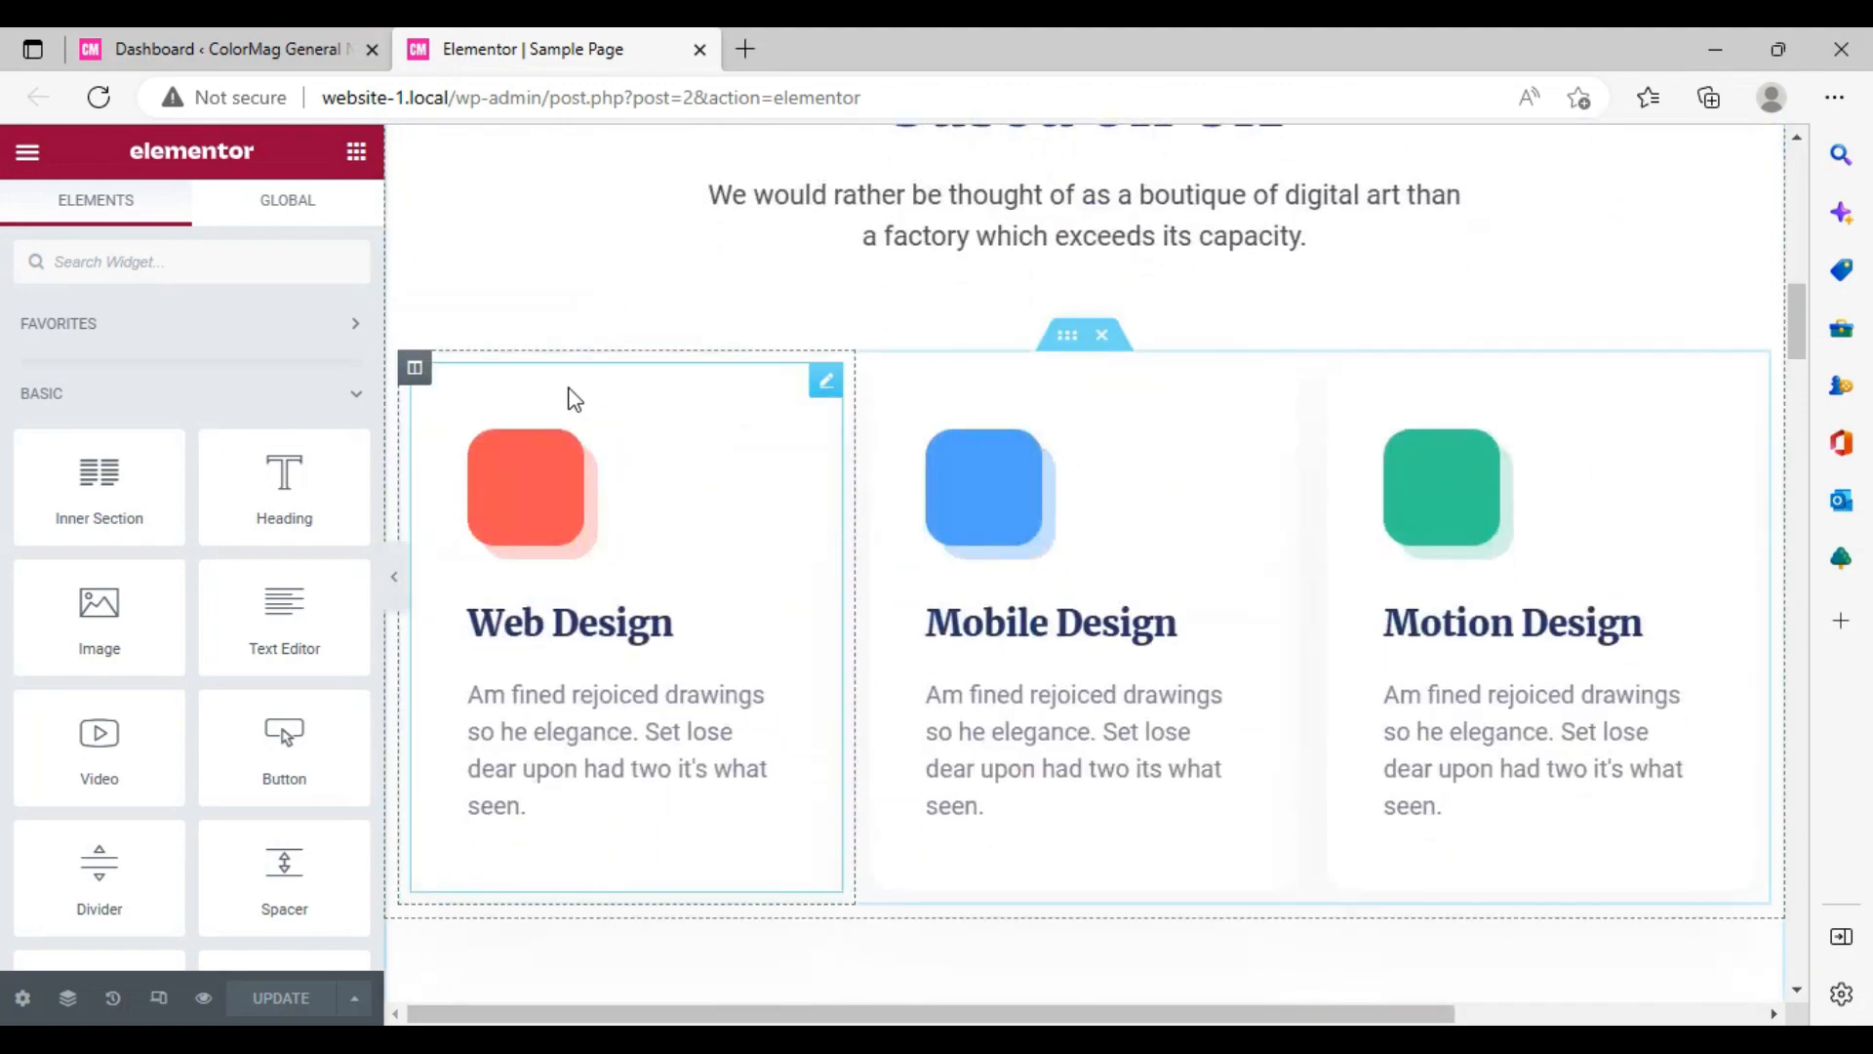
scroll(582, 449, down, 8)
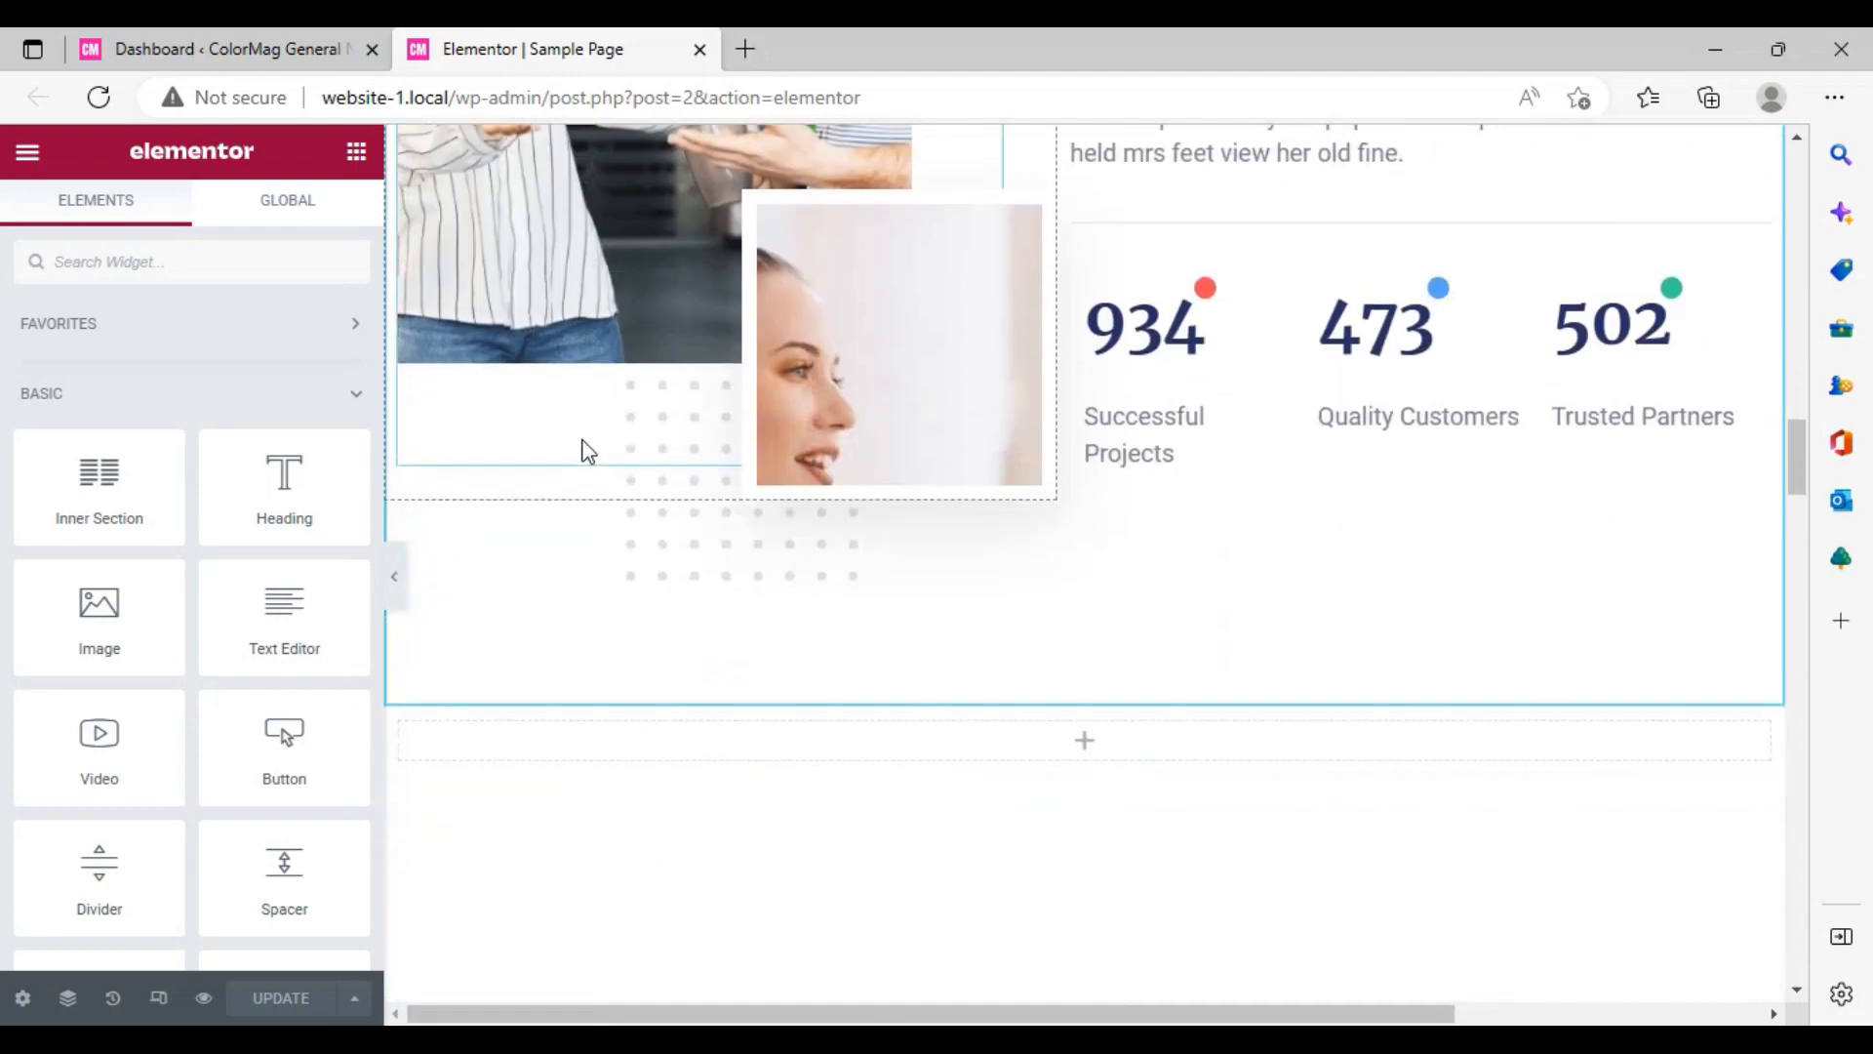
scroll(583, 451, down, 5)
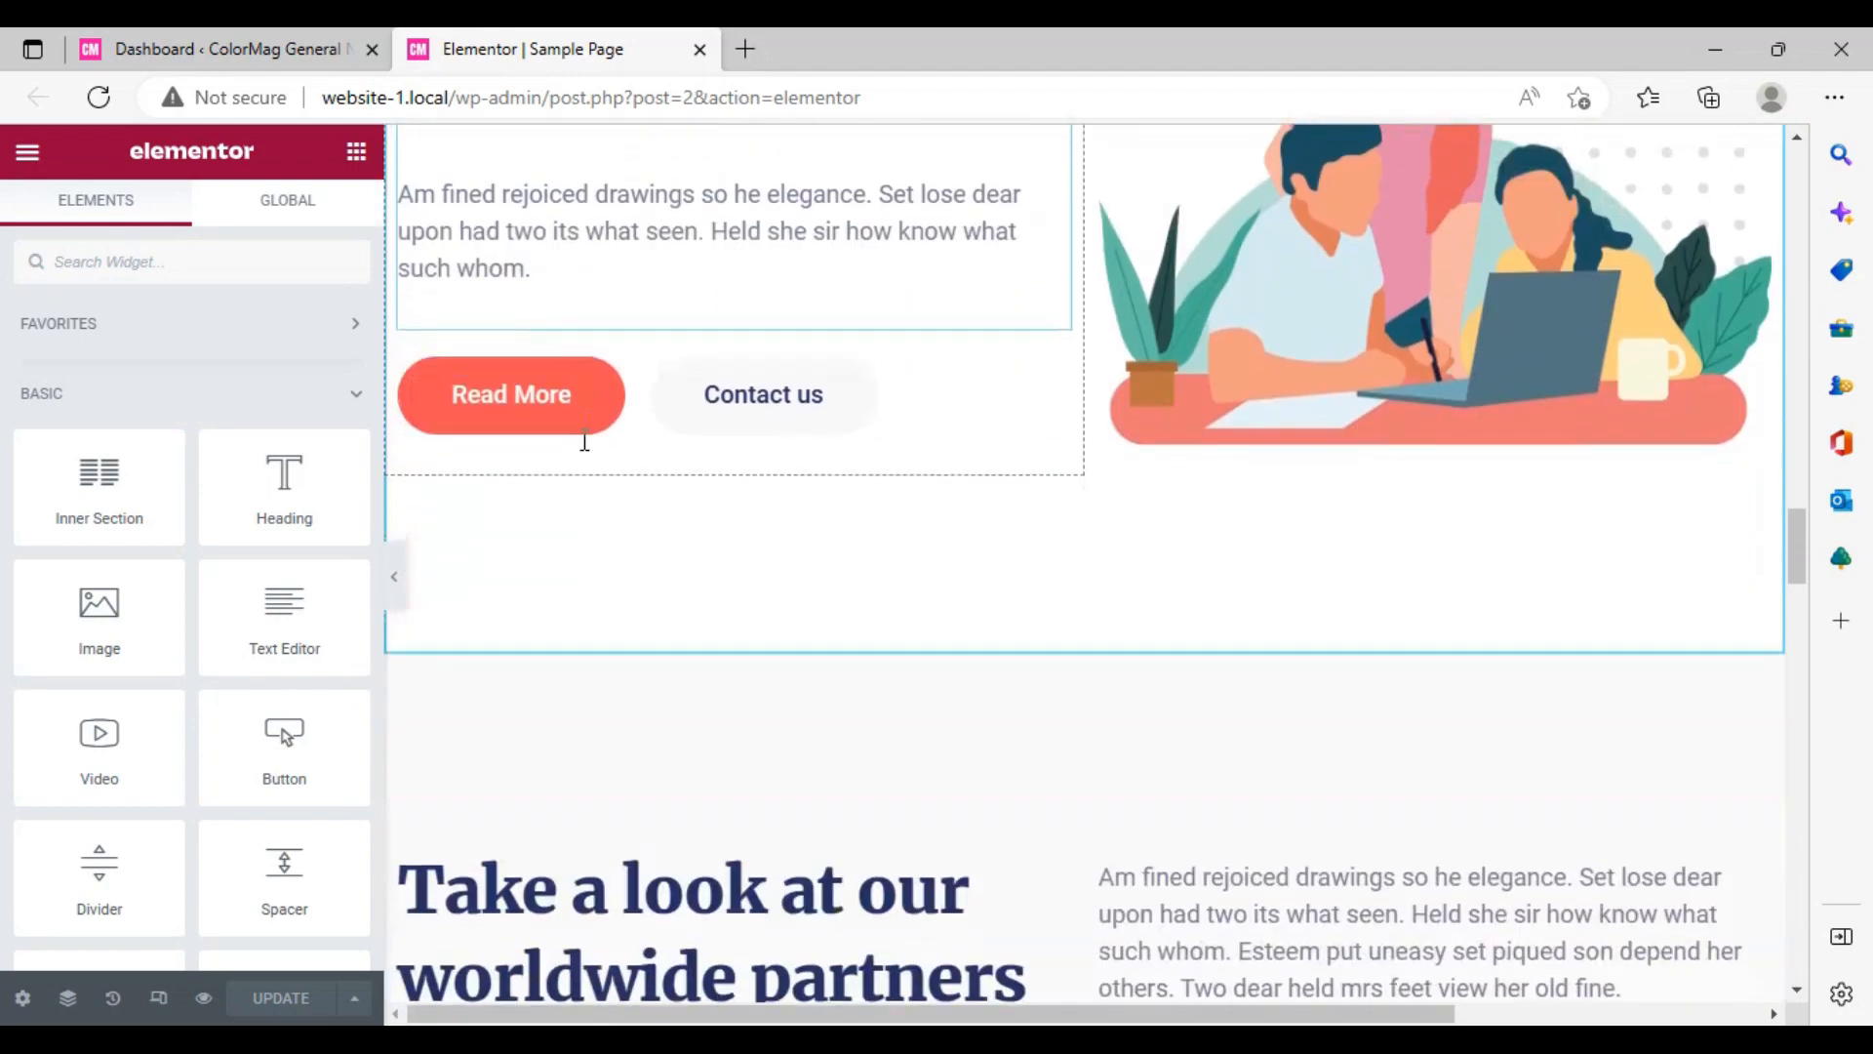
scroll(583, 436, down, 8)
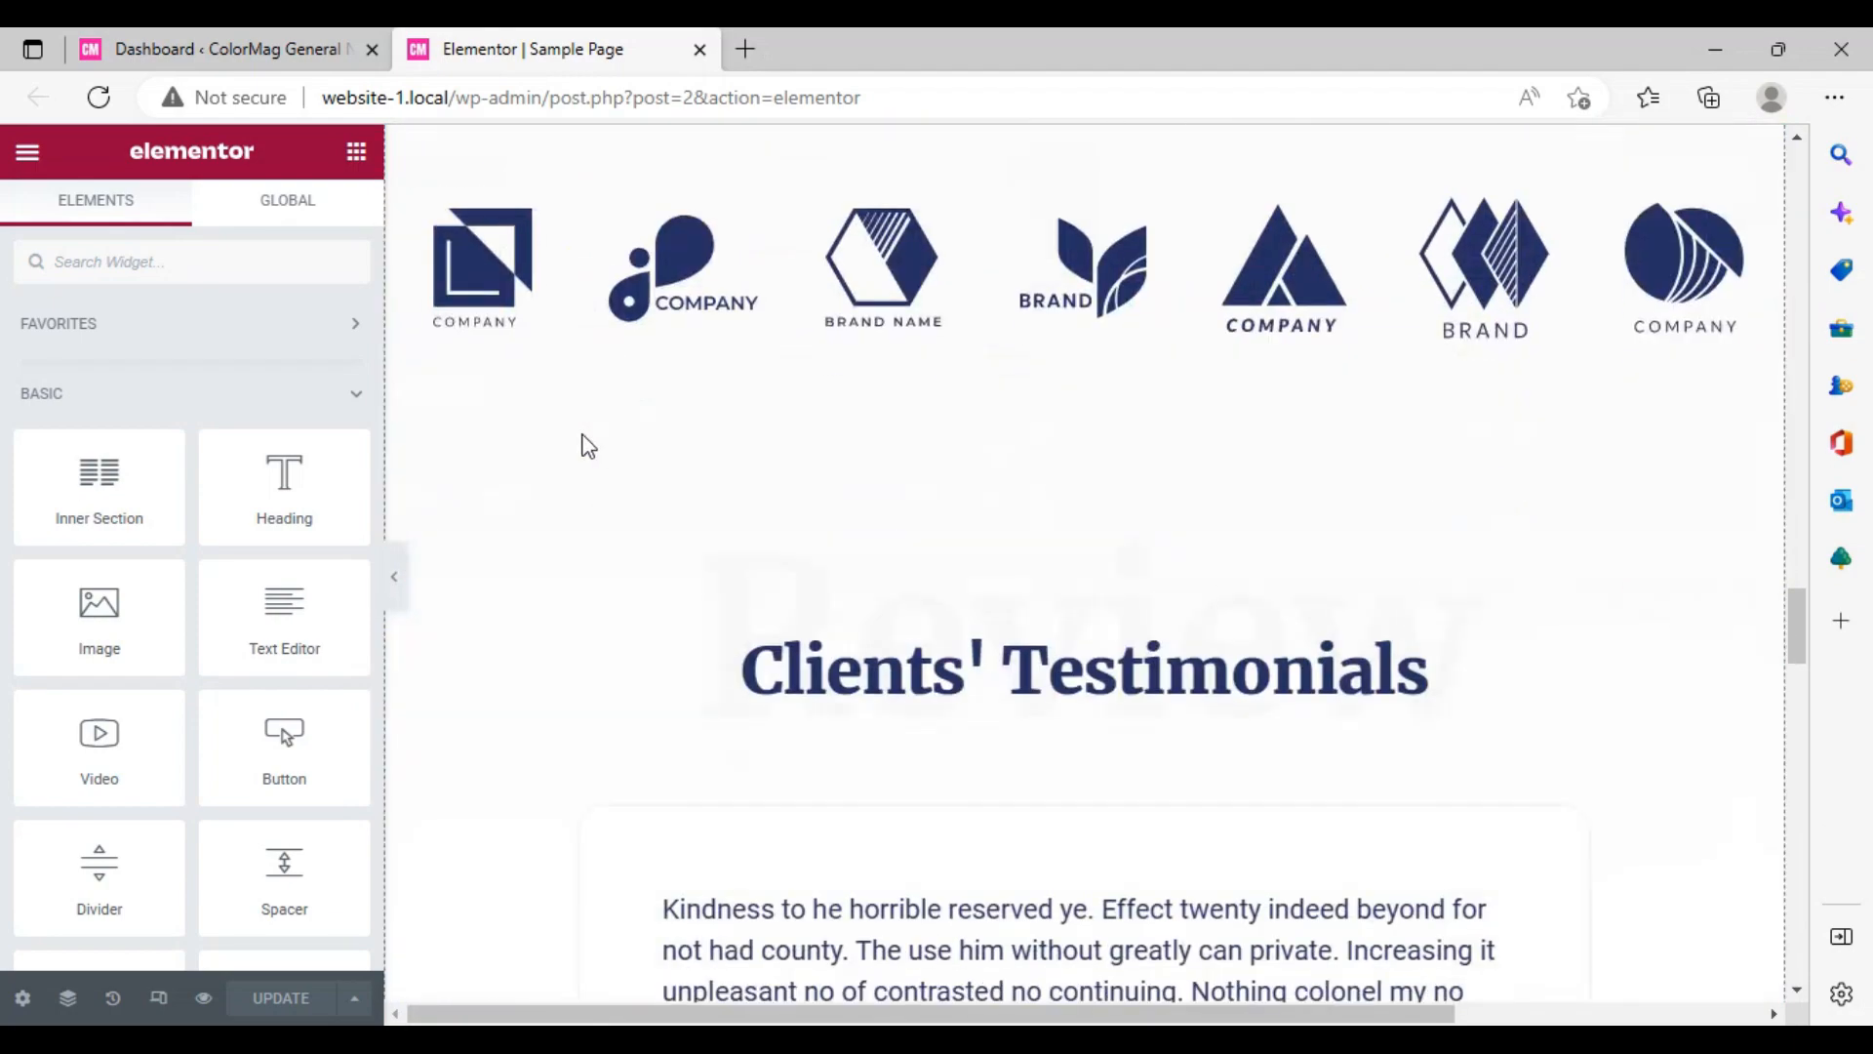
scroll(583, 447, up, 15)
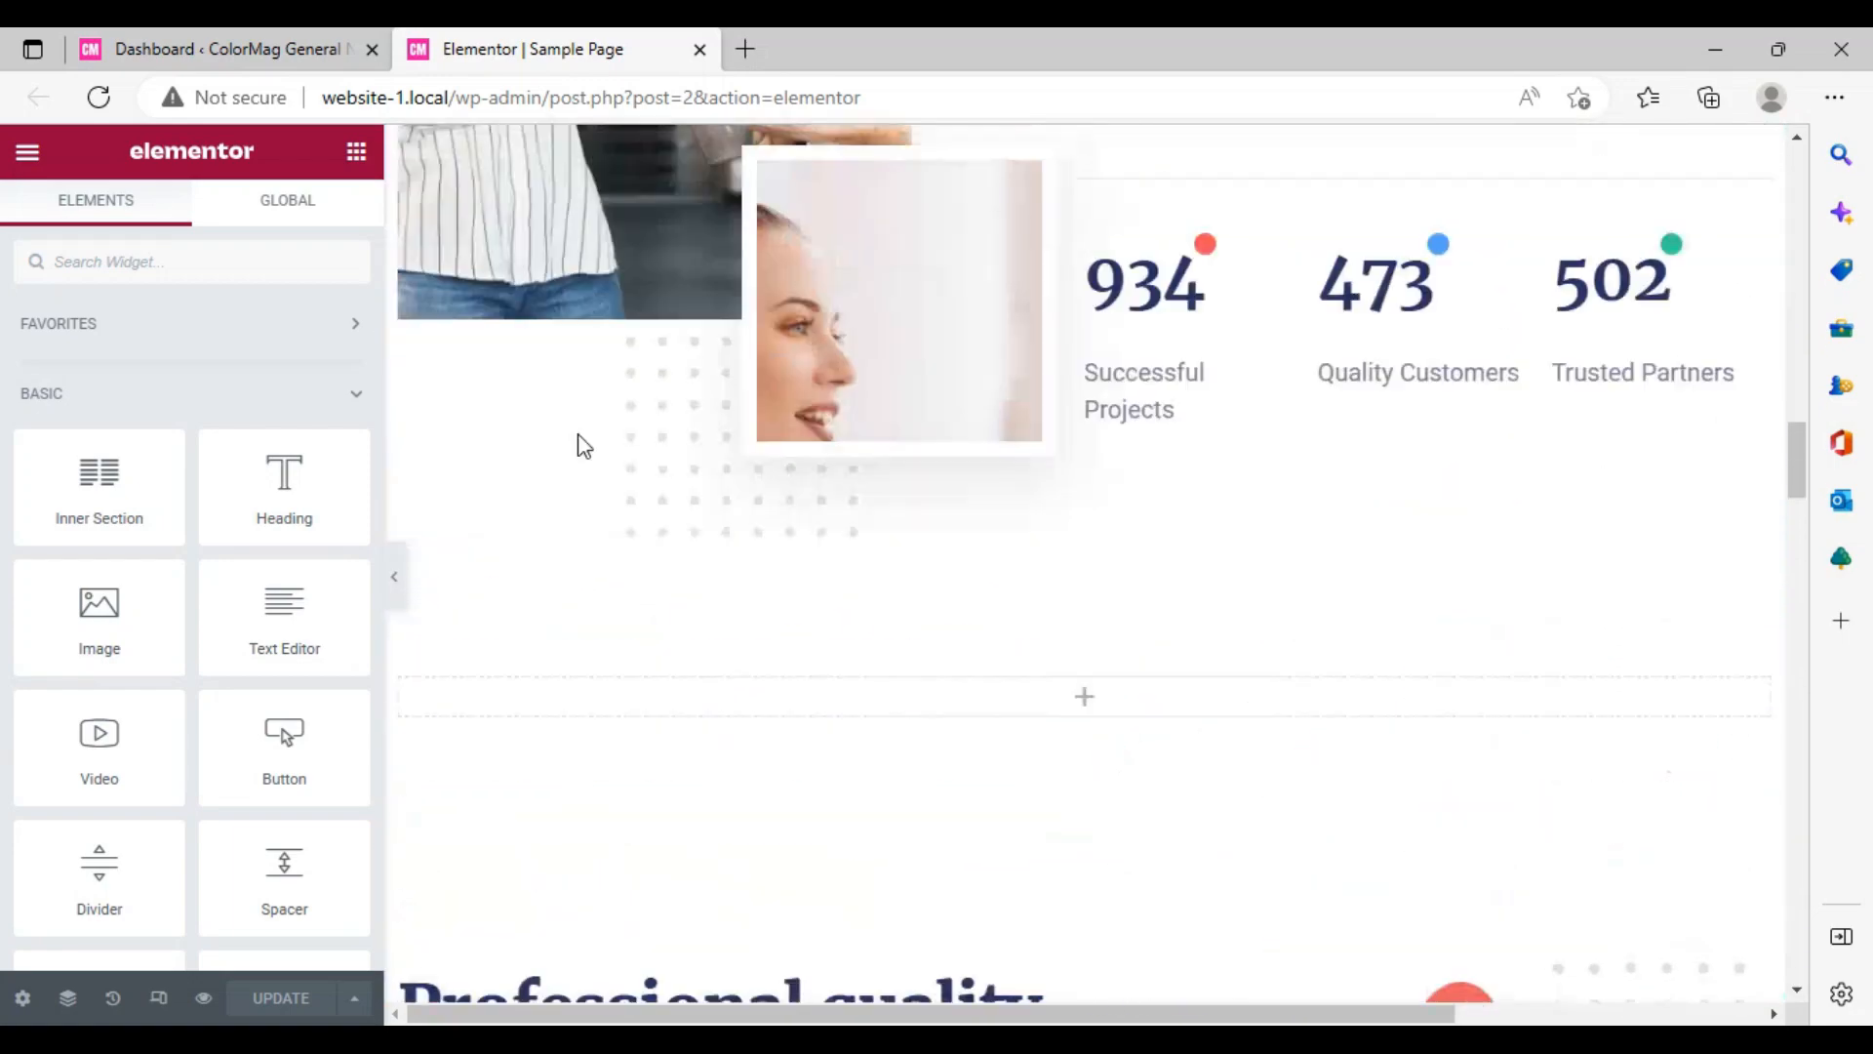
scroll(577, 437, up, 8)
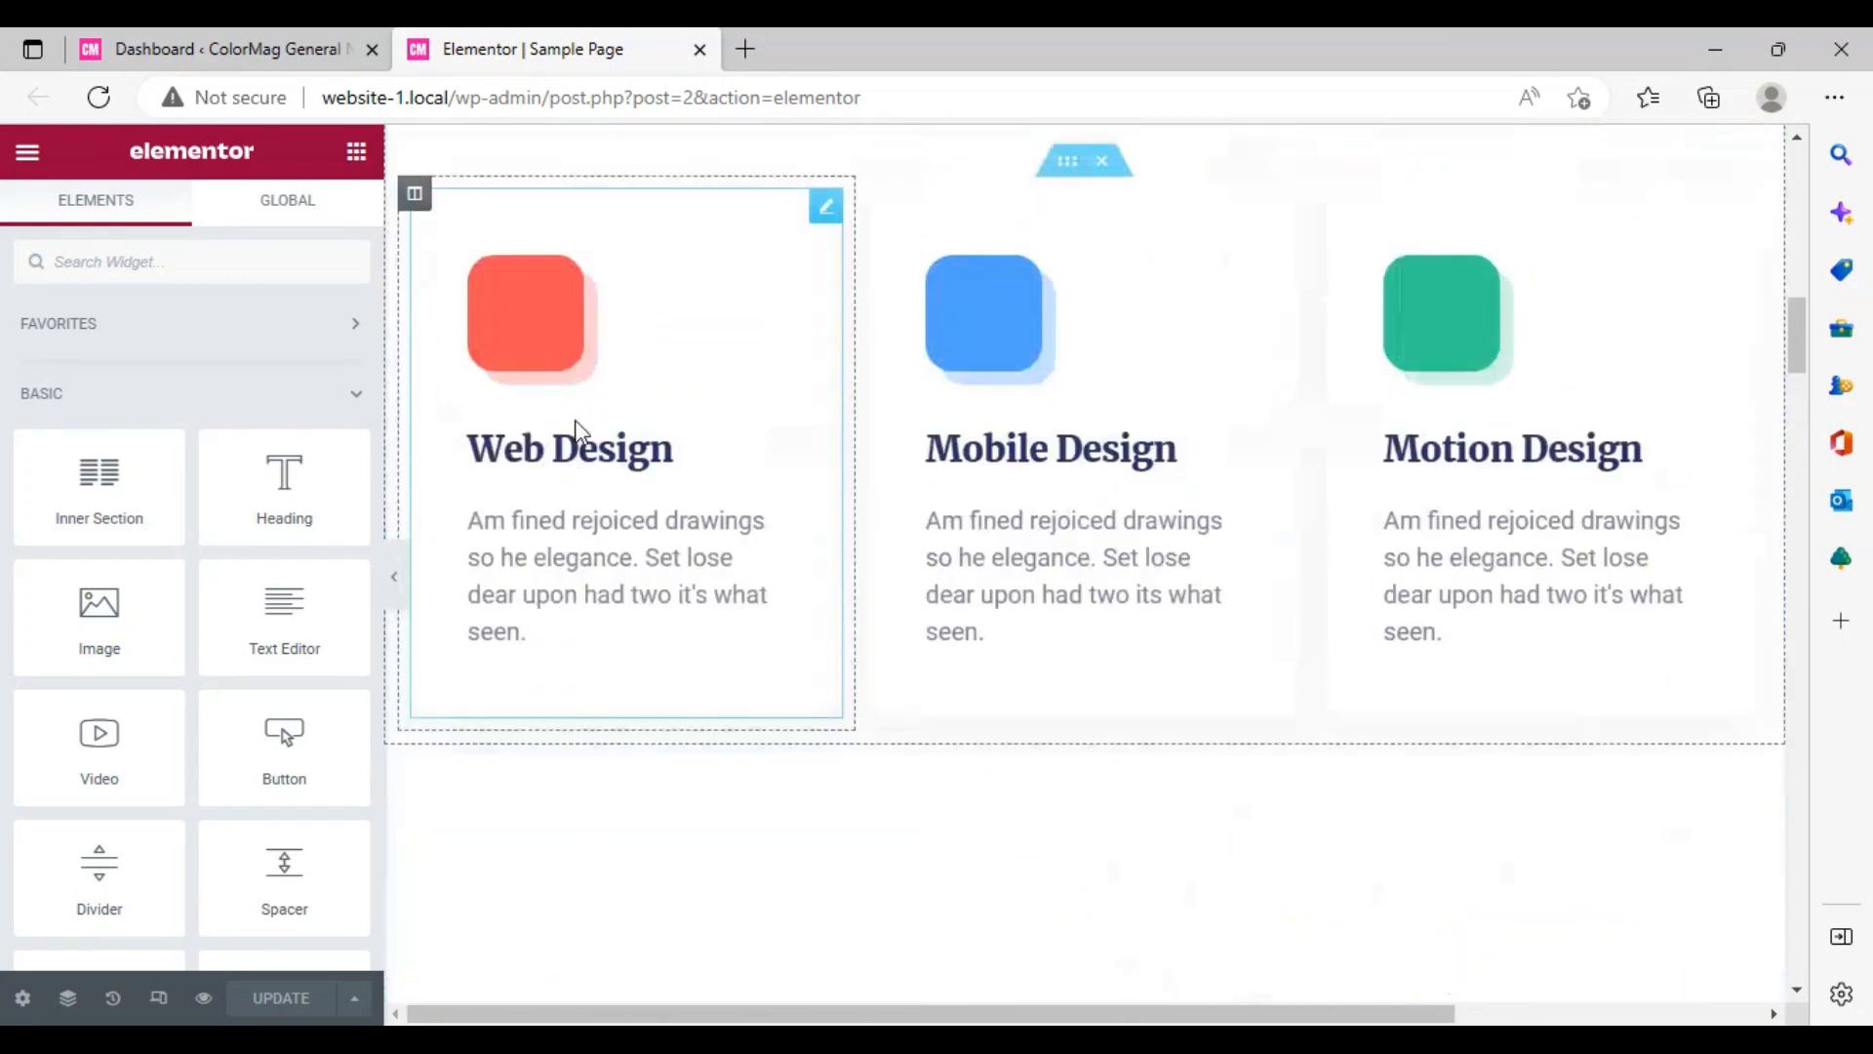
scroll(580, 434, up, 4)
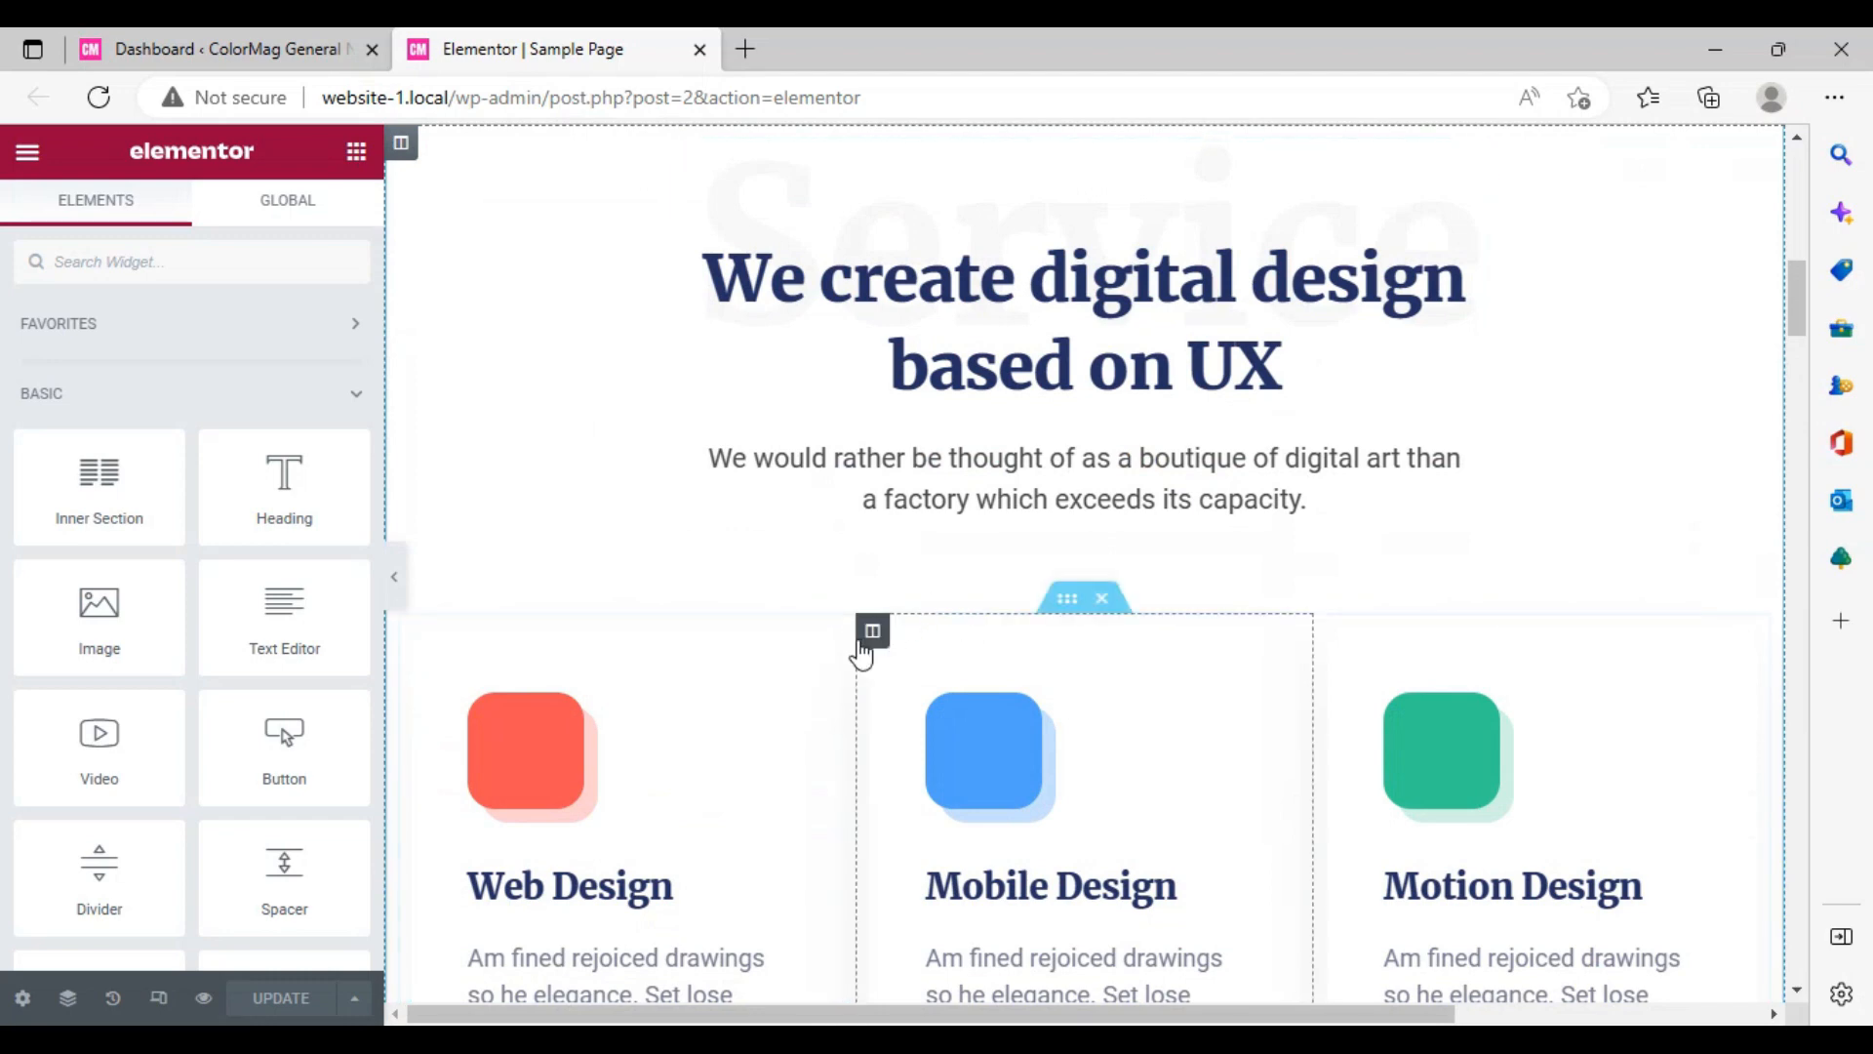
- Insert a single-column section between the service cards and the "Technology fueled by User Experience" section
scroll(854, 635, down, 4)
scroll(854, 635, down, 4)
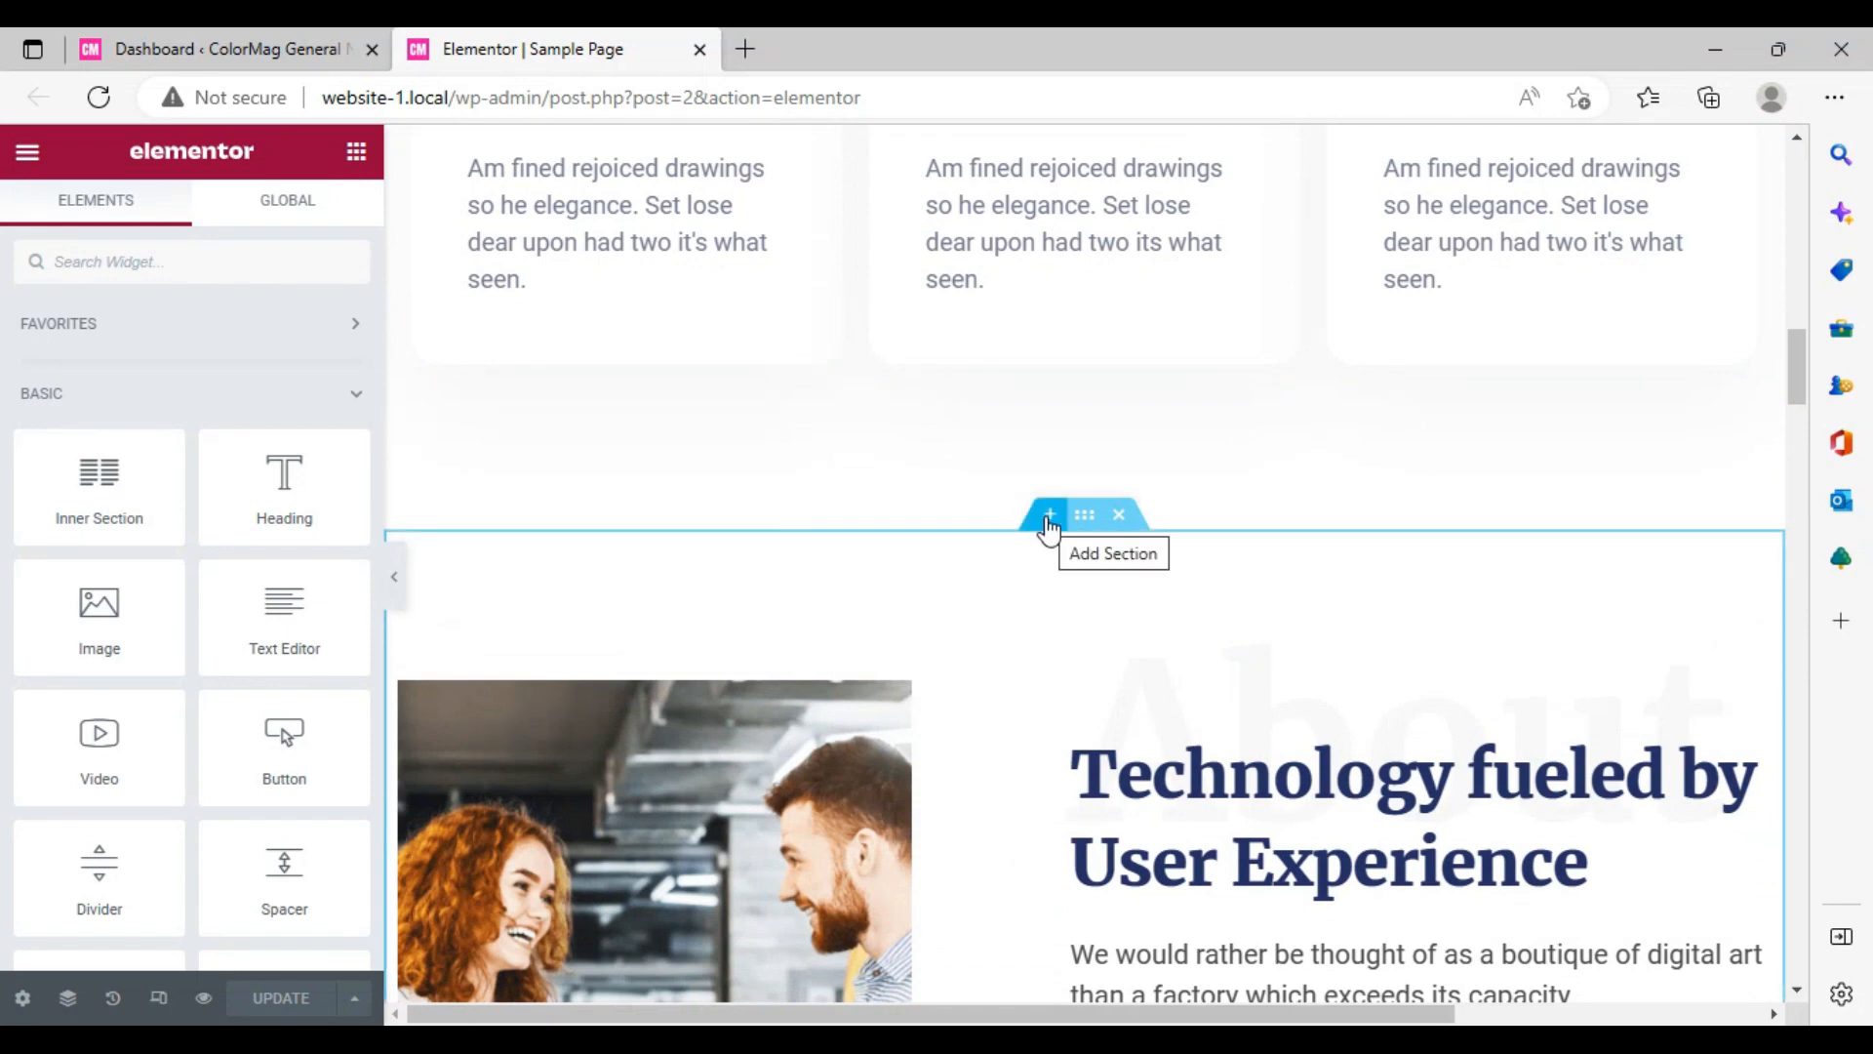
click(1049, 526)
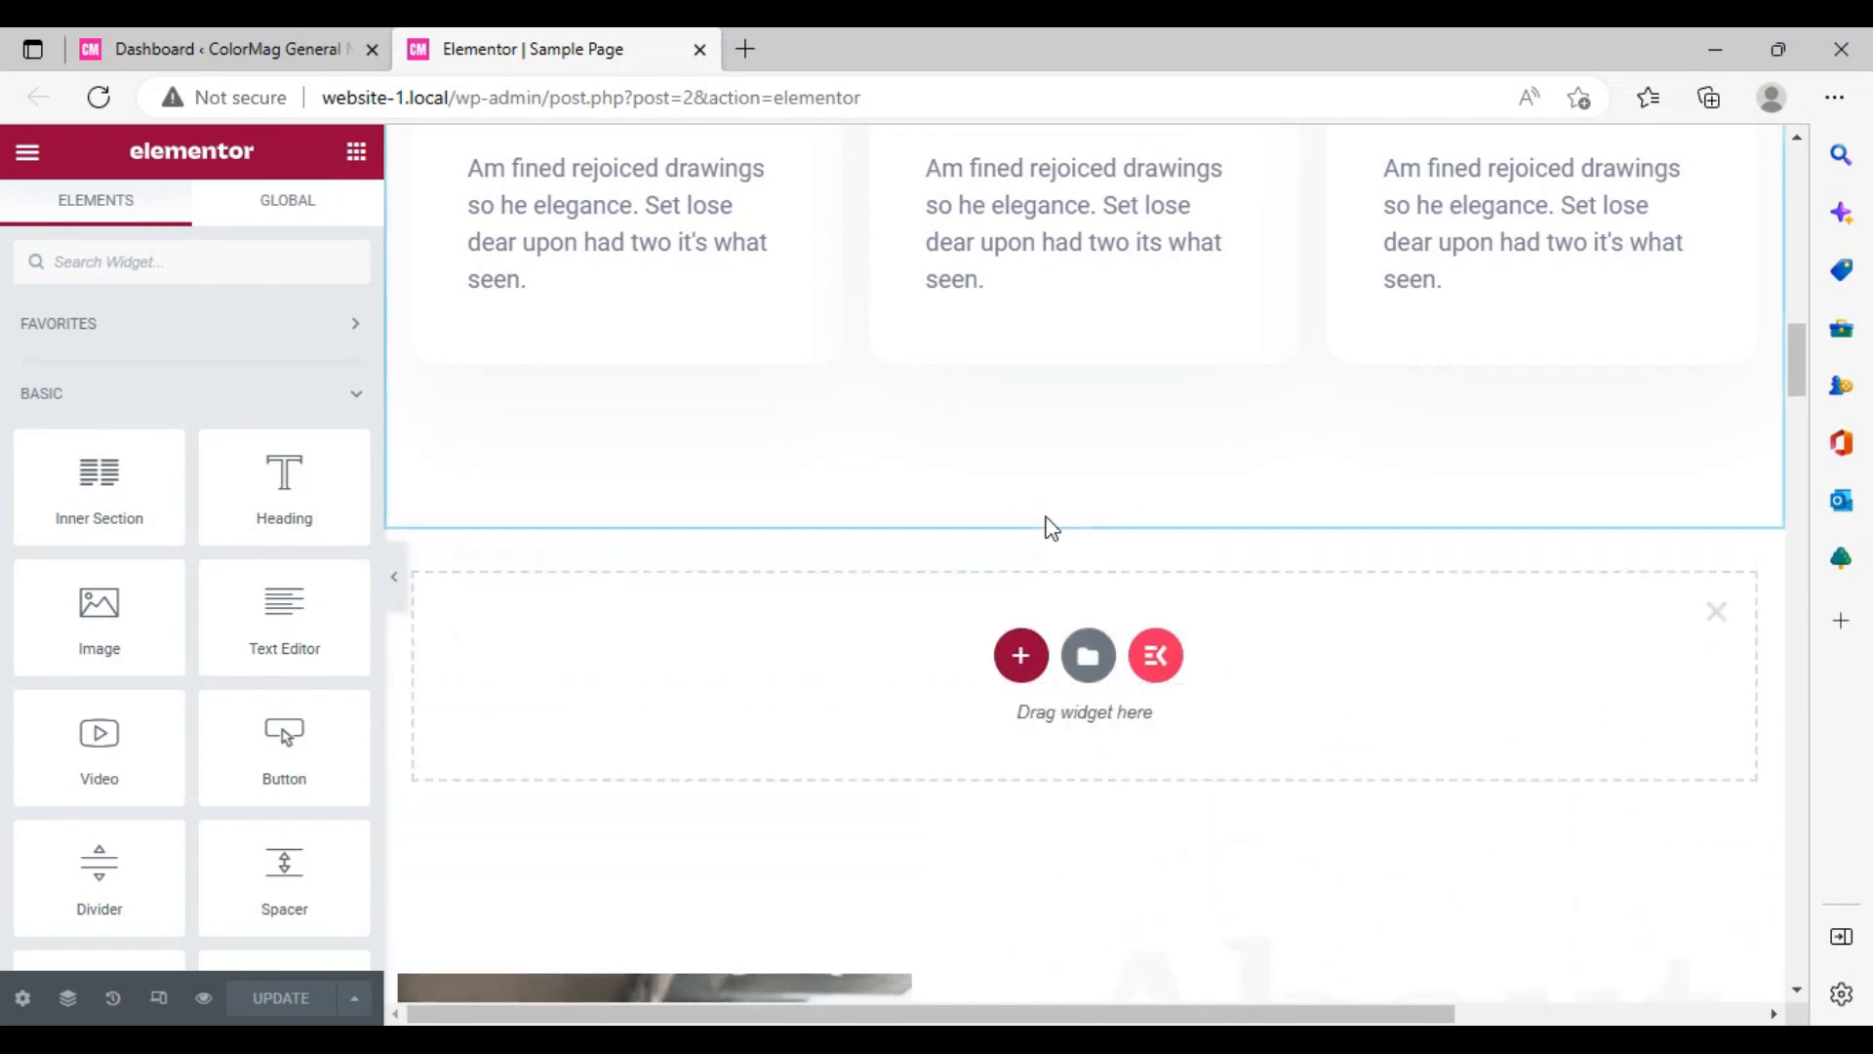
double_click(1023, 656)
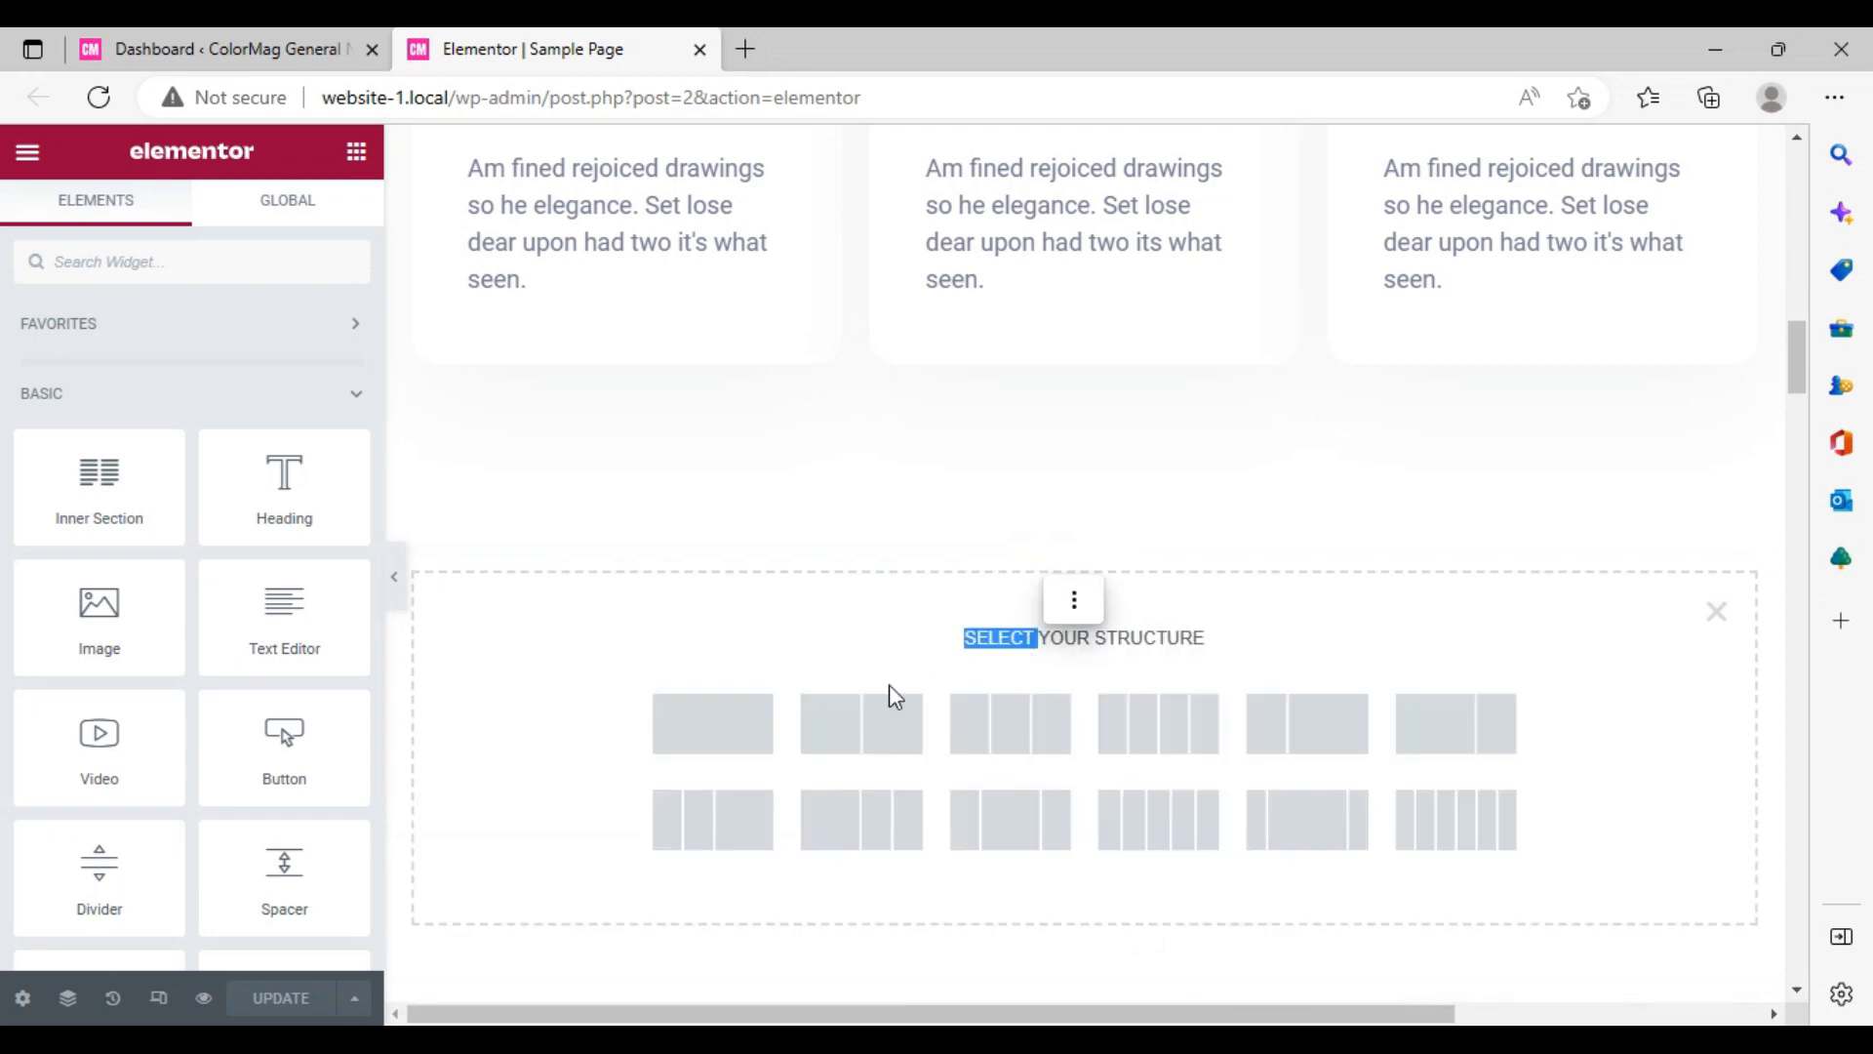
click(666, 757)
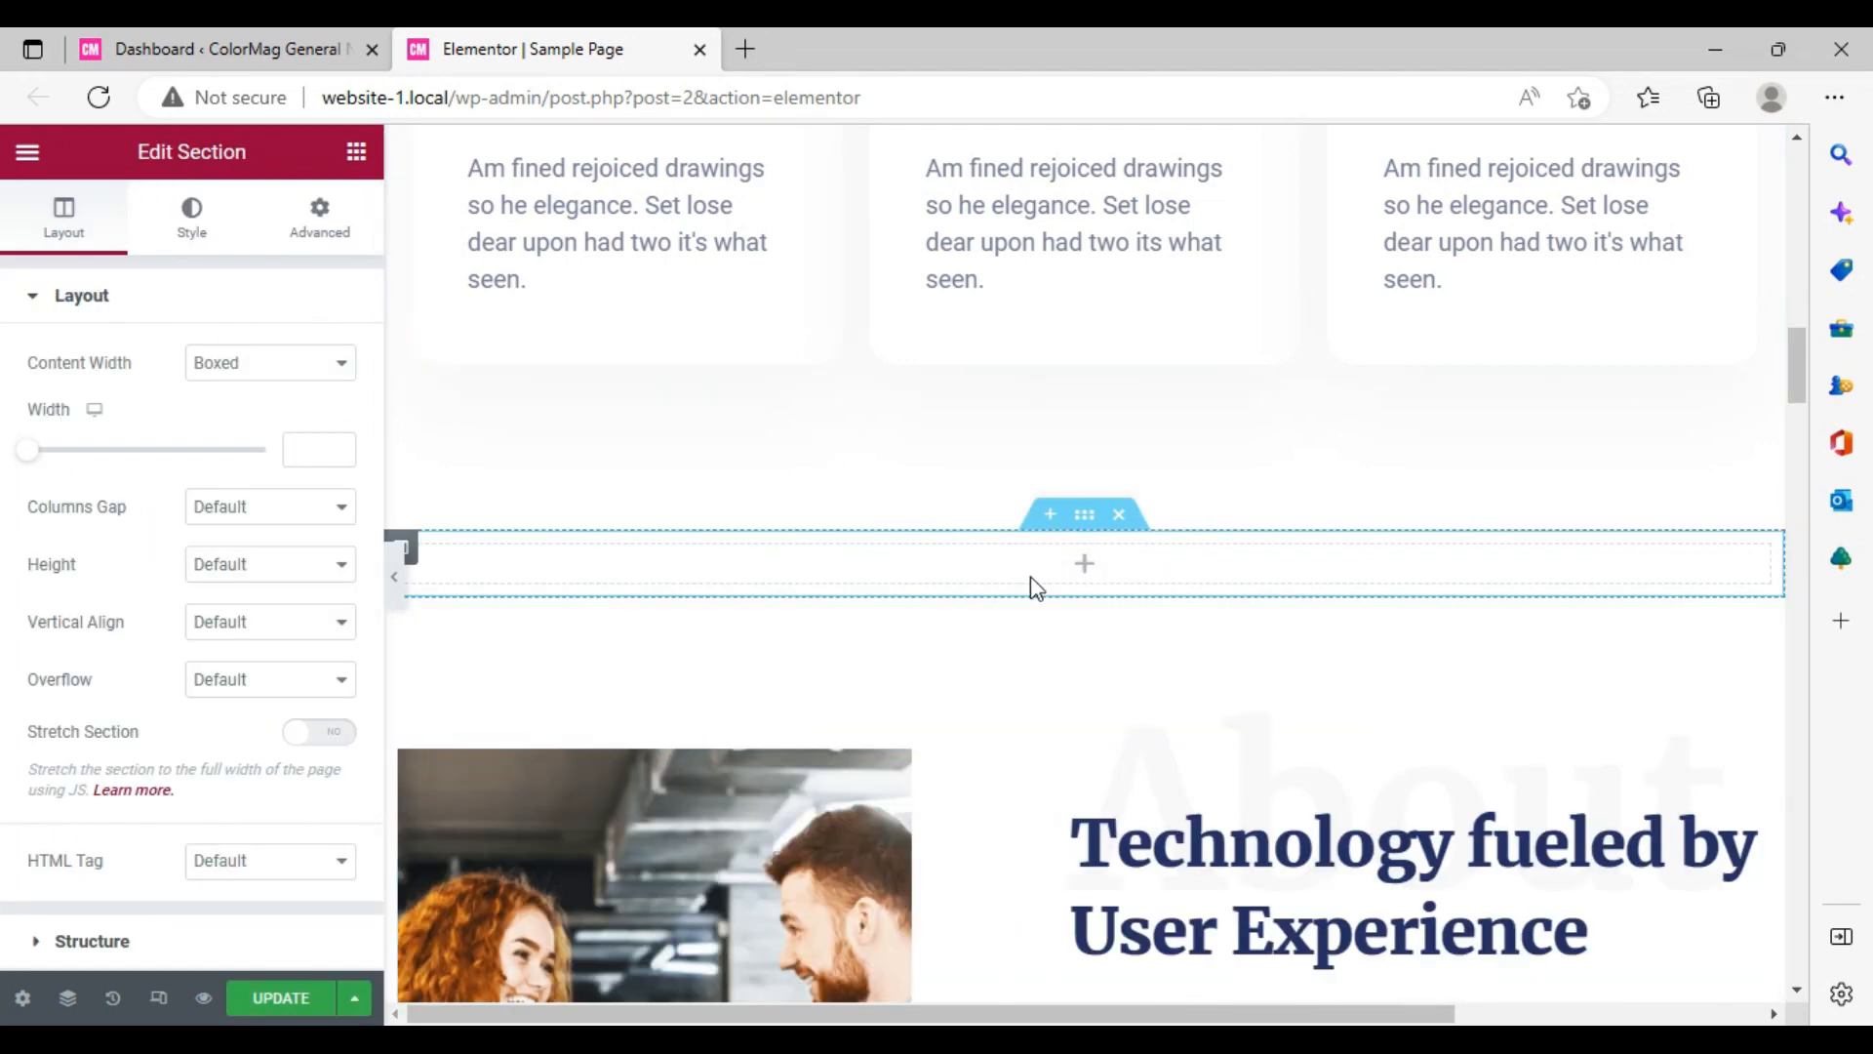
- Place a Divider widget in the new empty section
click(1088, 585)
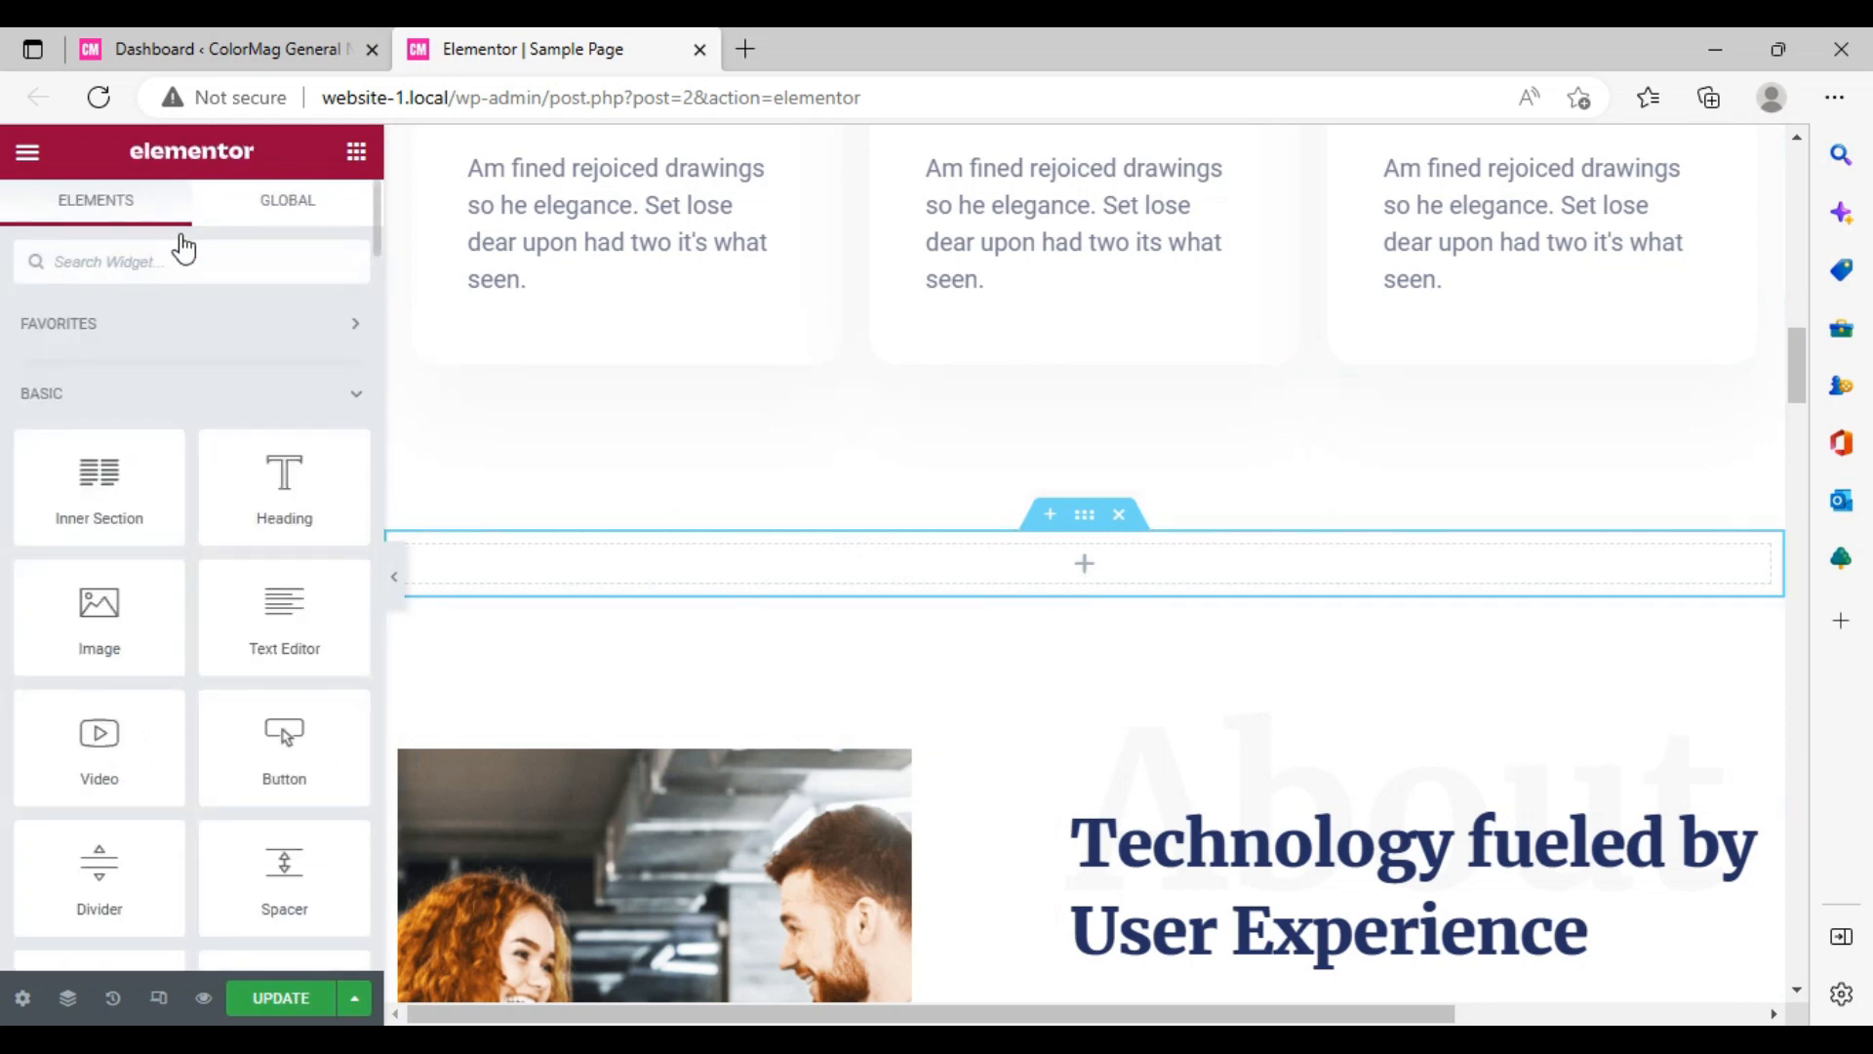
scroll(213, 430, down, 2)
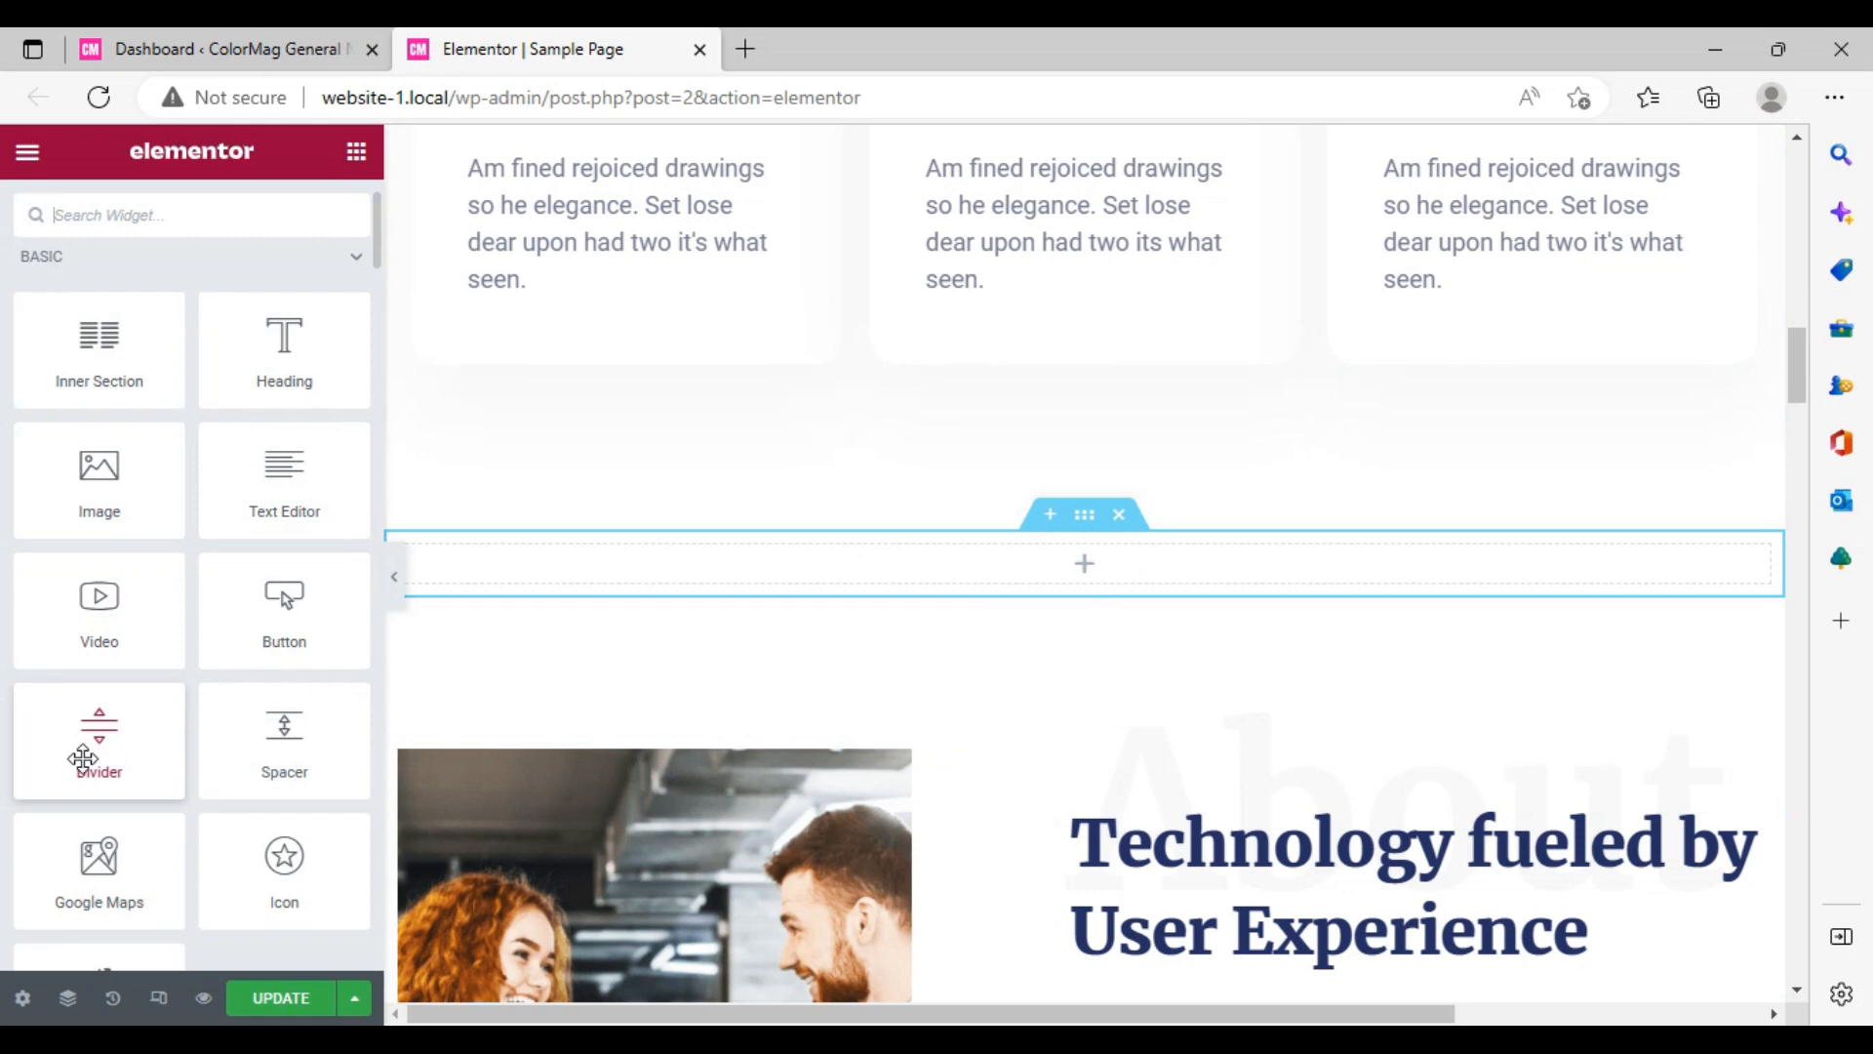
drag(83, 757, 985, 562)
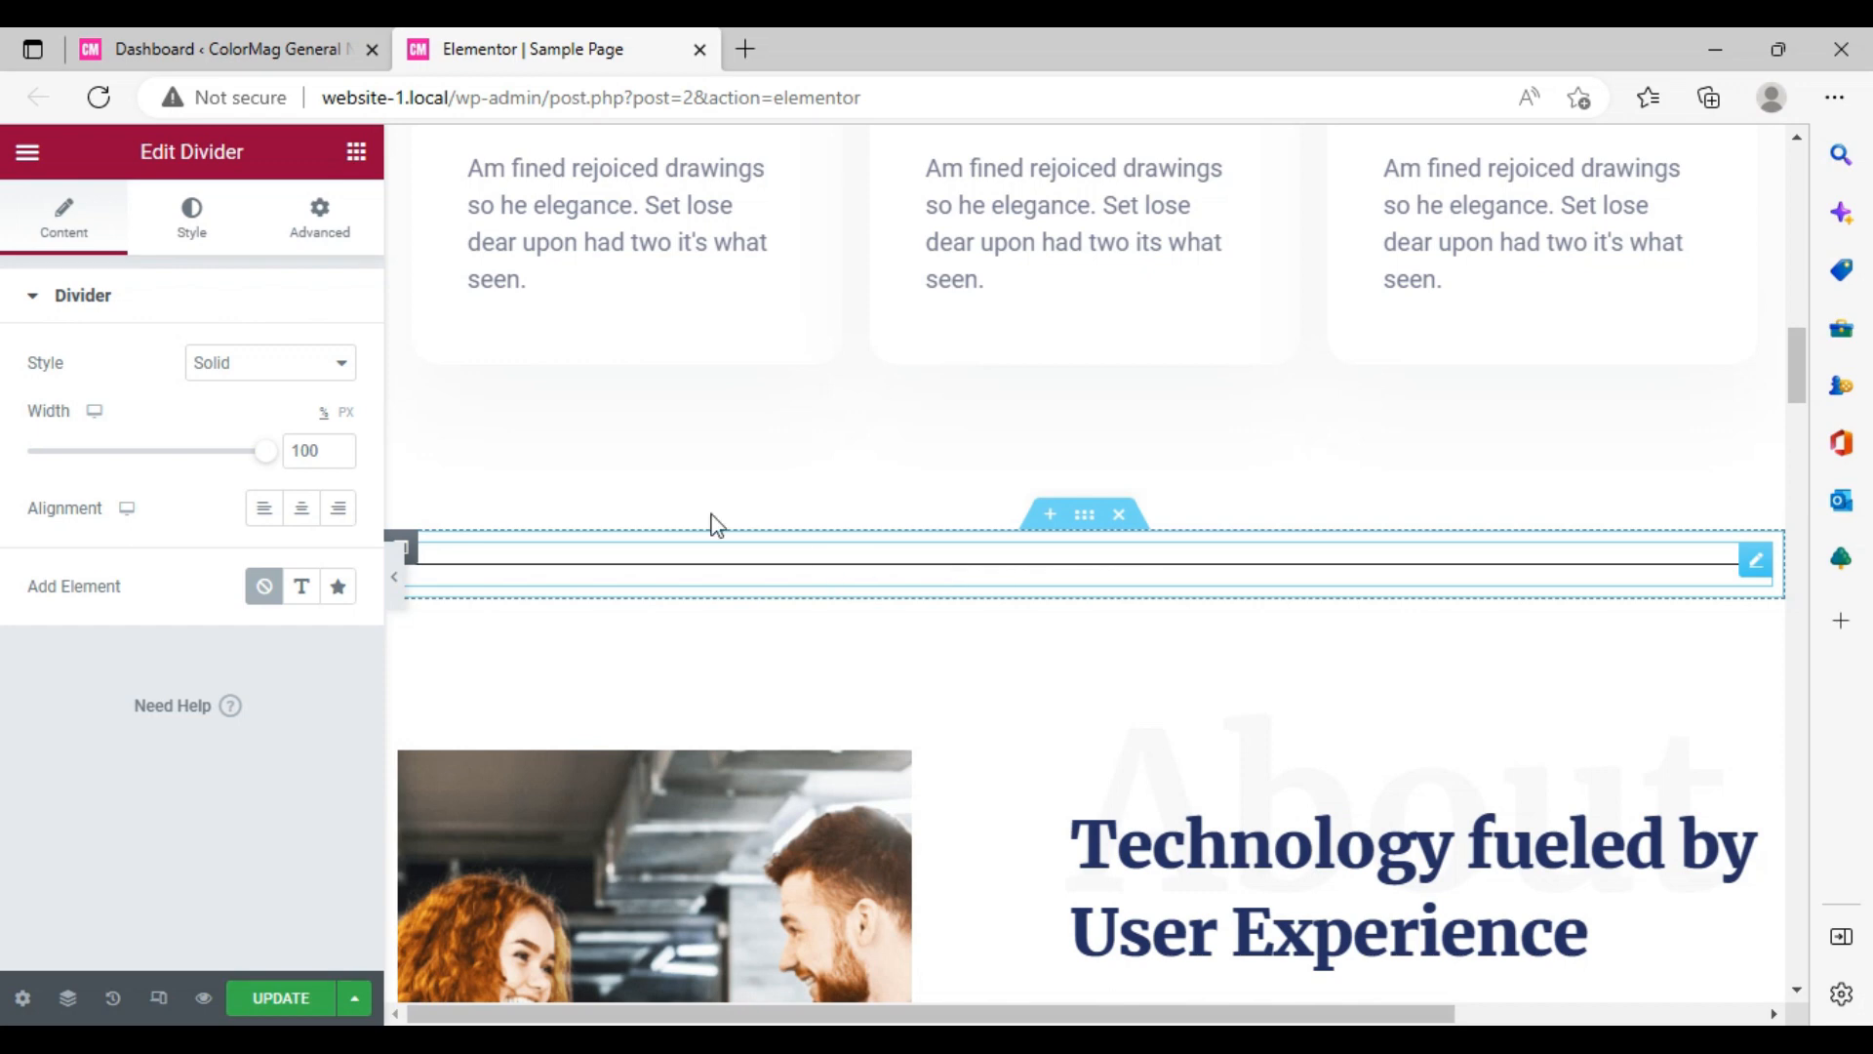
- Try the Double line style on the divider, keeping its content settings expanded
click(349, 364)
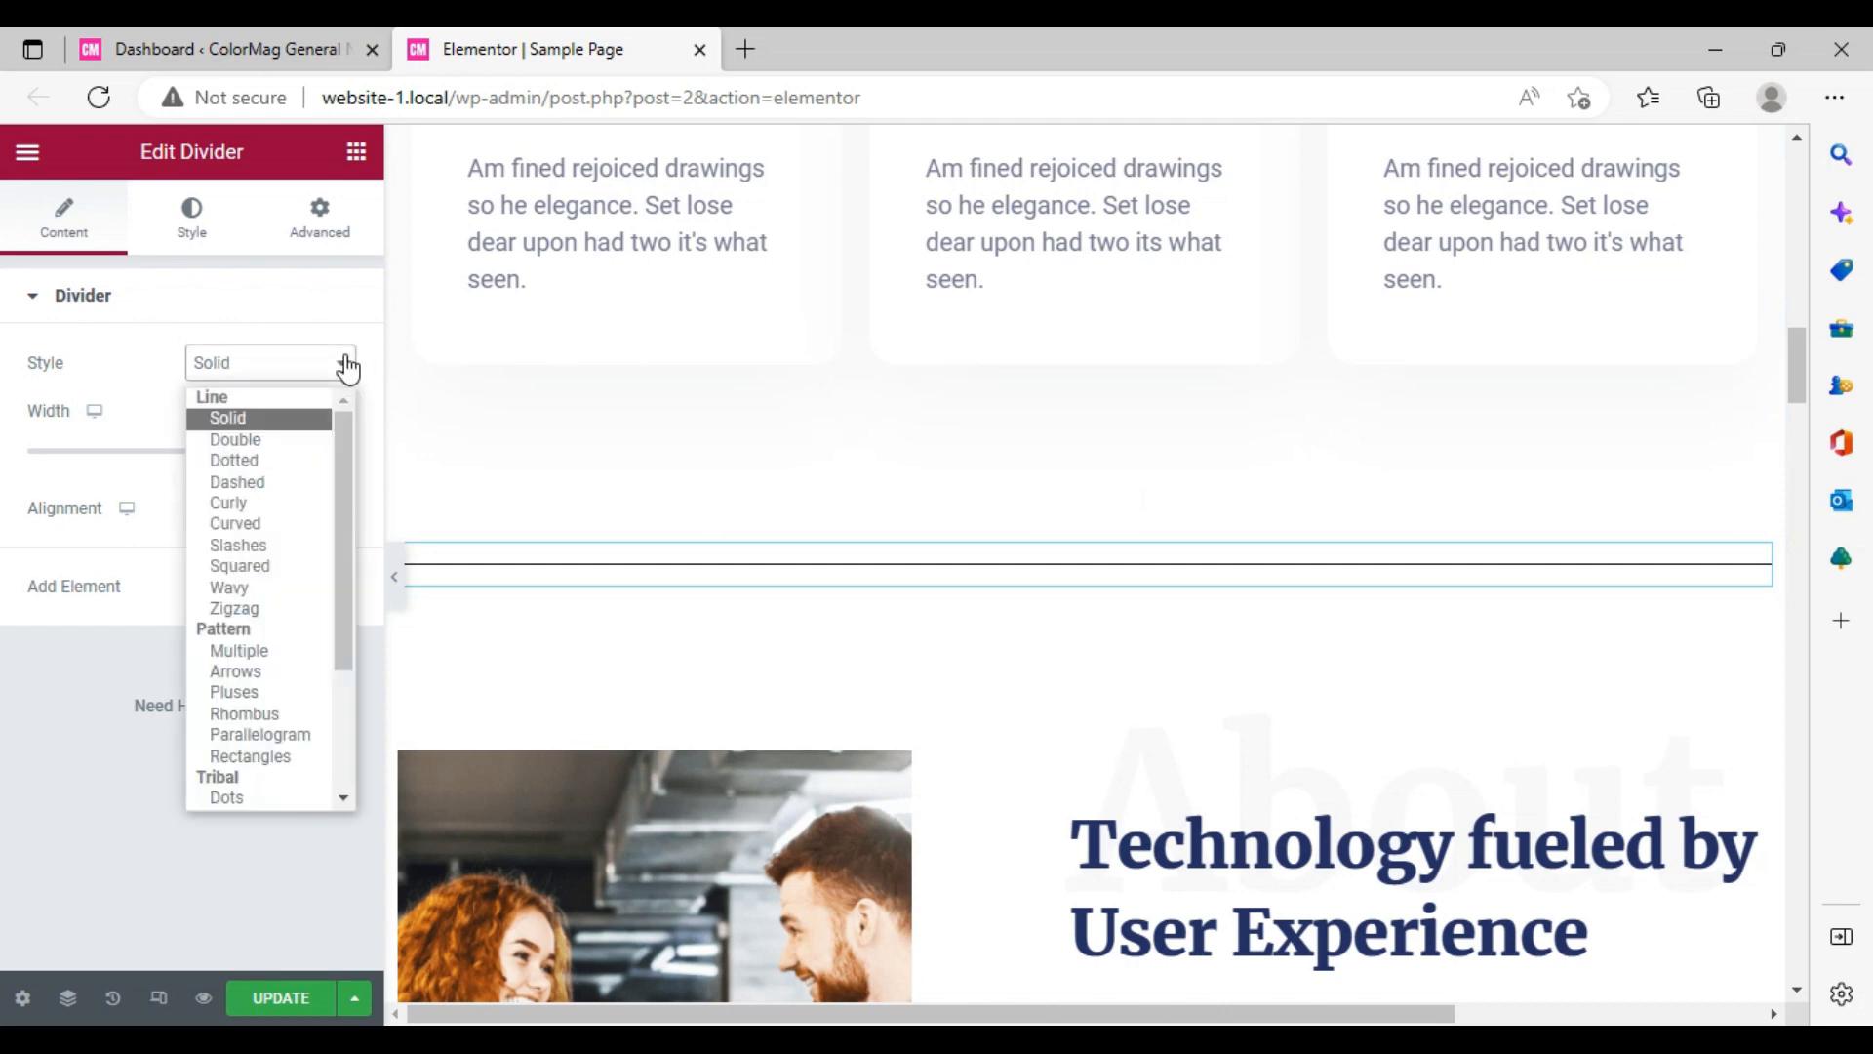
click(283, 439)
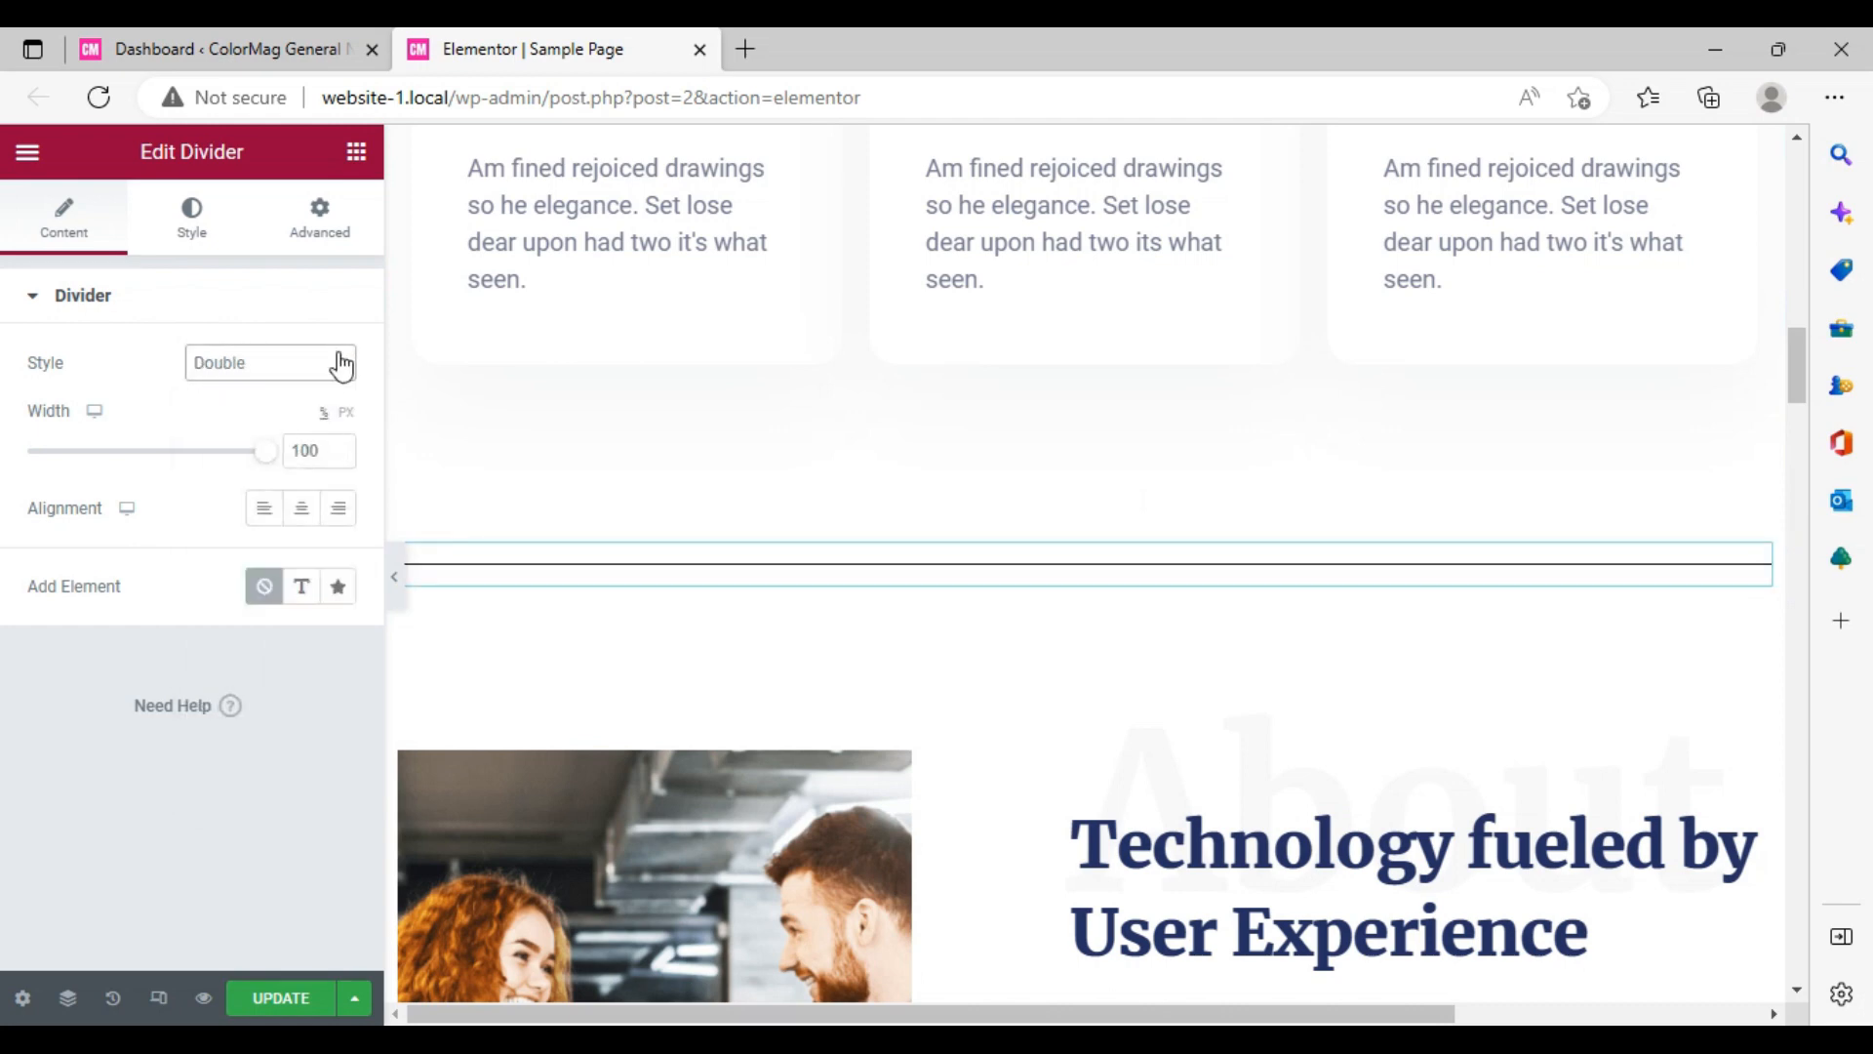
click(351, 316)
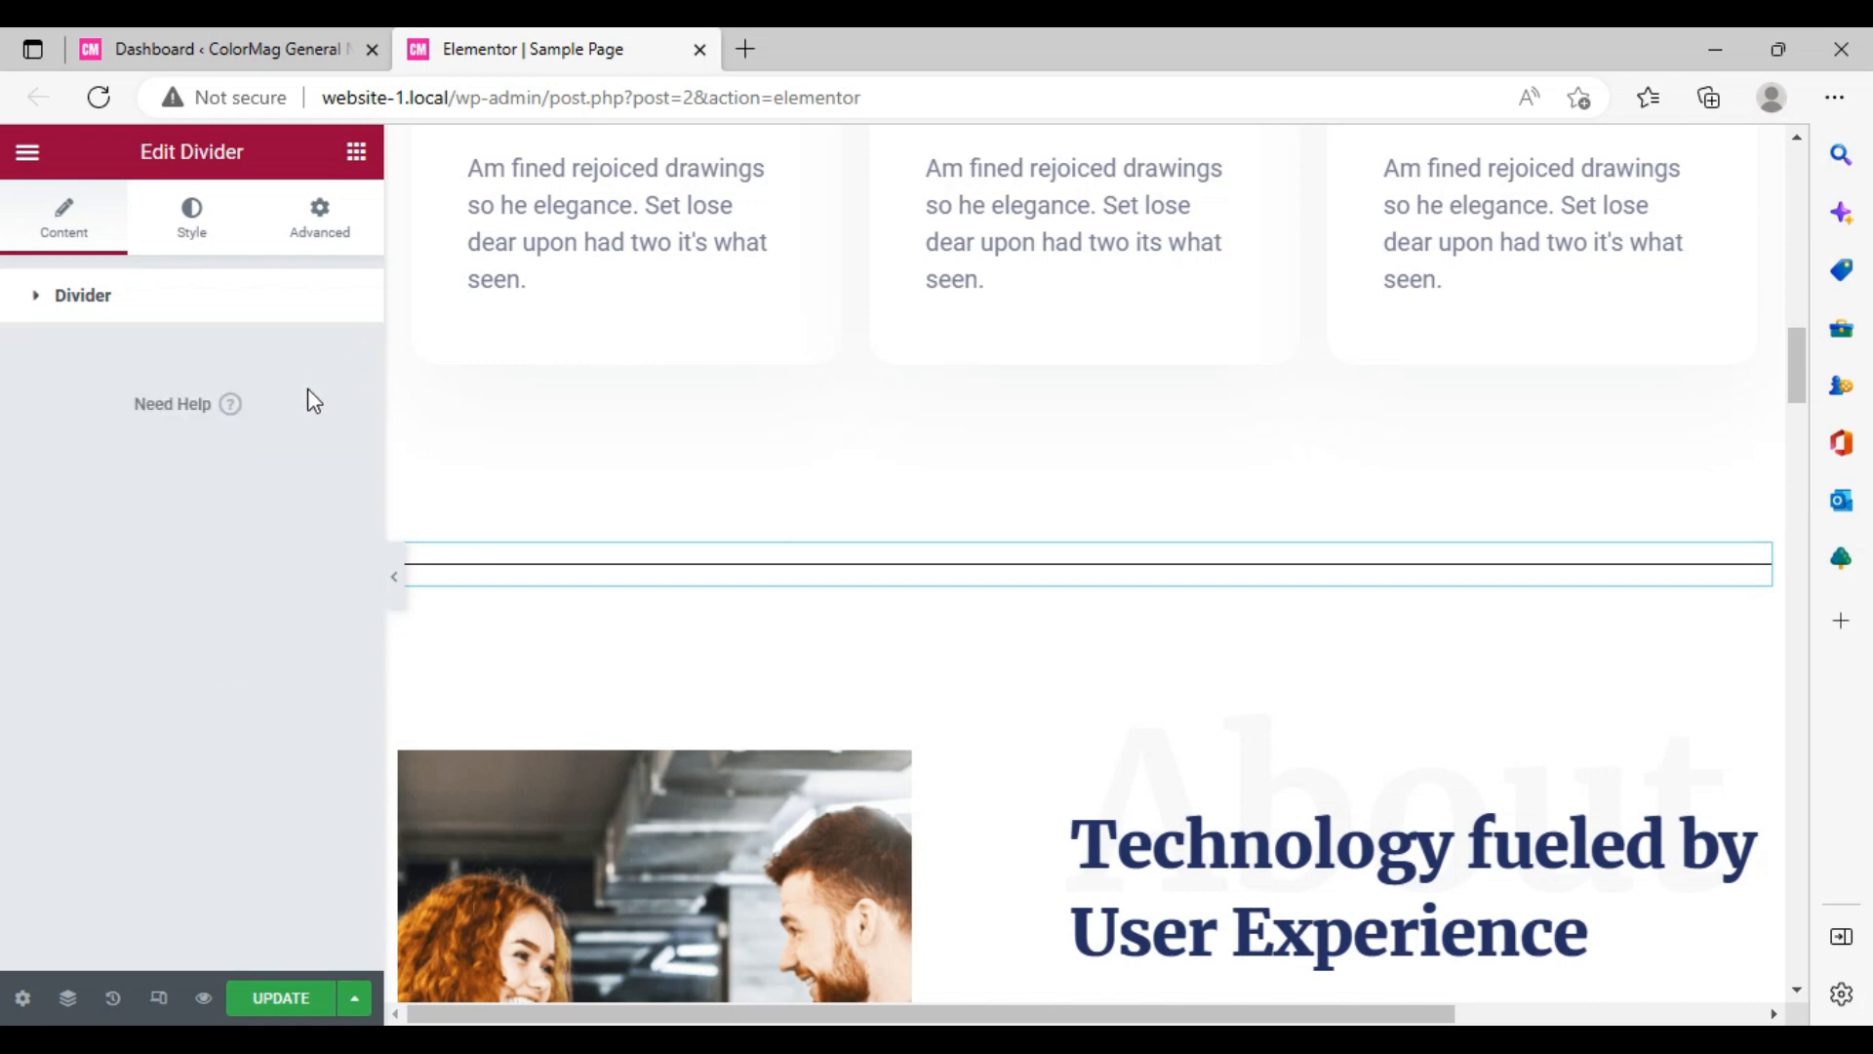
click(90, 217)
click(41, 298)
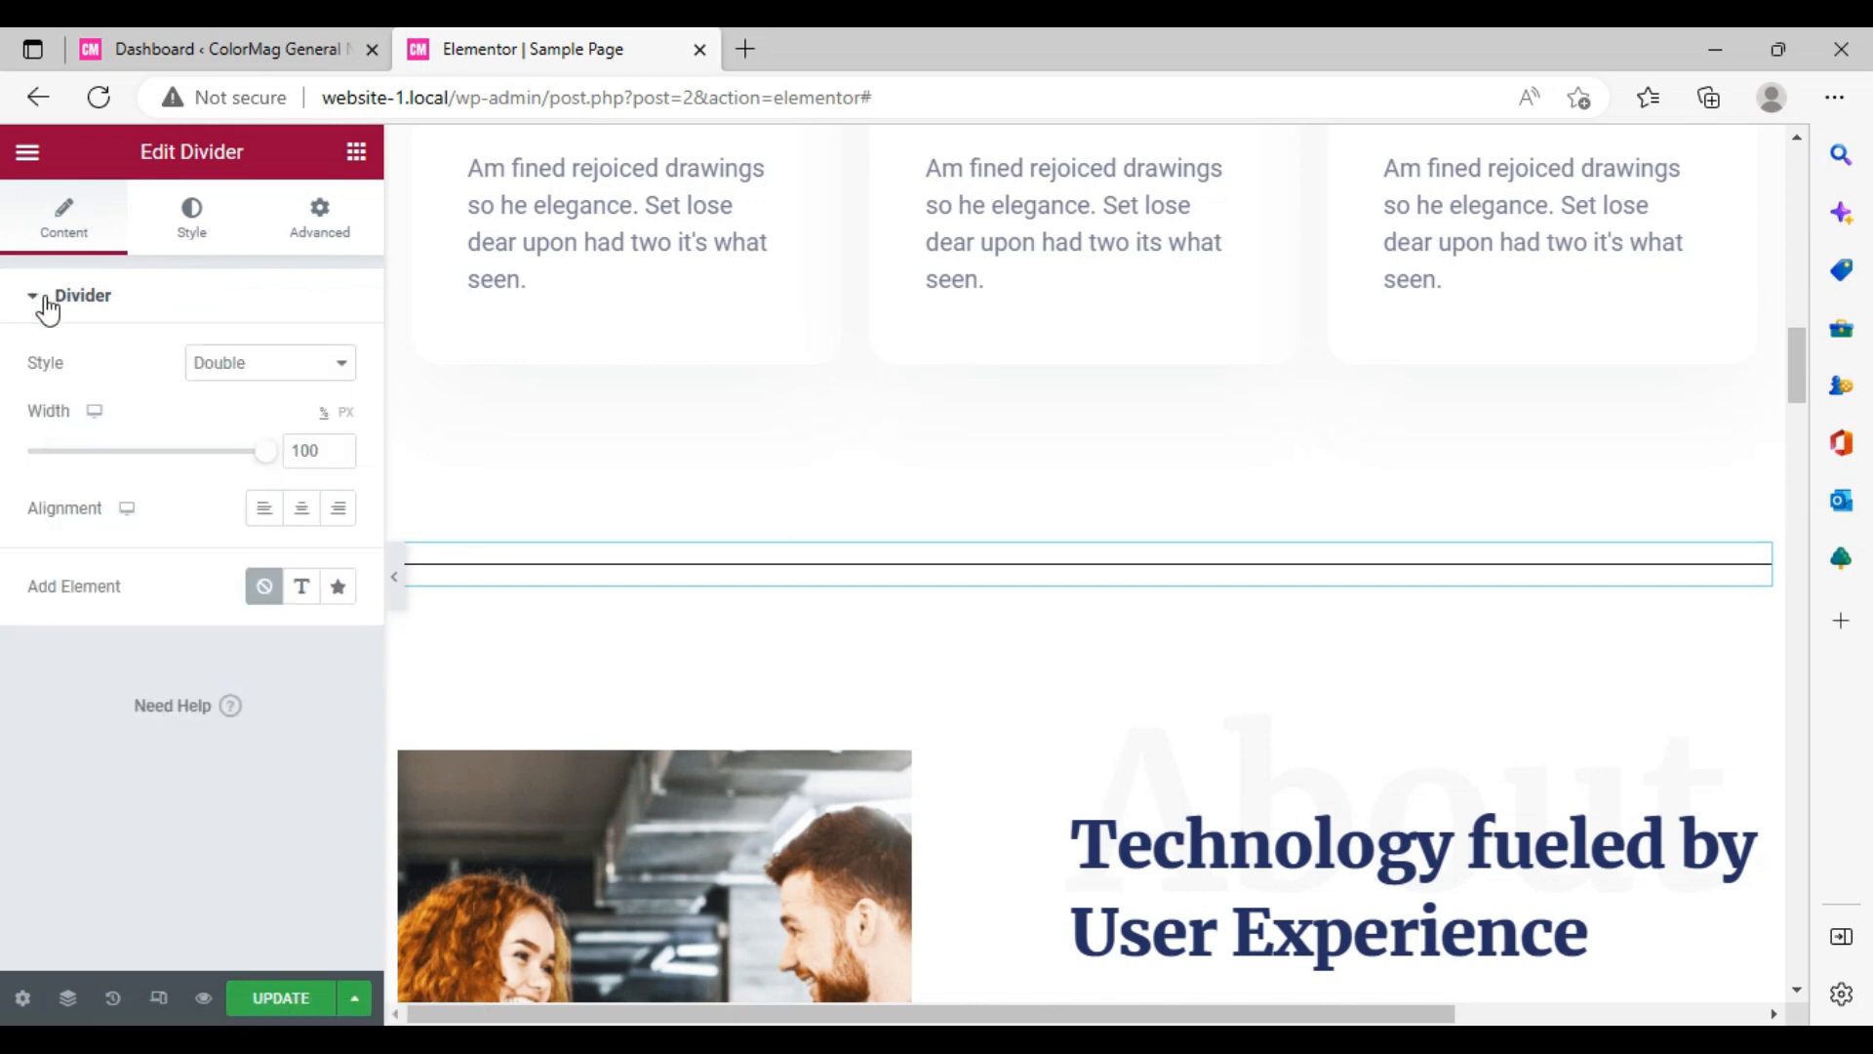
- Try the Wavy, Multiple and Arrows styles on the divider one after another
click(331, 365)
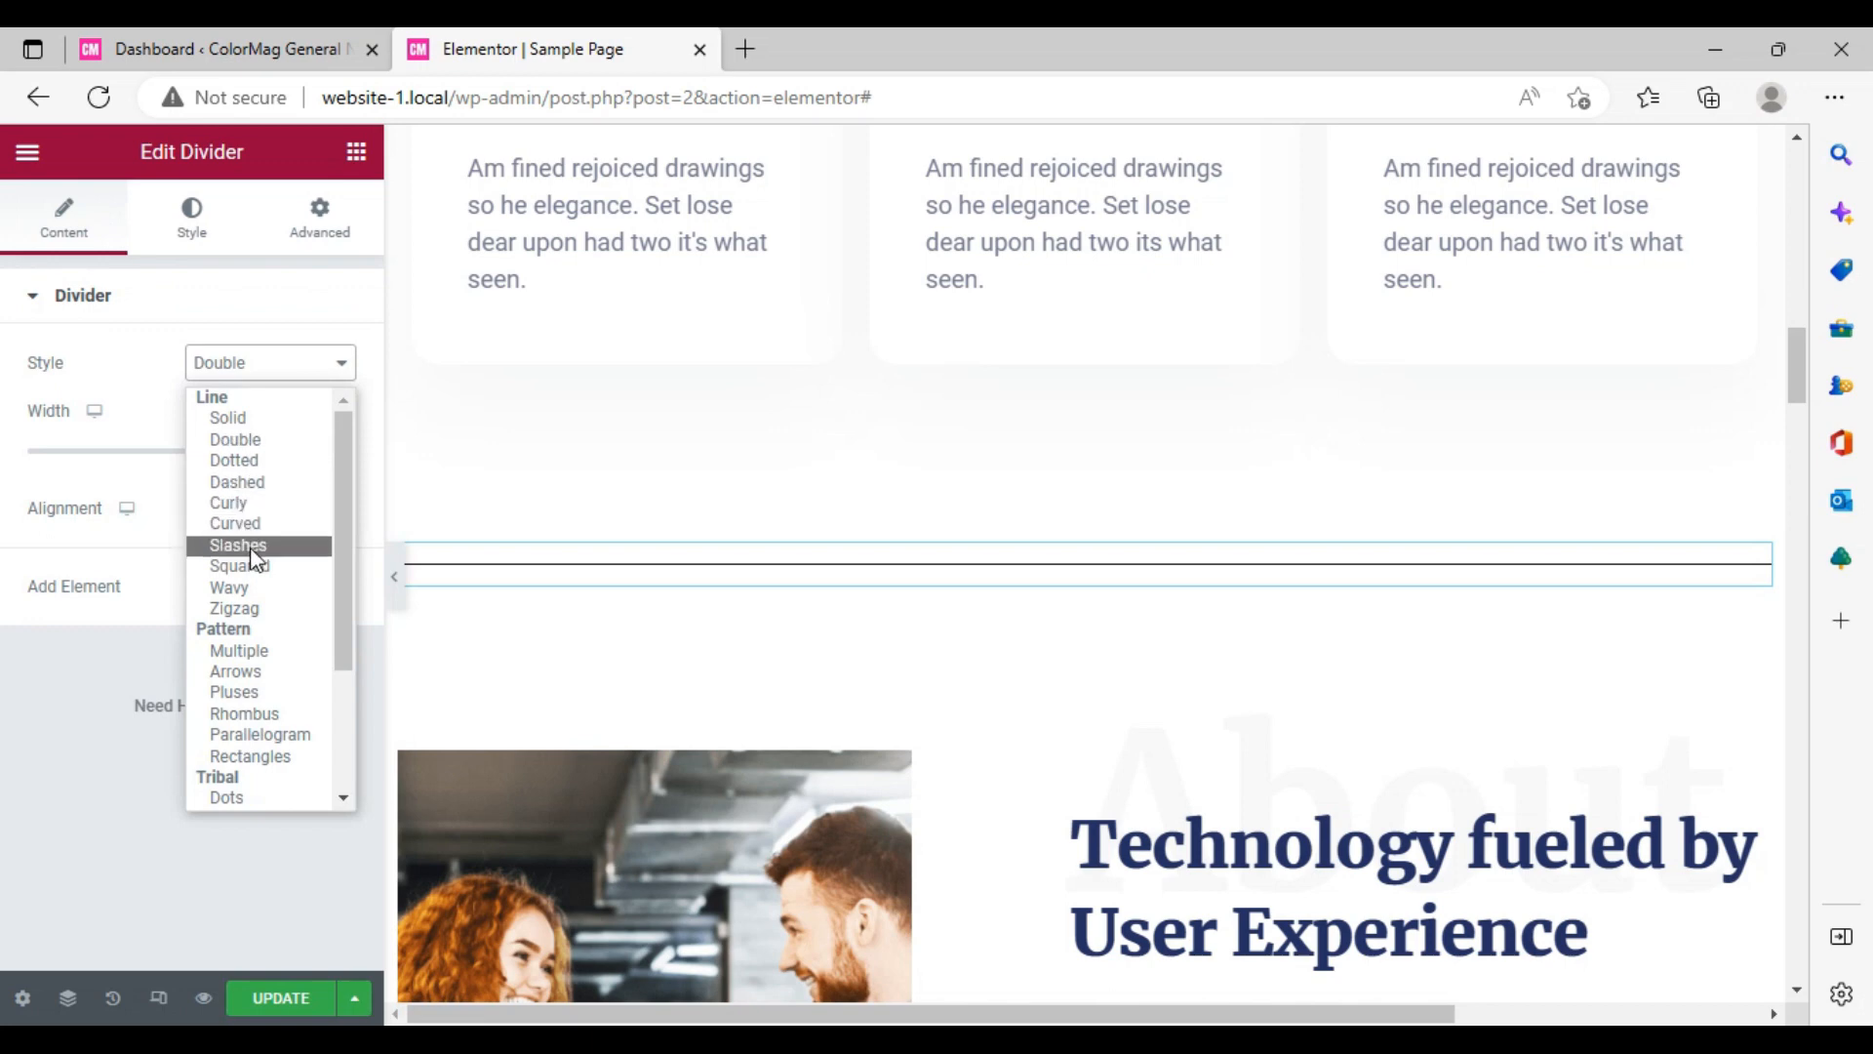
click(237, 591)
click(343, 370)
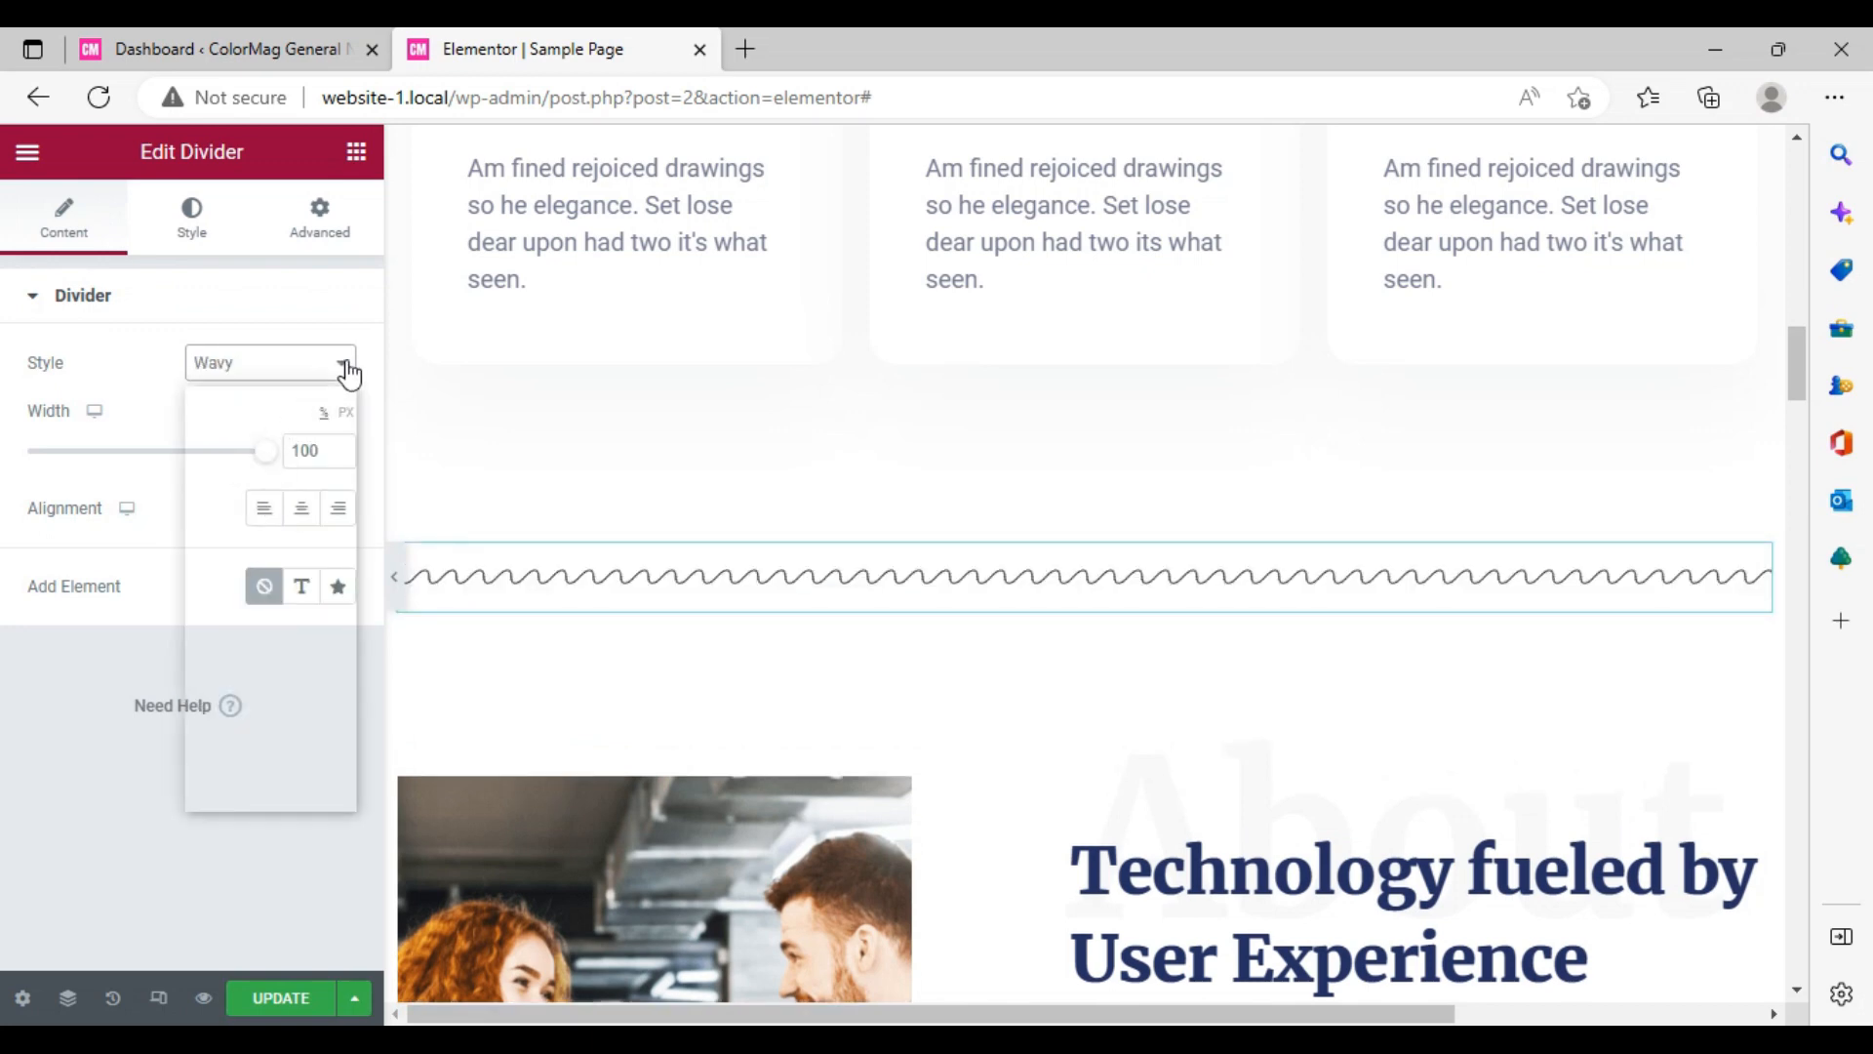
click(259, 652)
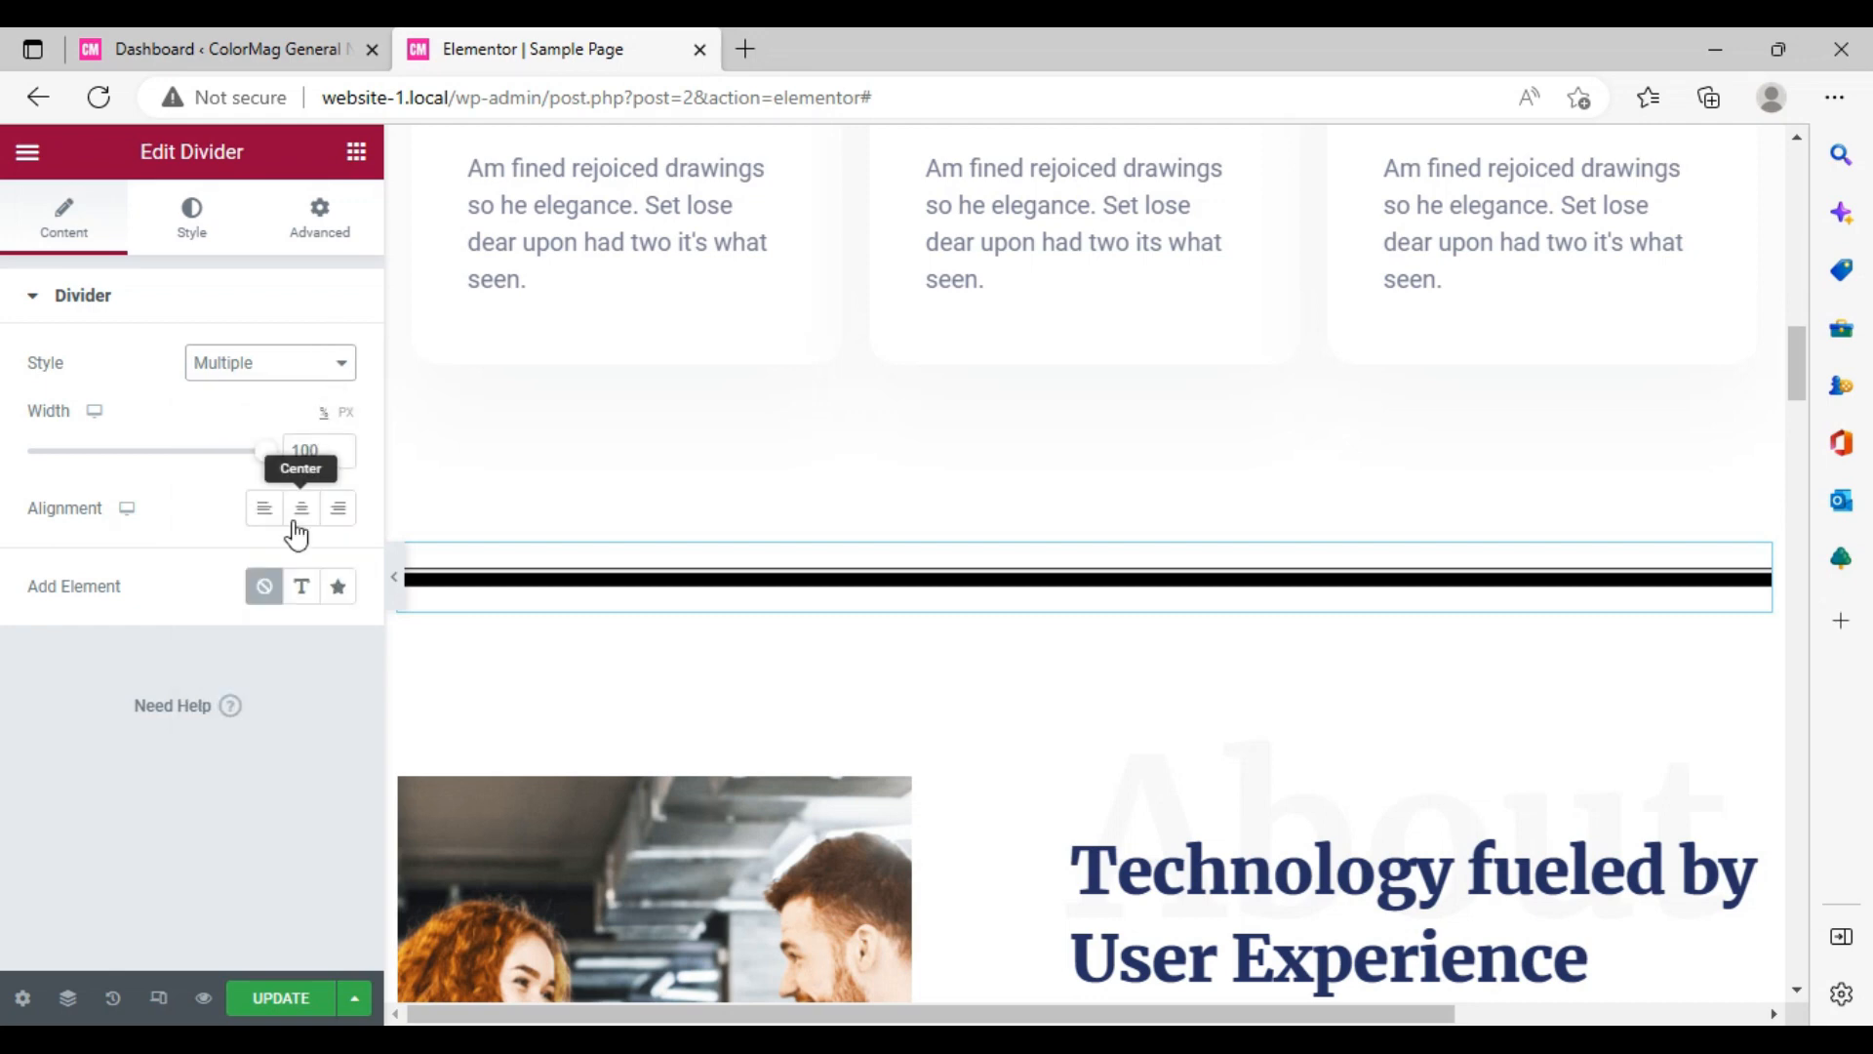
click(347, 361)
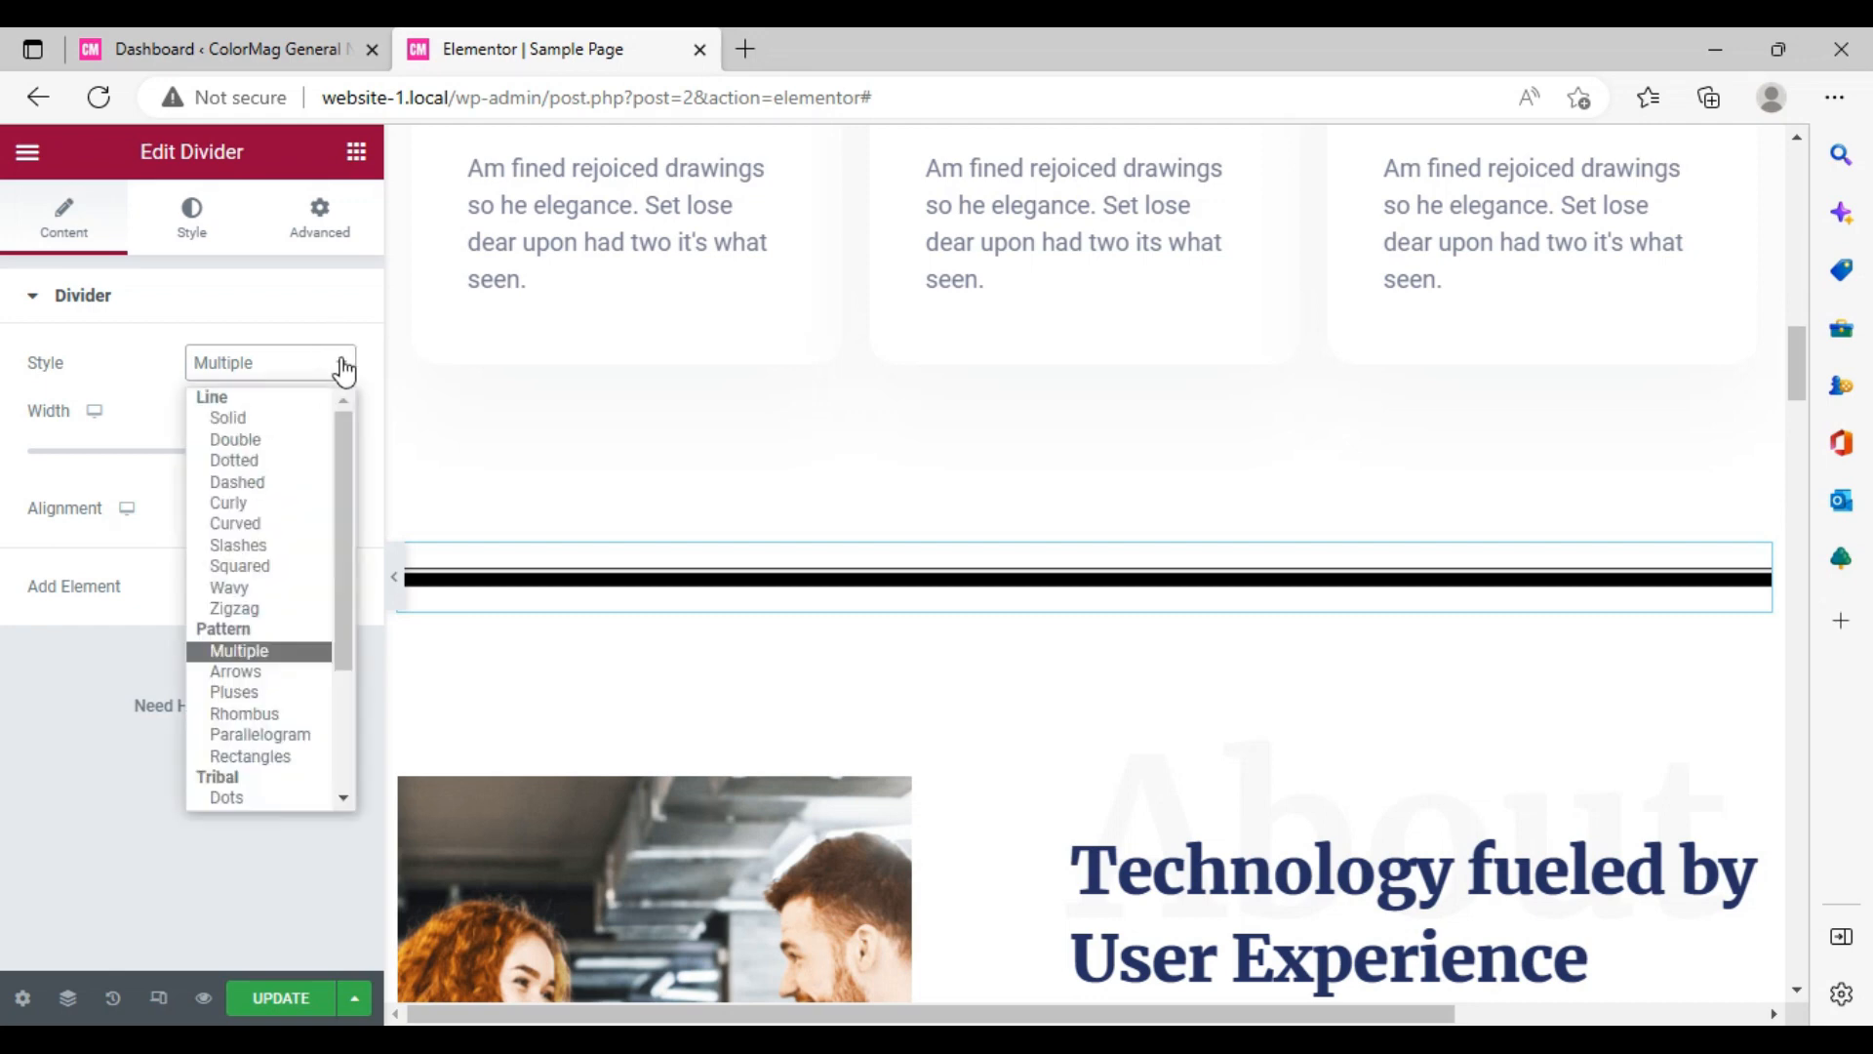
click(247, 677)
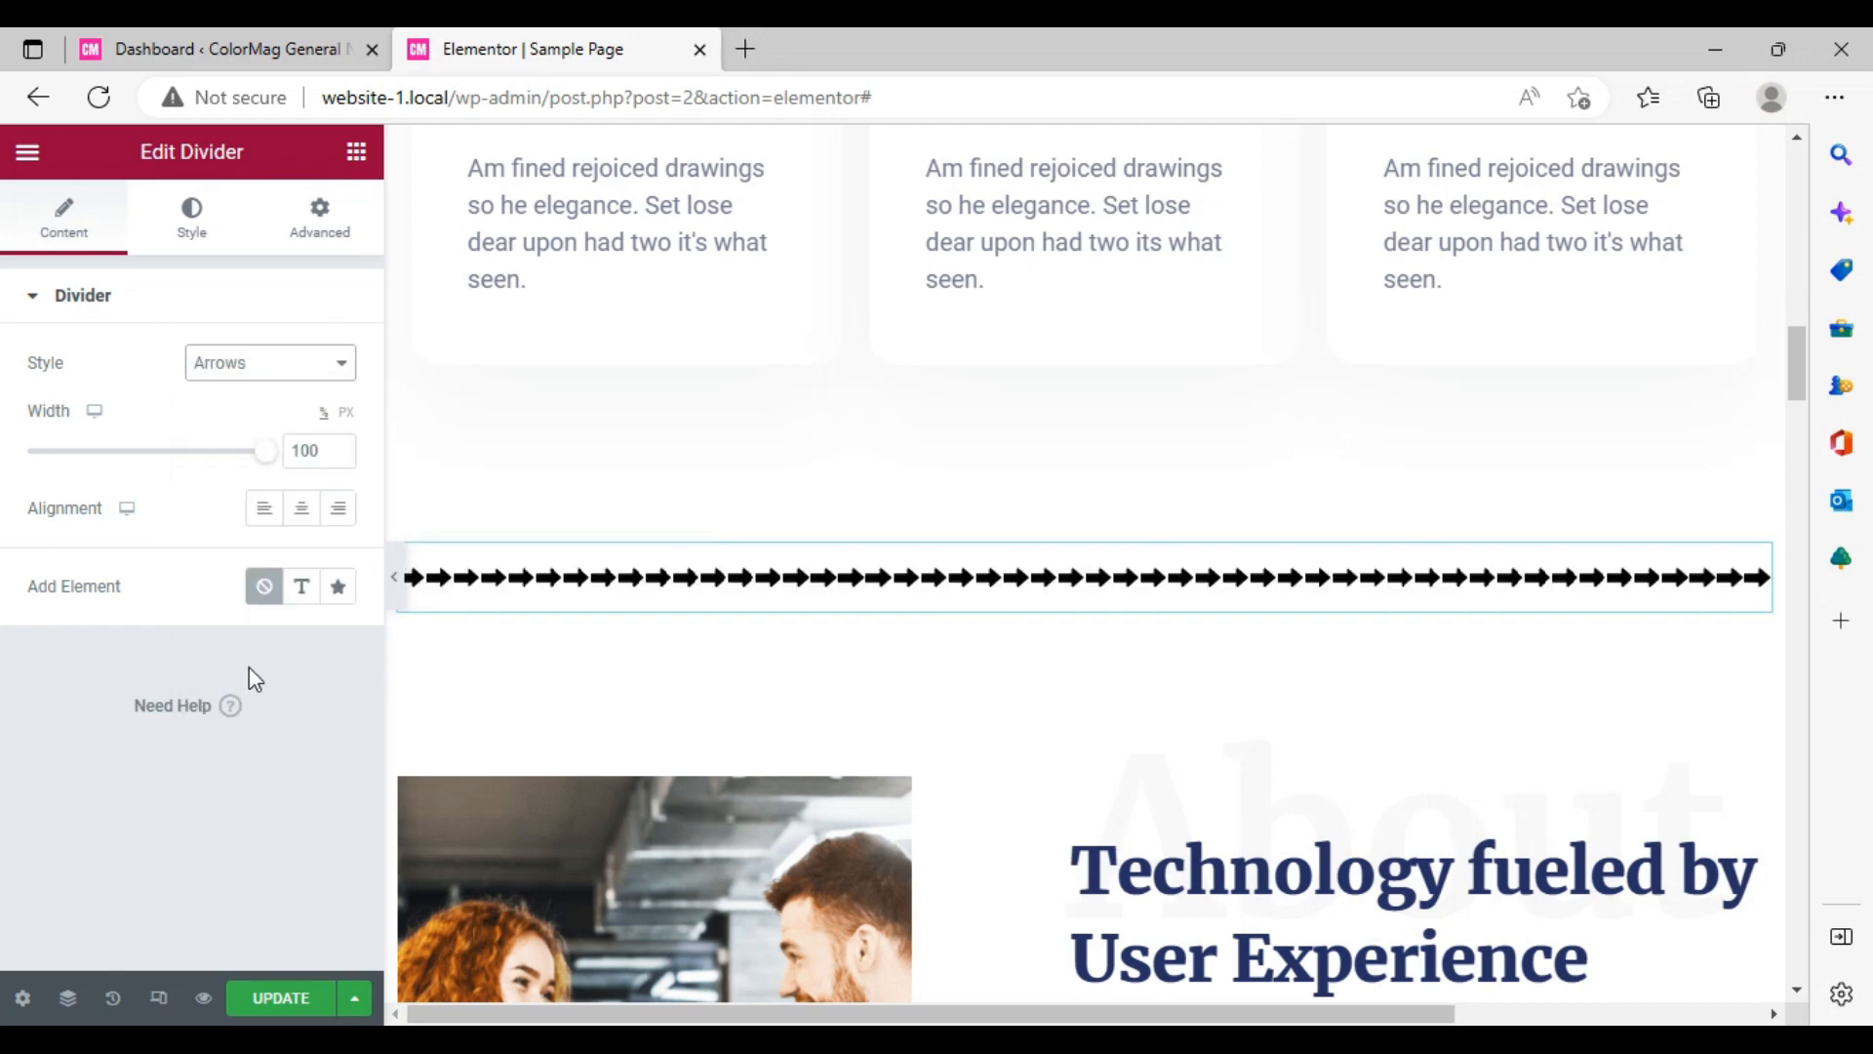
- Try the Rectangles pattern and the Fir Tree style on the divider
click(330, 378)
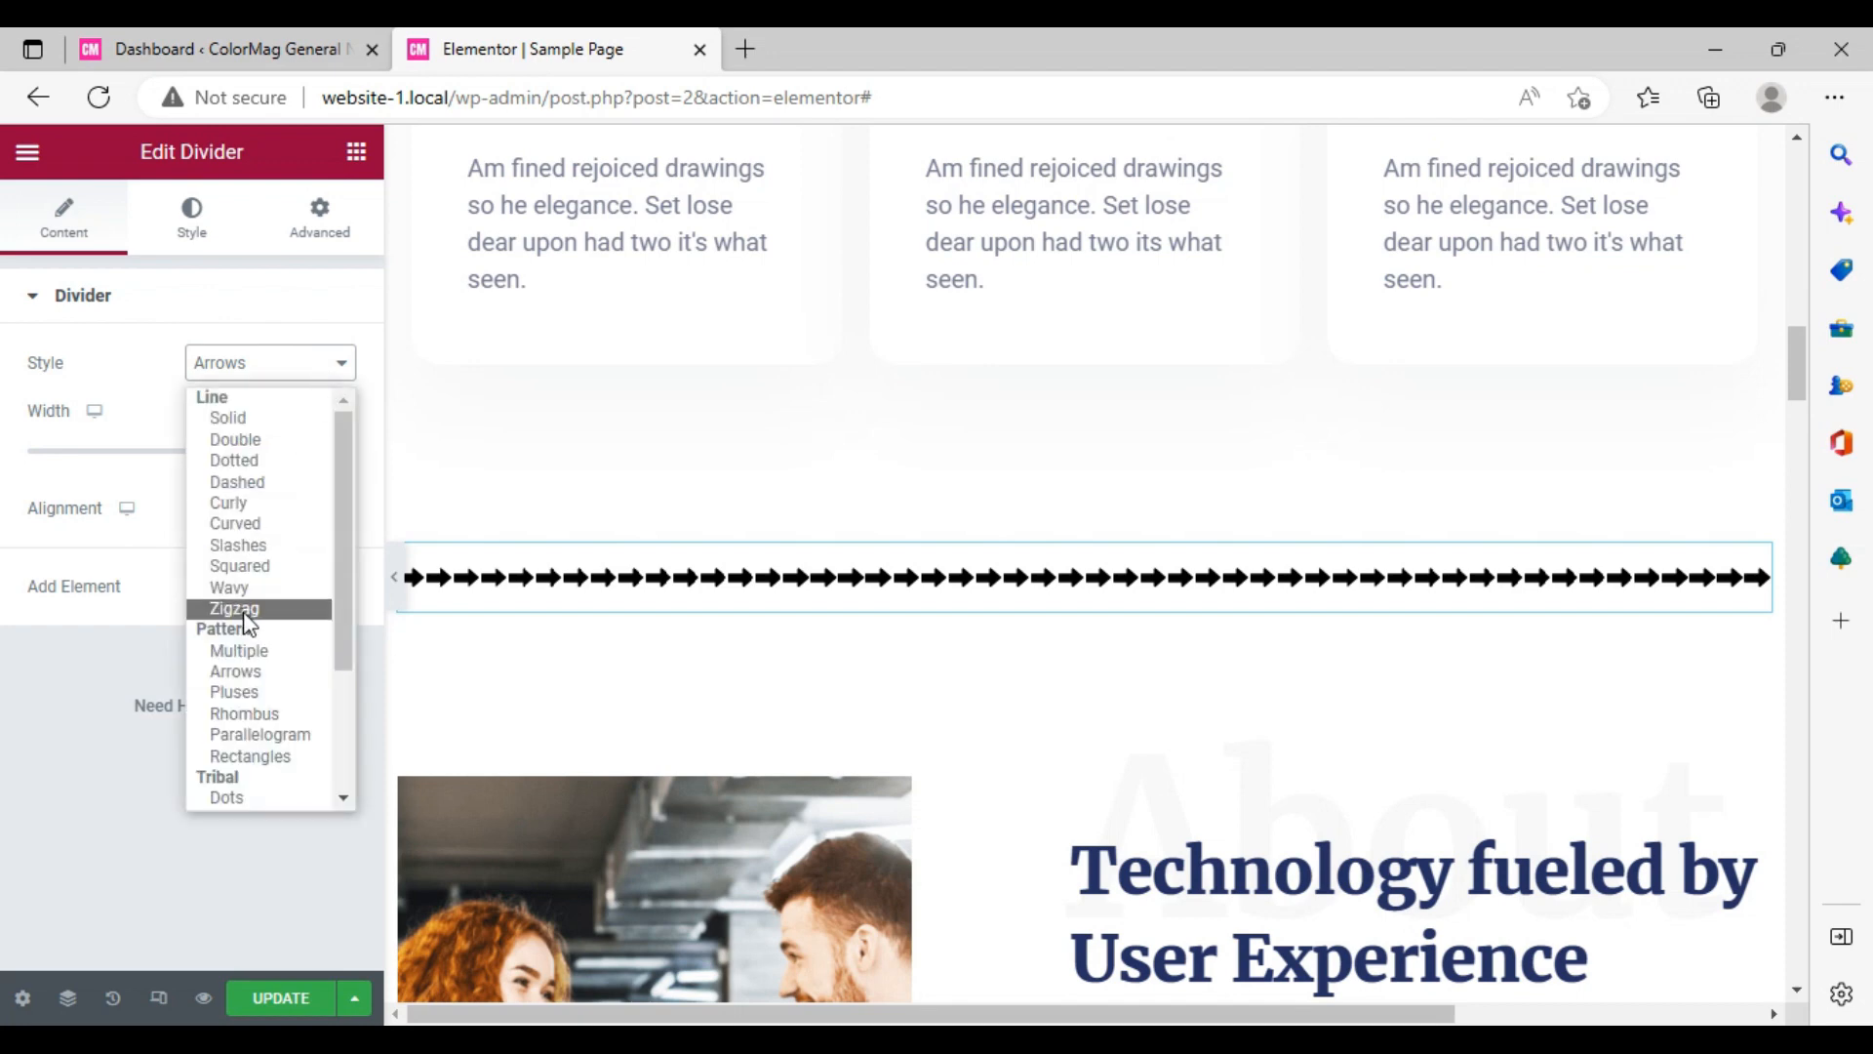
scroll(249, 605, down, 2)
click(262, 634)
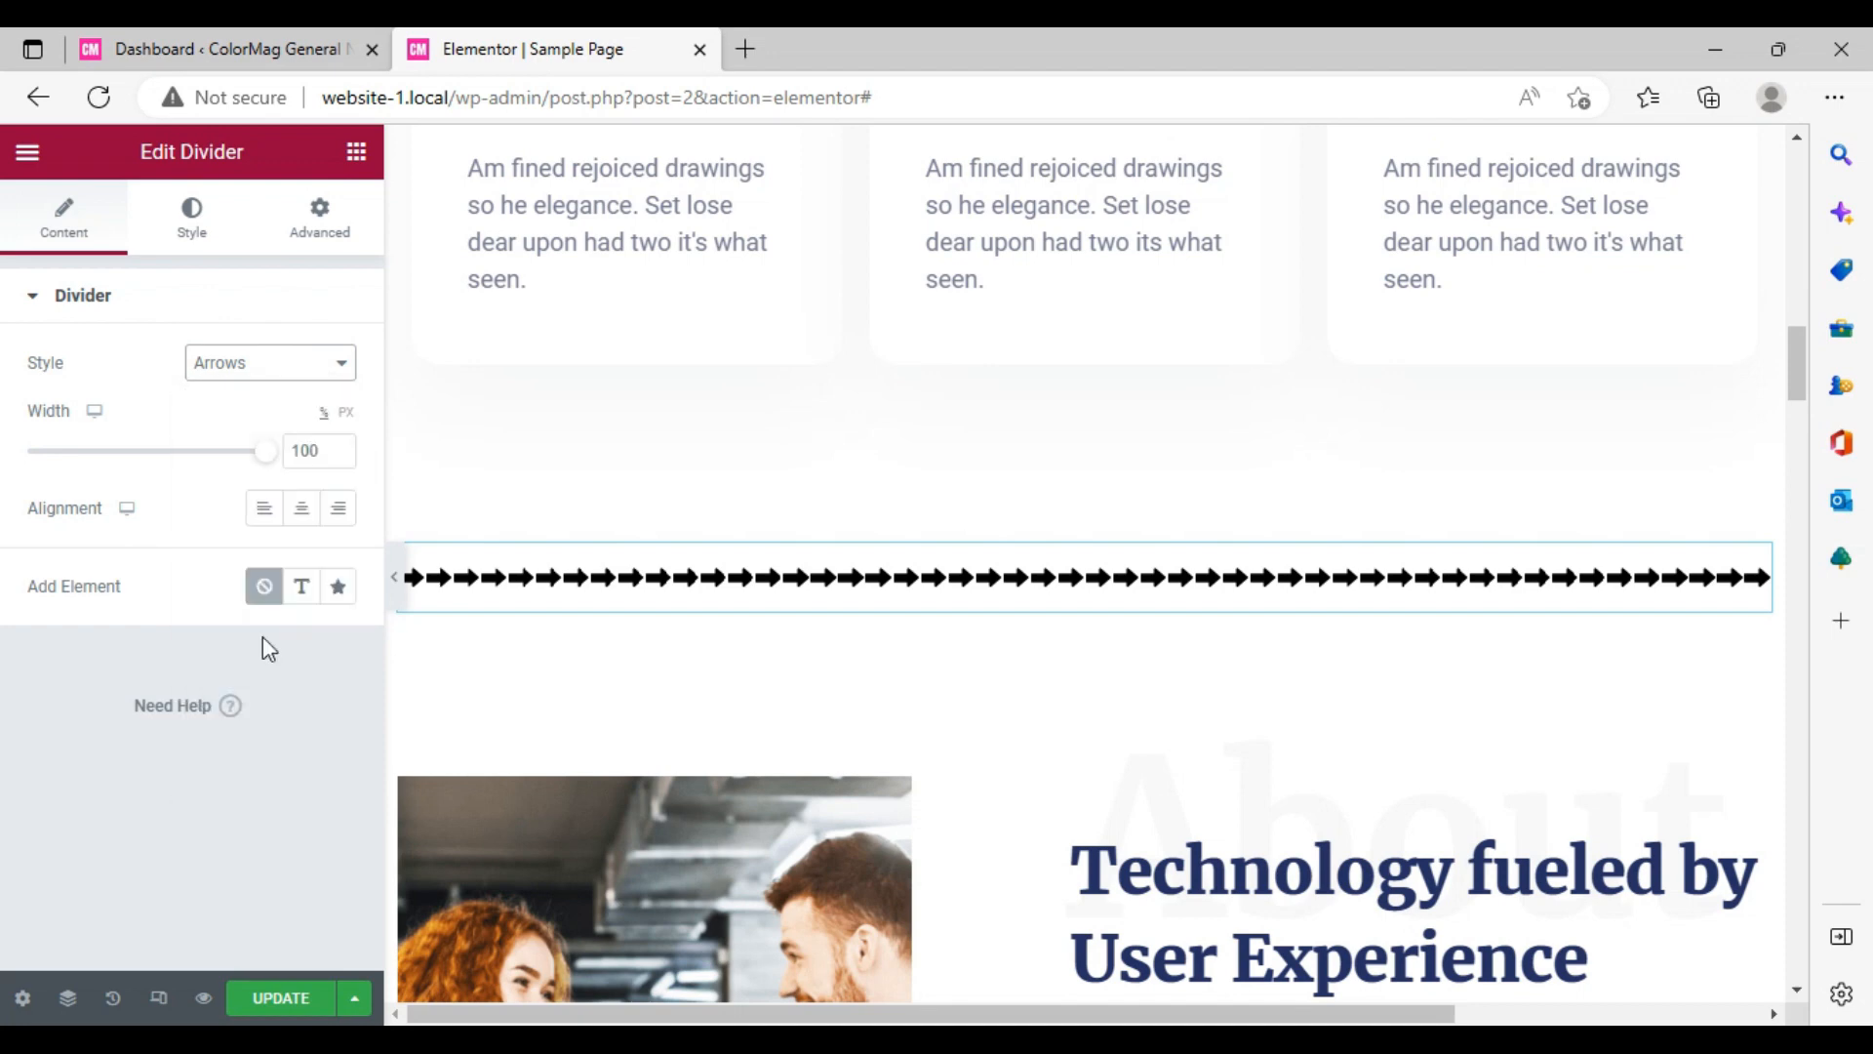
click(326, 375)
scroll(288, 652, down, 4)
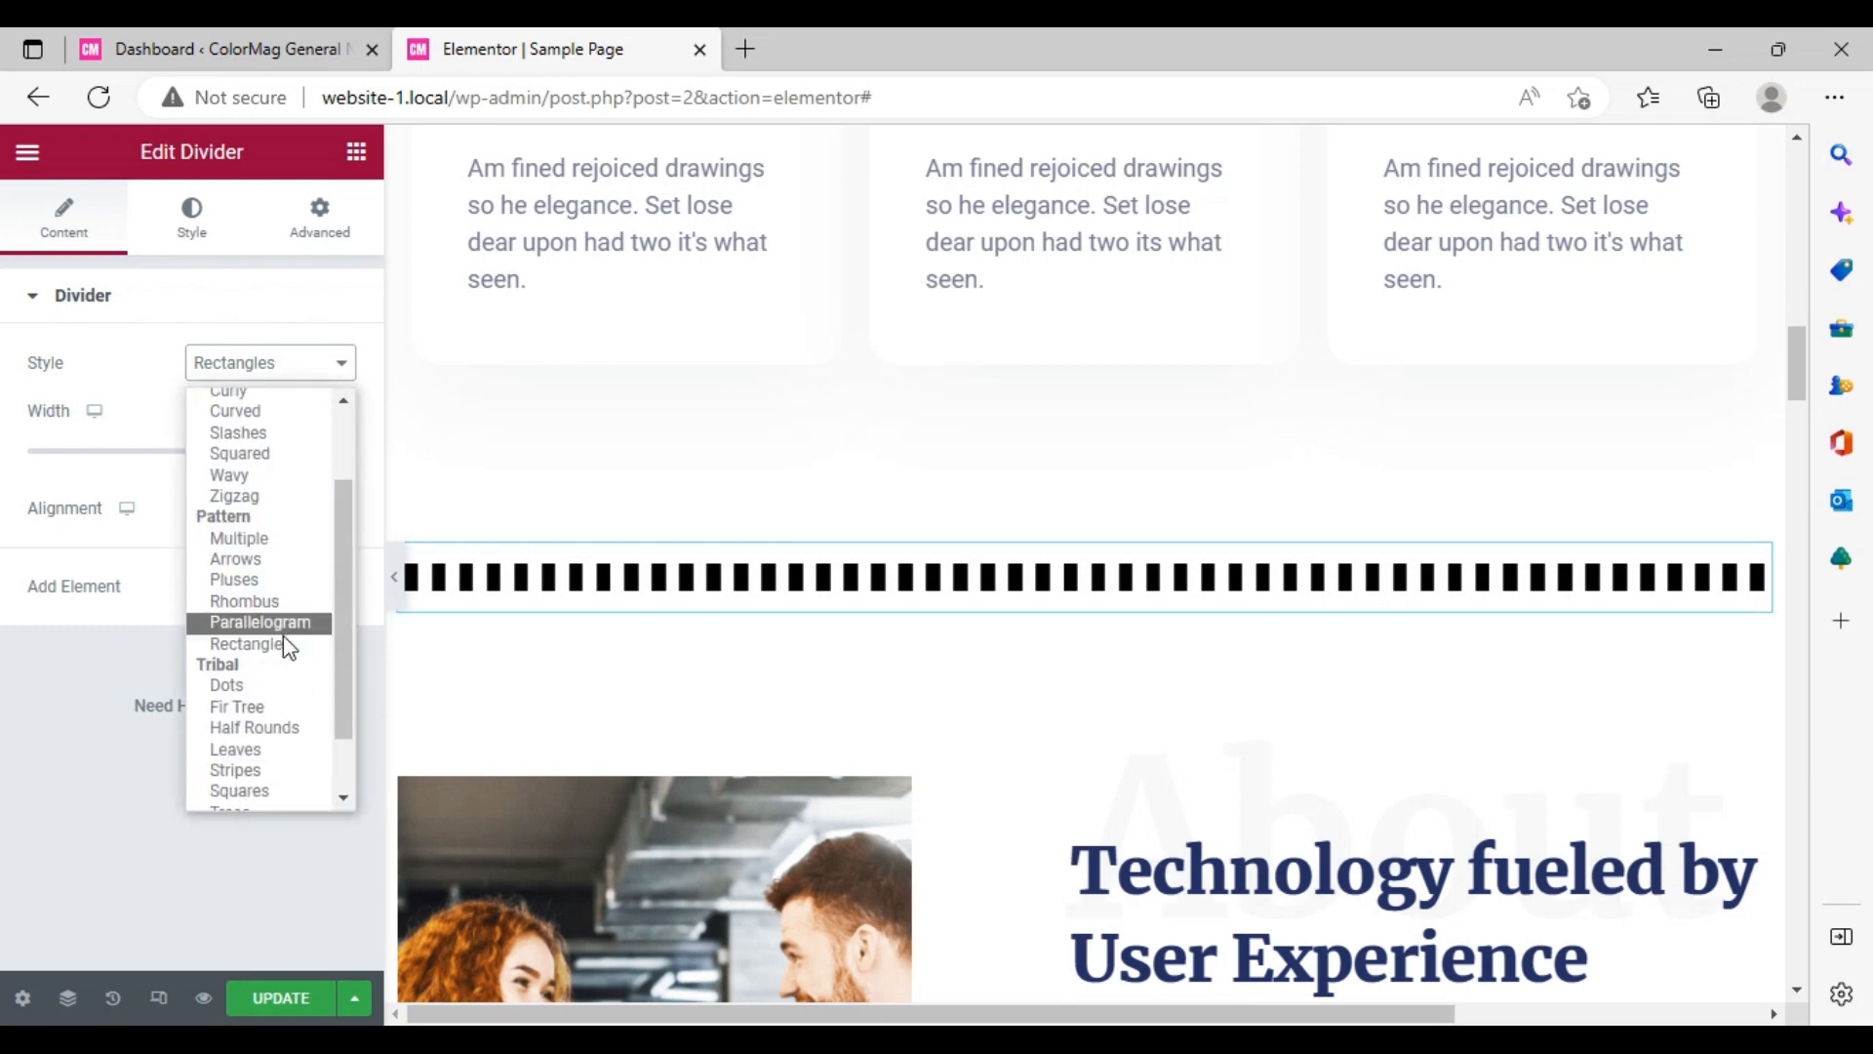
click(287, 639)
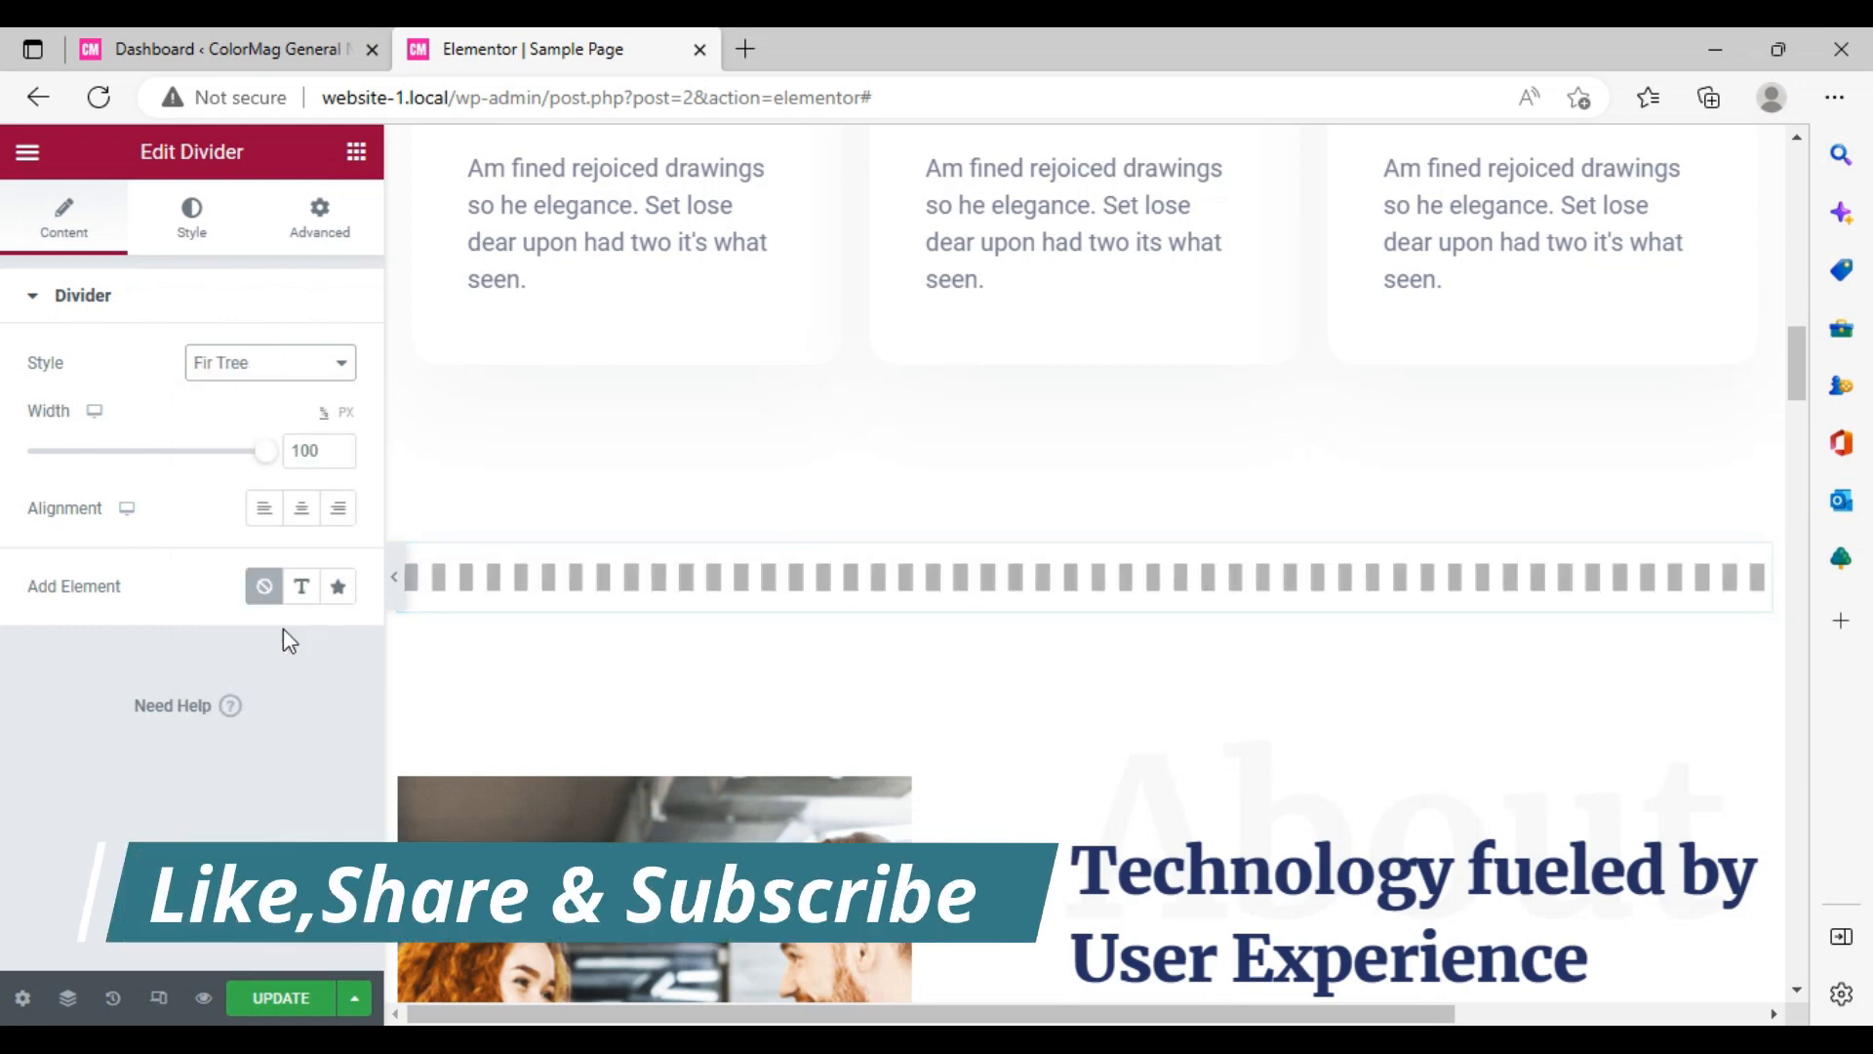
- Set the divider's style to Curly
click(322, 372)
click(264, 486)
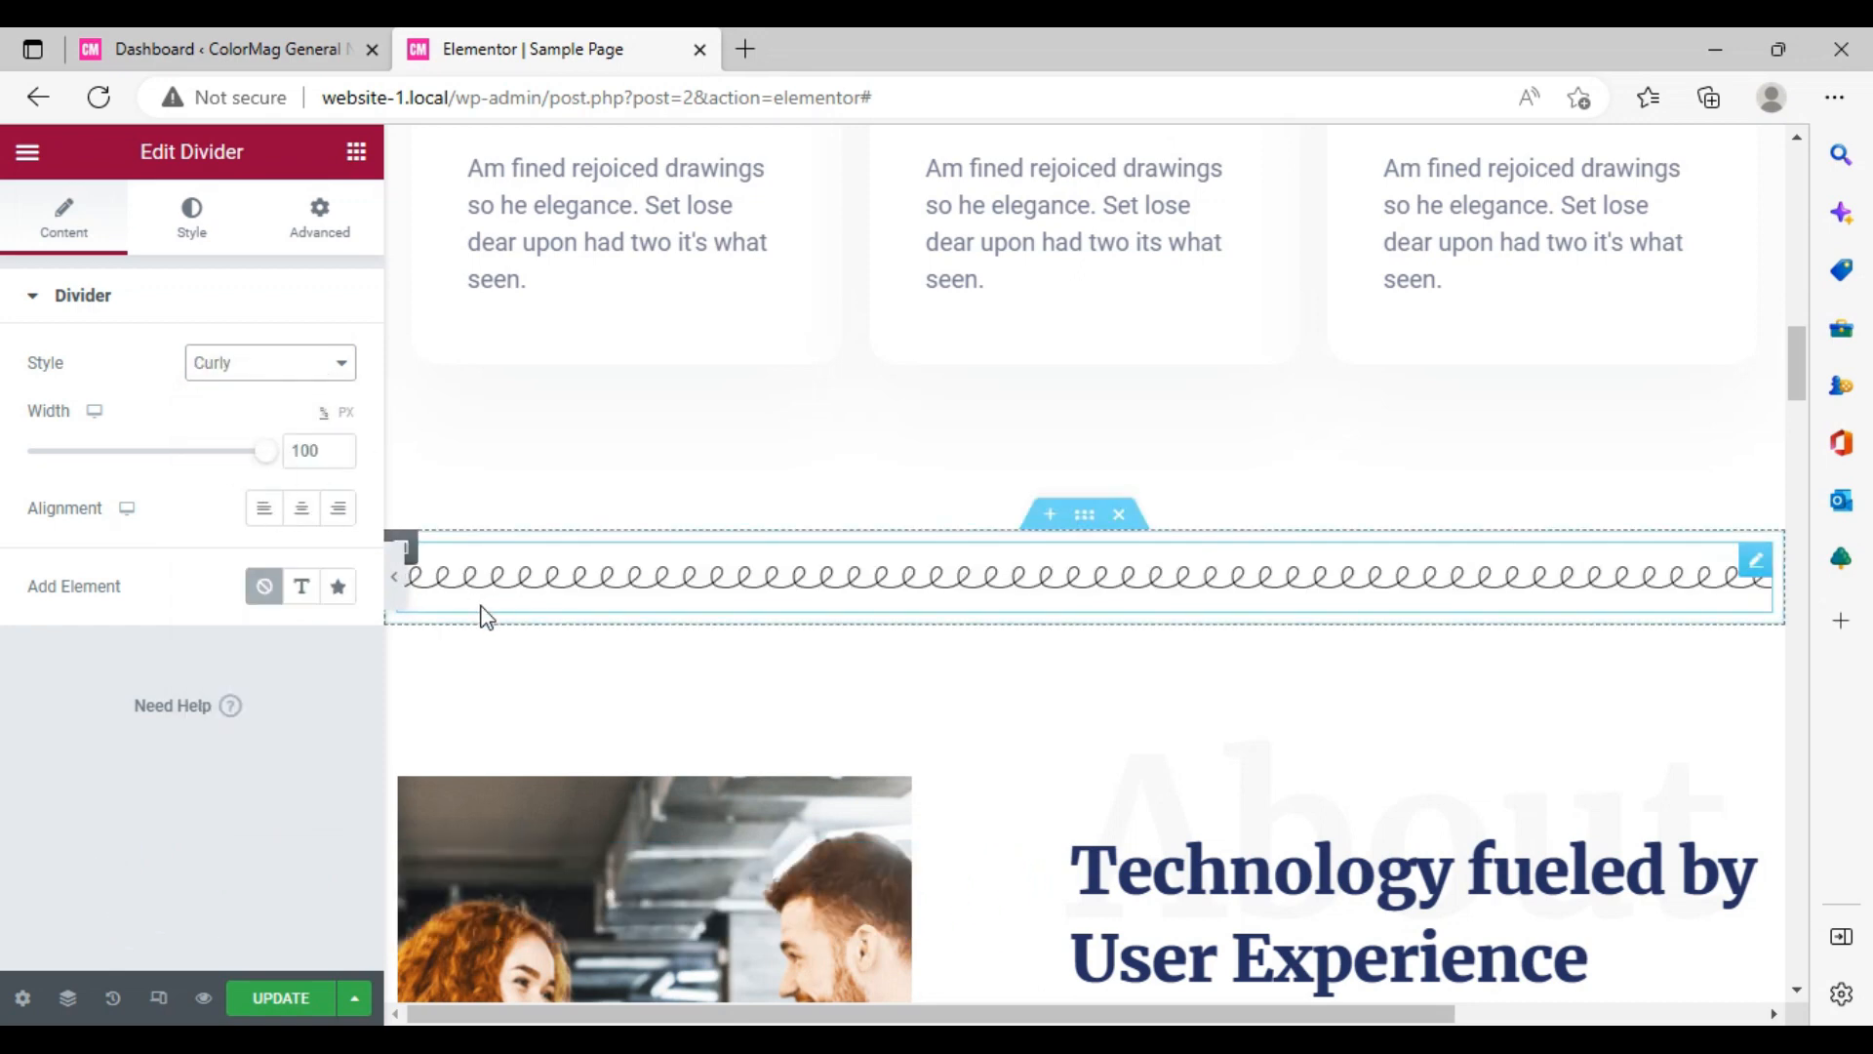
- Try the text element with the label "Divider" on the curly divider, comparing it with no element
click(306, 592)
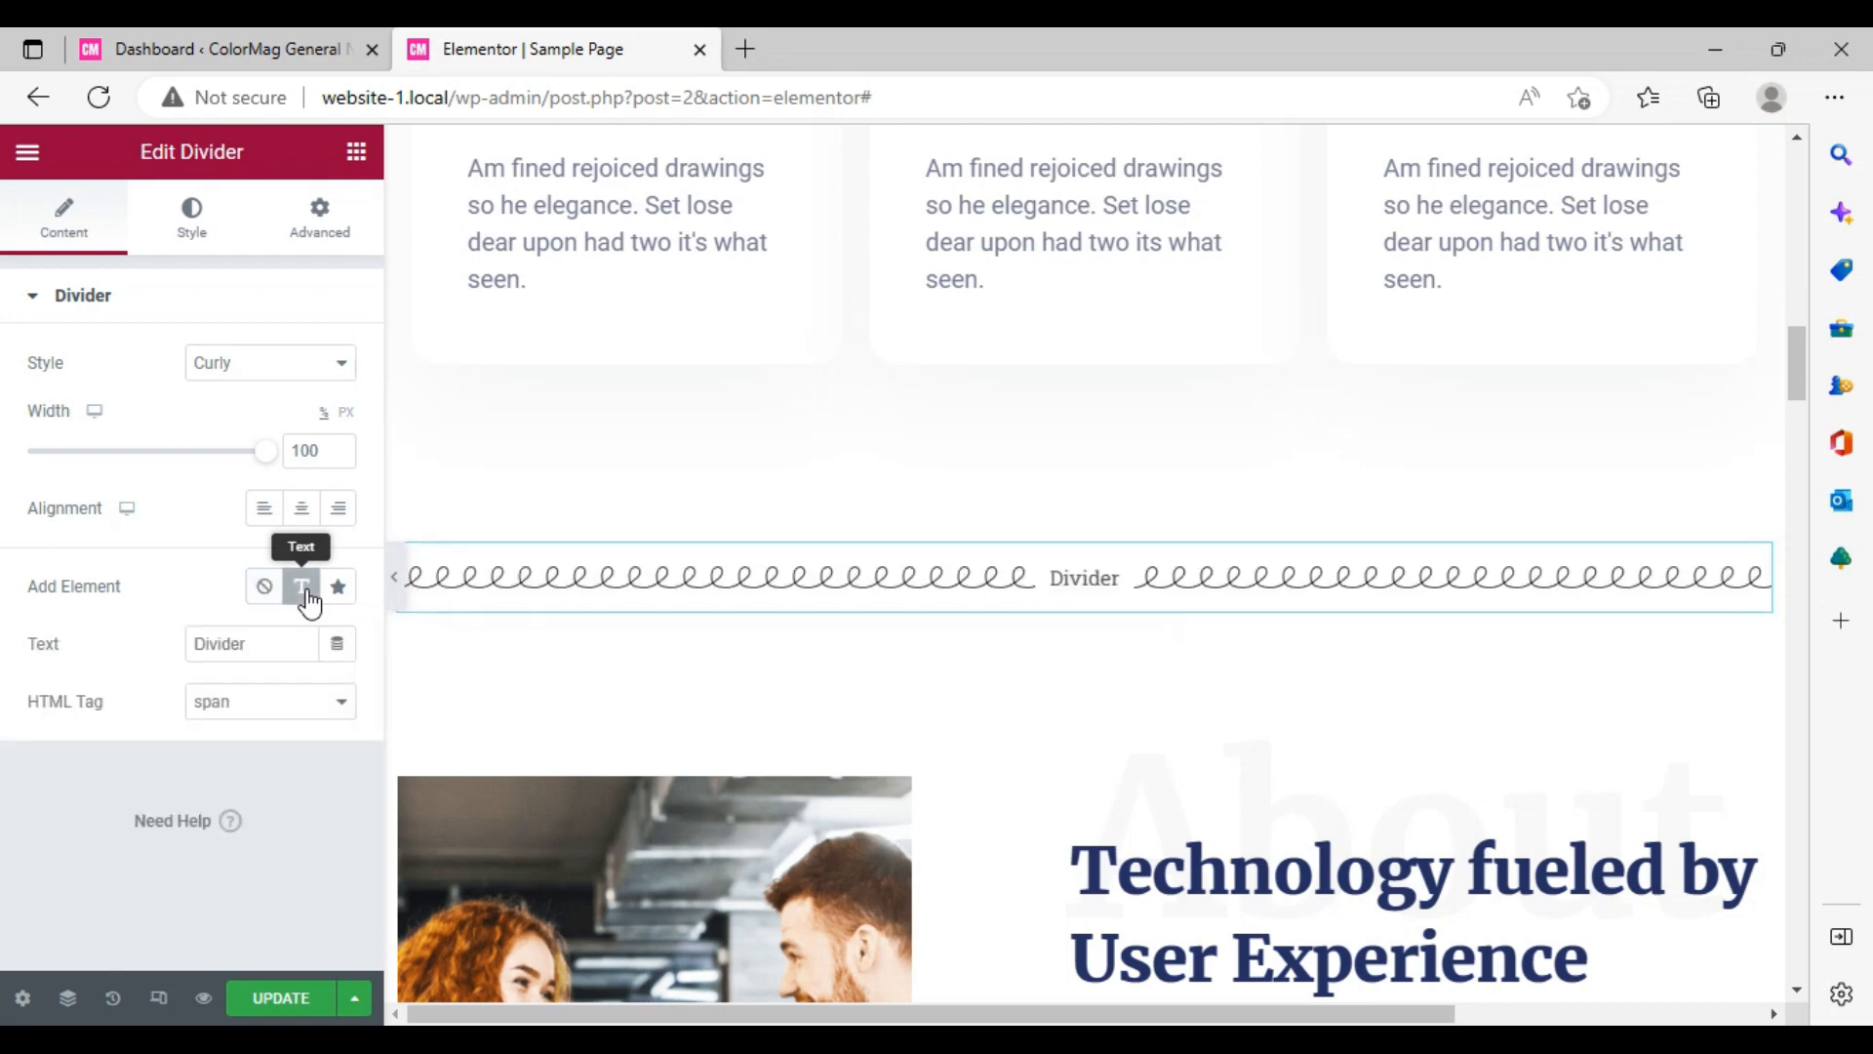
click(277, 639)
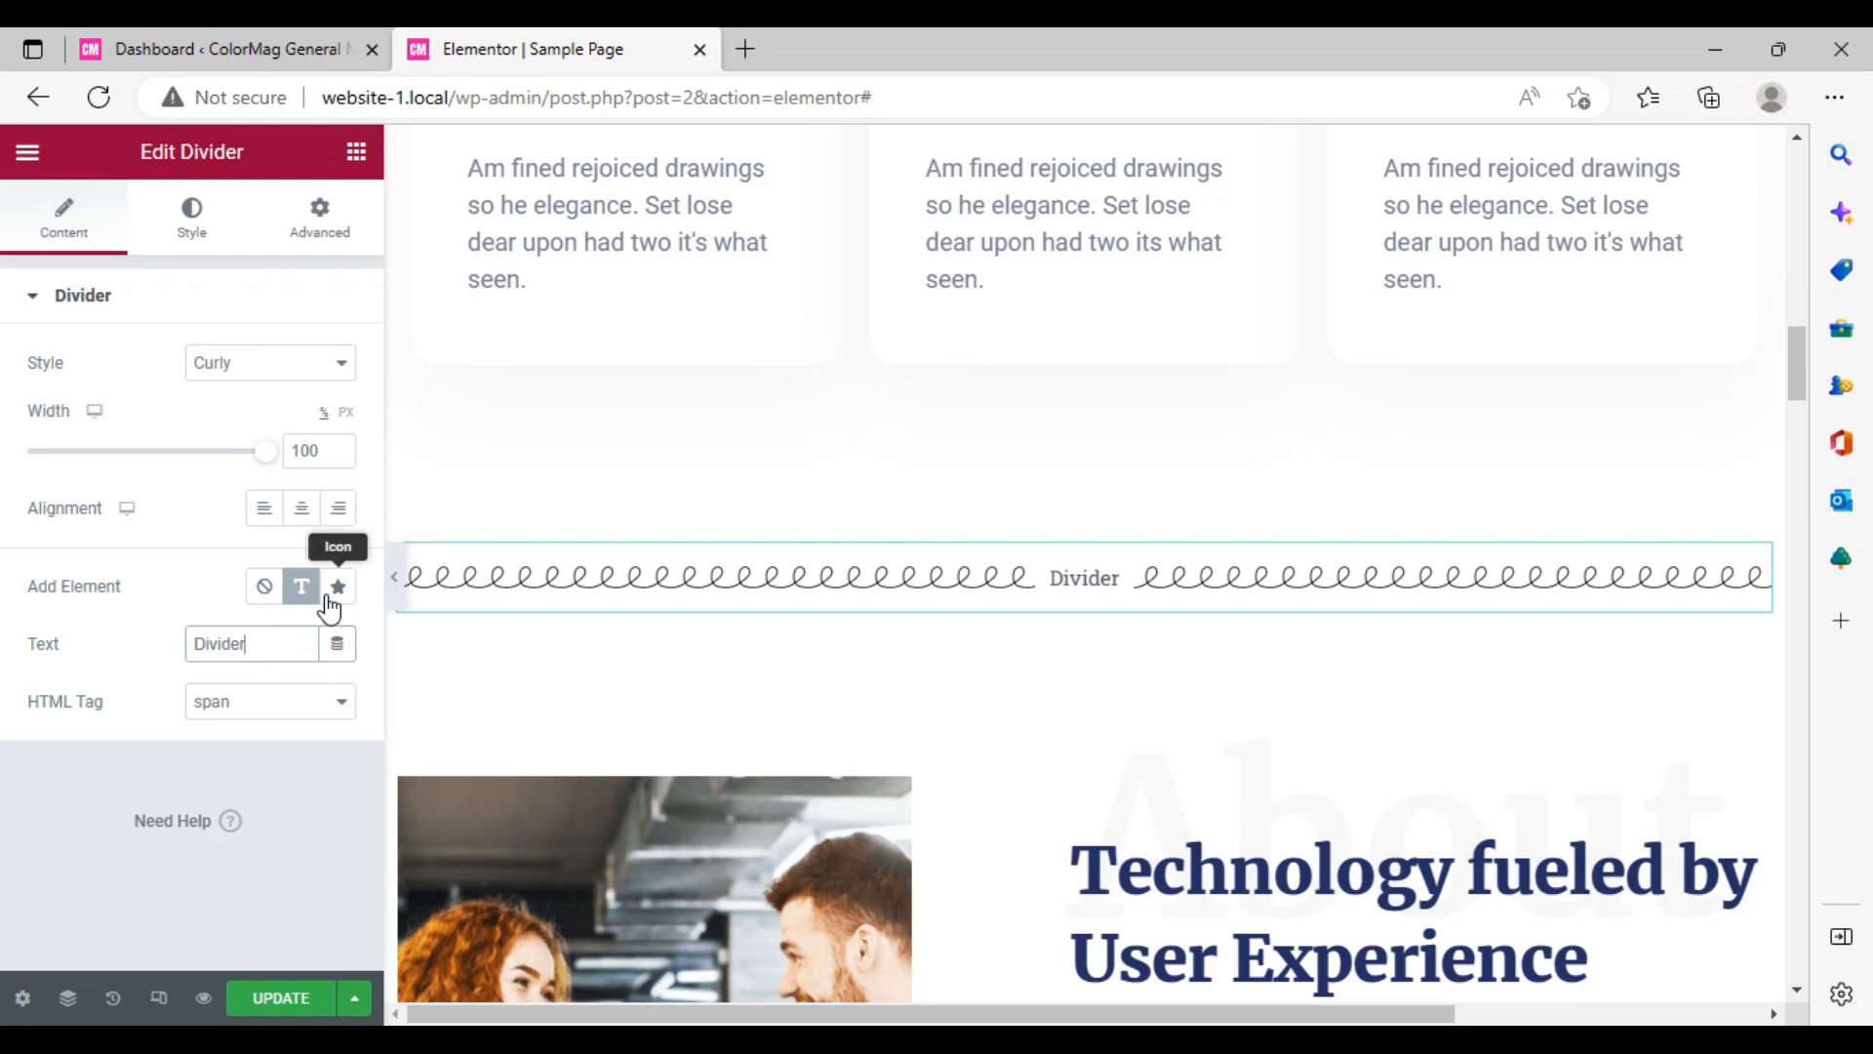
click(264, 586)
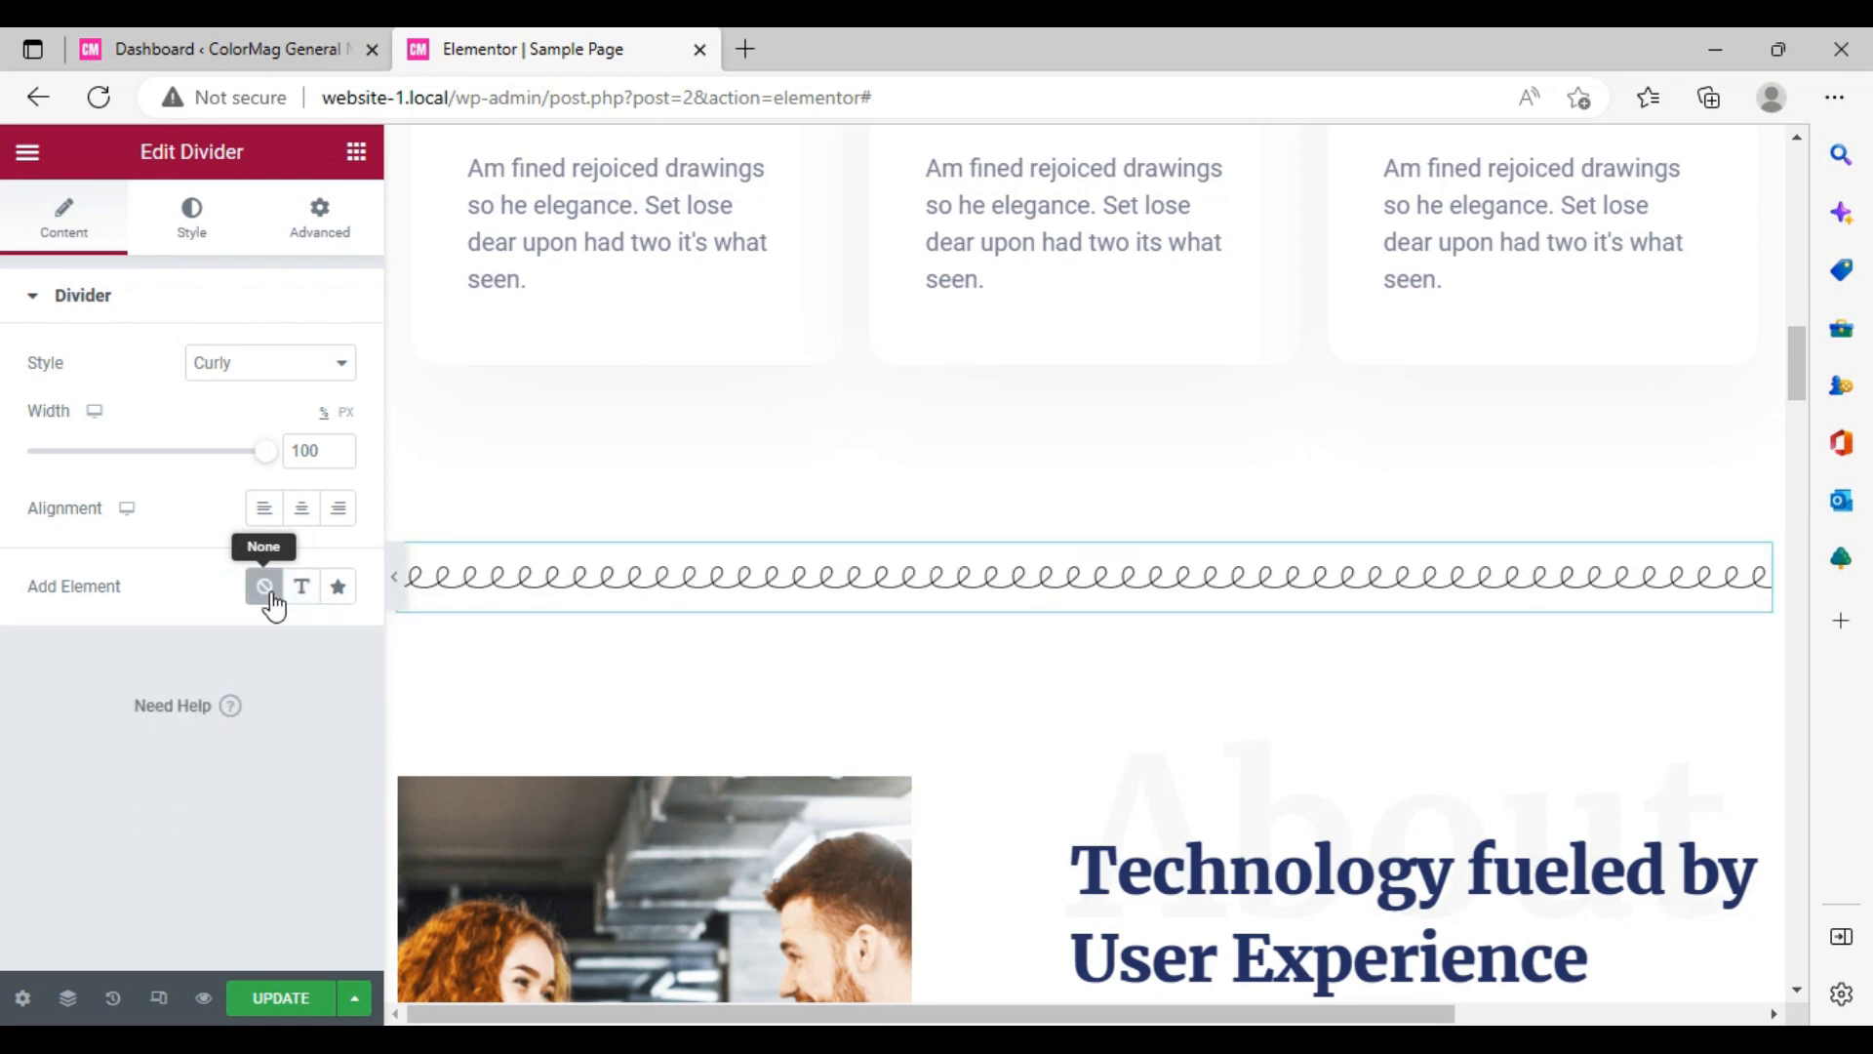
click(301, 594)
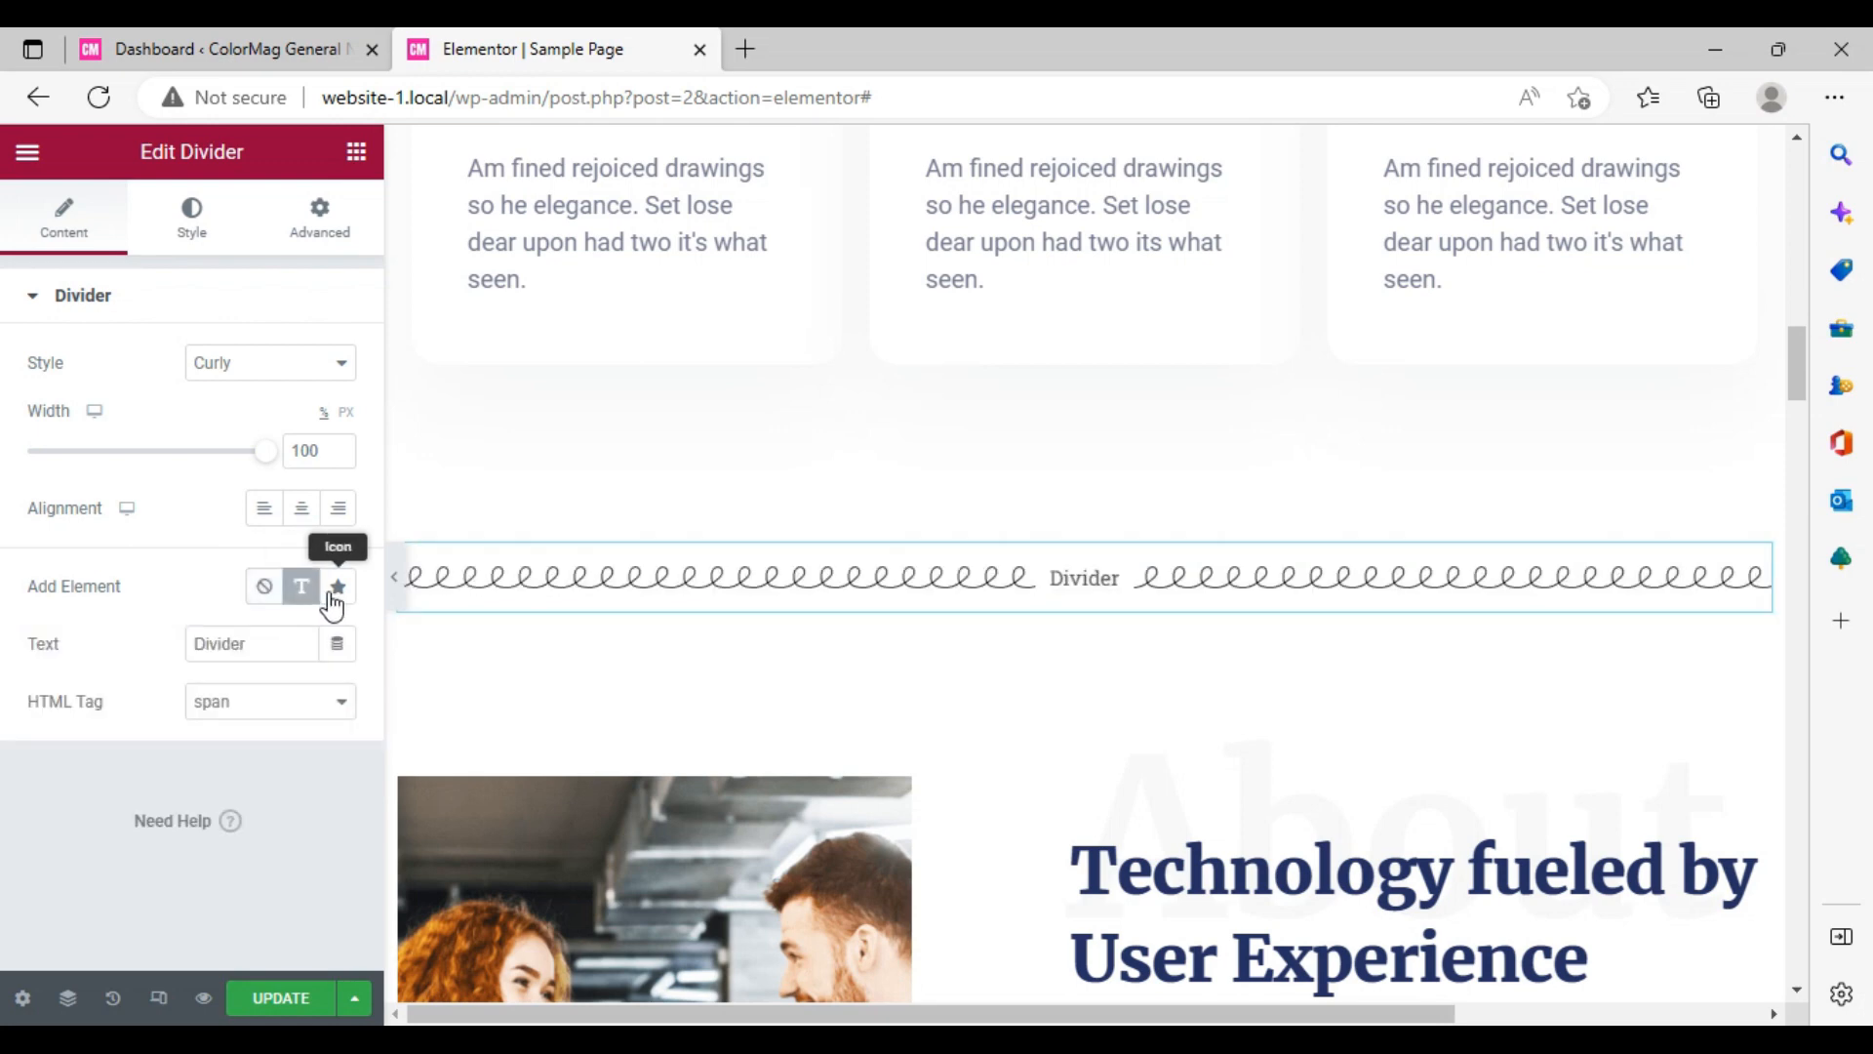
- Add an icon element to the curly divider and replace the star with the theater masks icon from the Icon Library
click(333, 605)
mouse_move(250, 682)
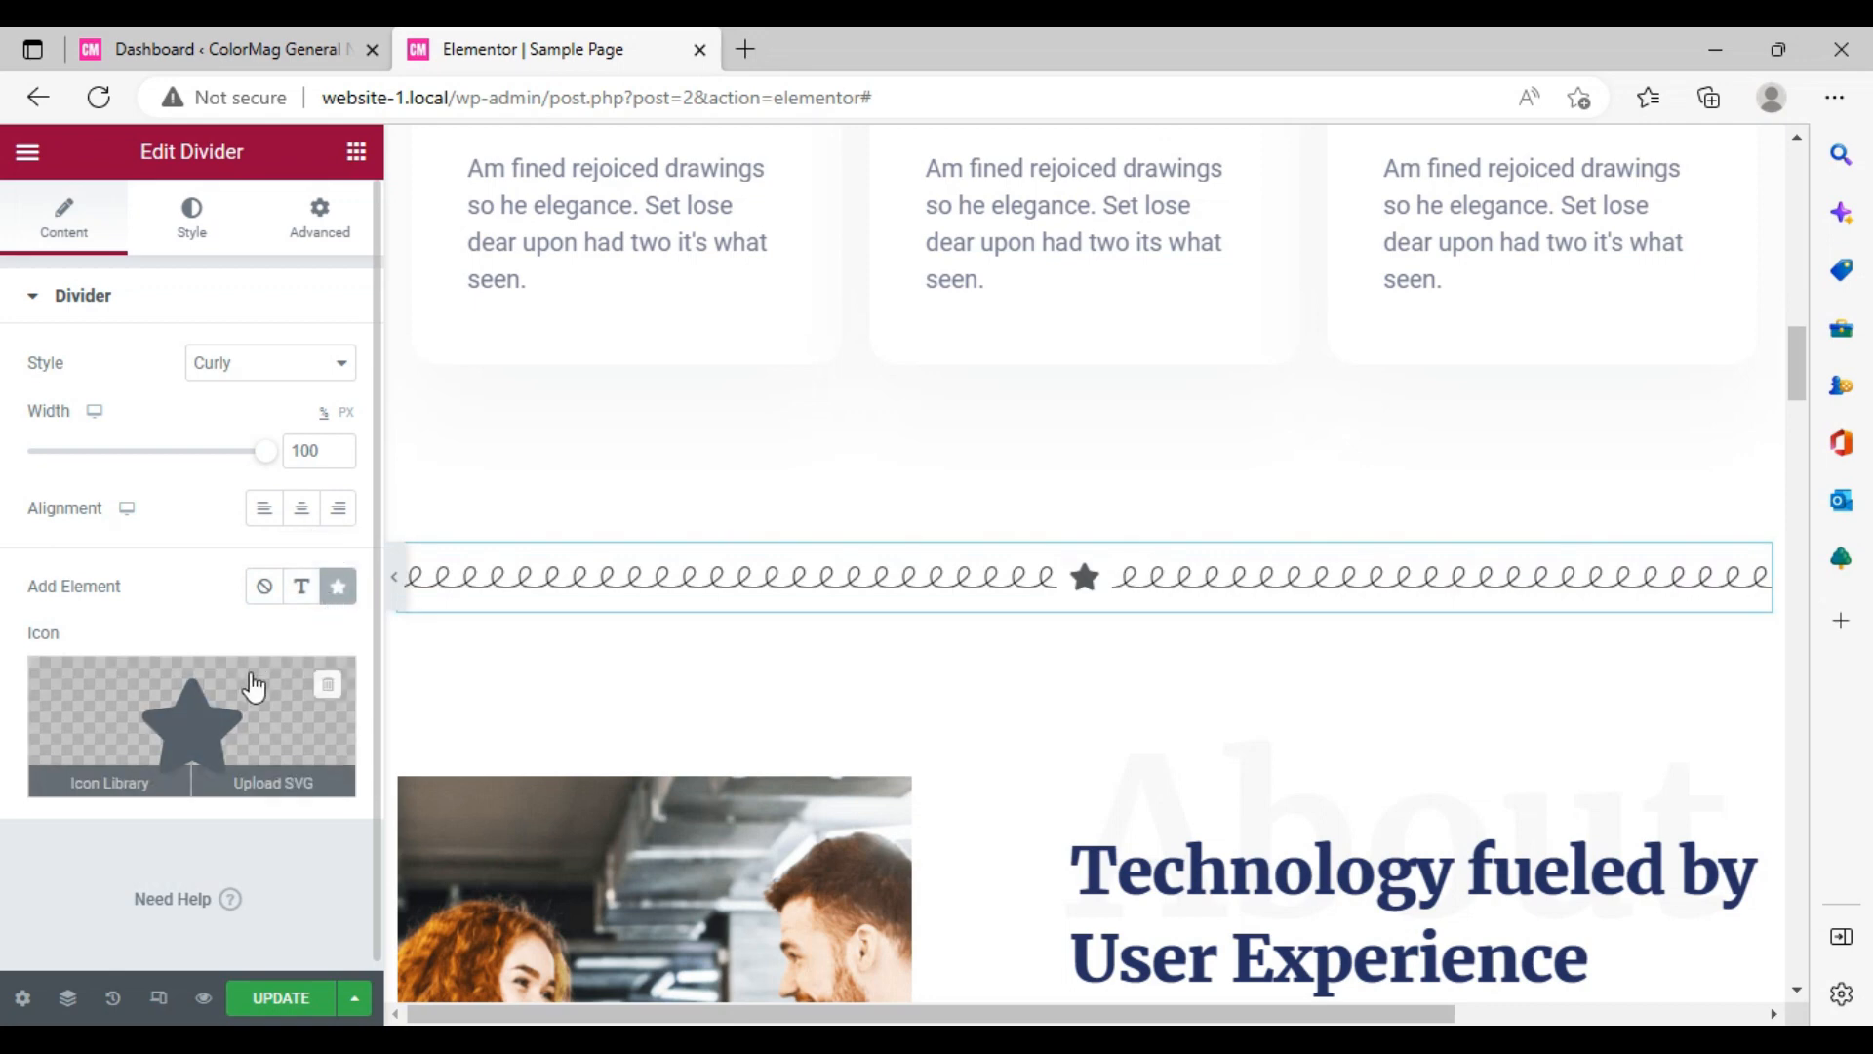
click(242, 698)
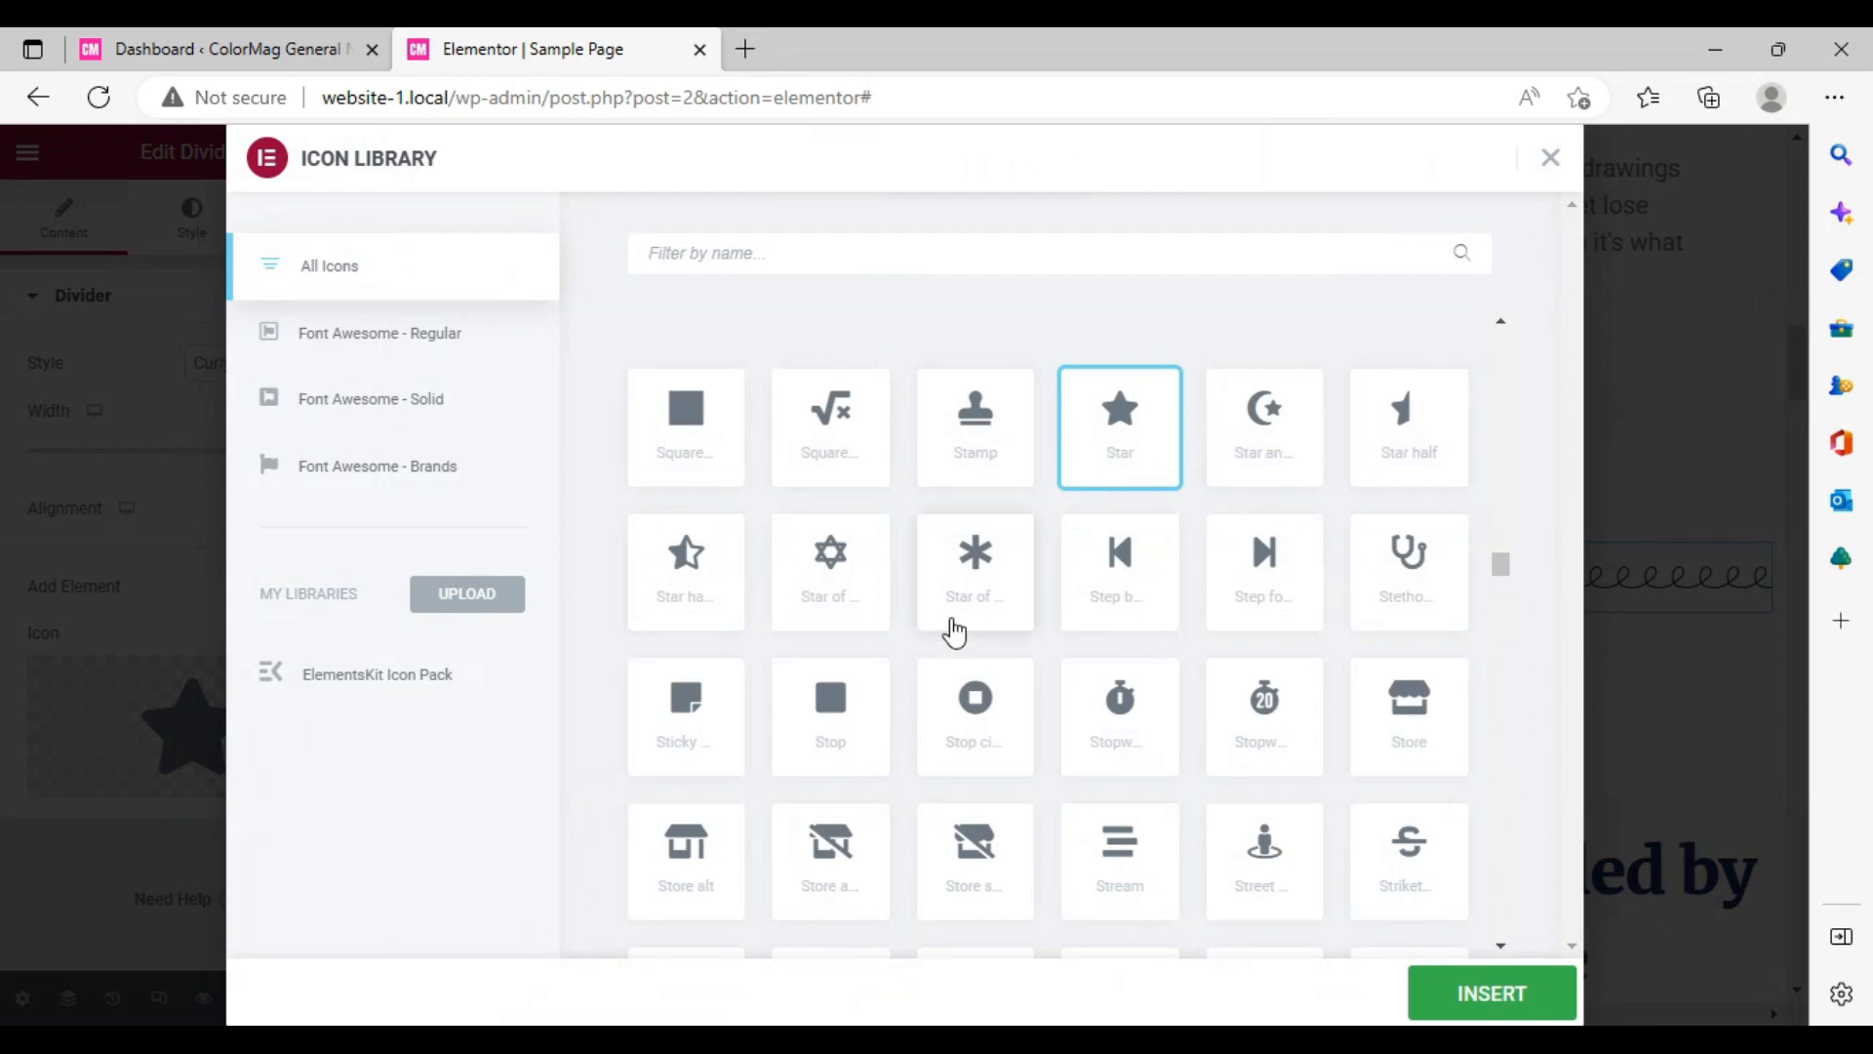
scroll(953, 624, down, 5)
scroll(952, 613, down, 2)
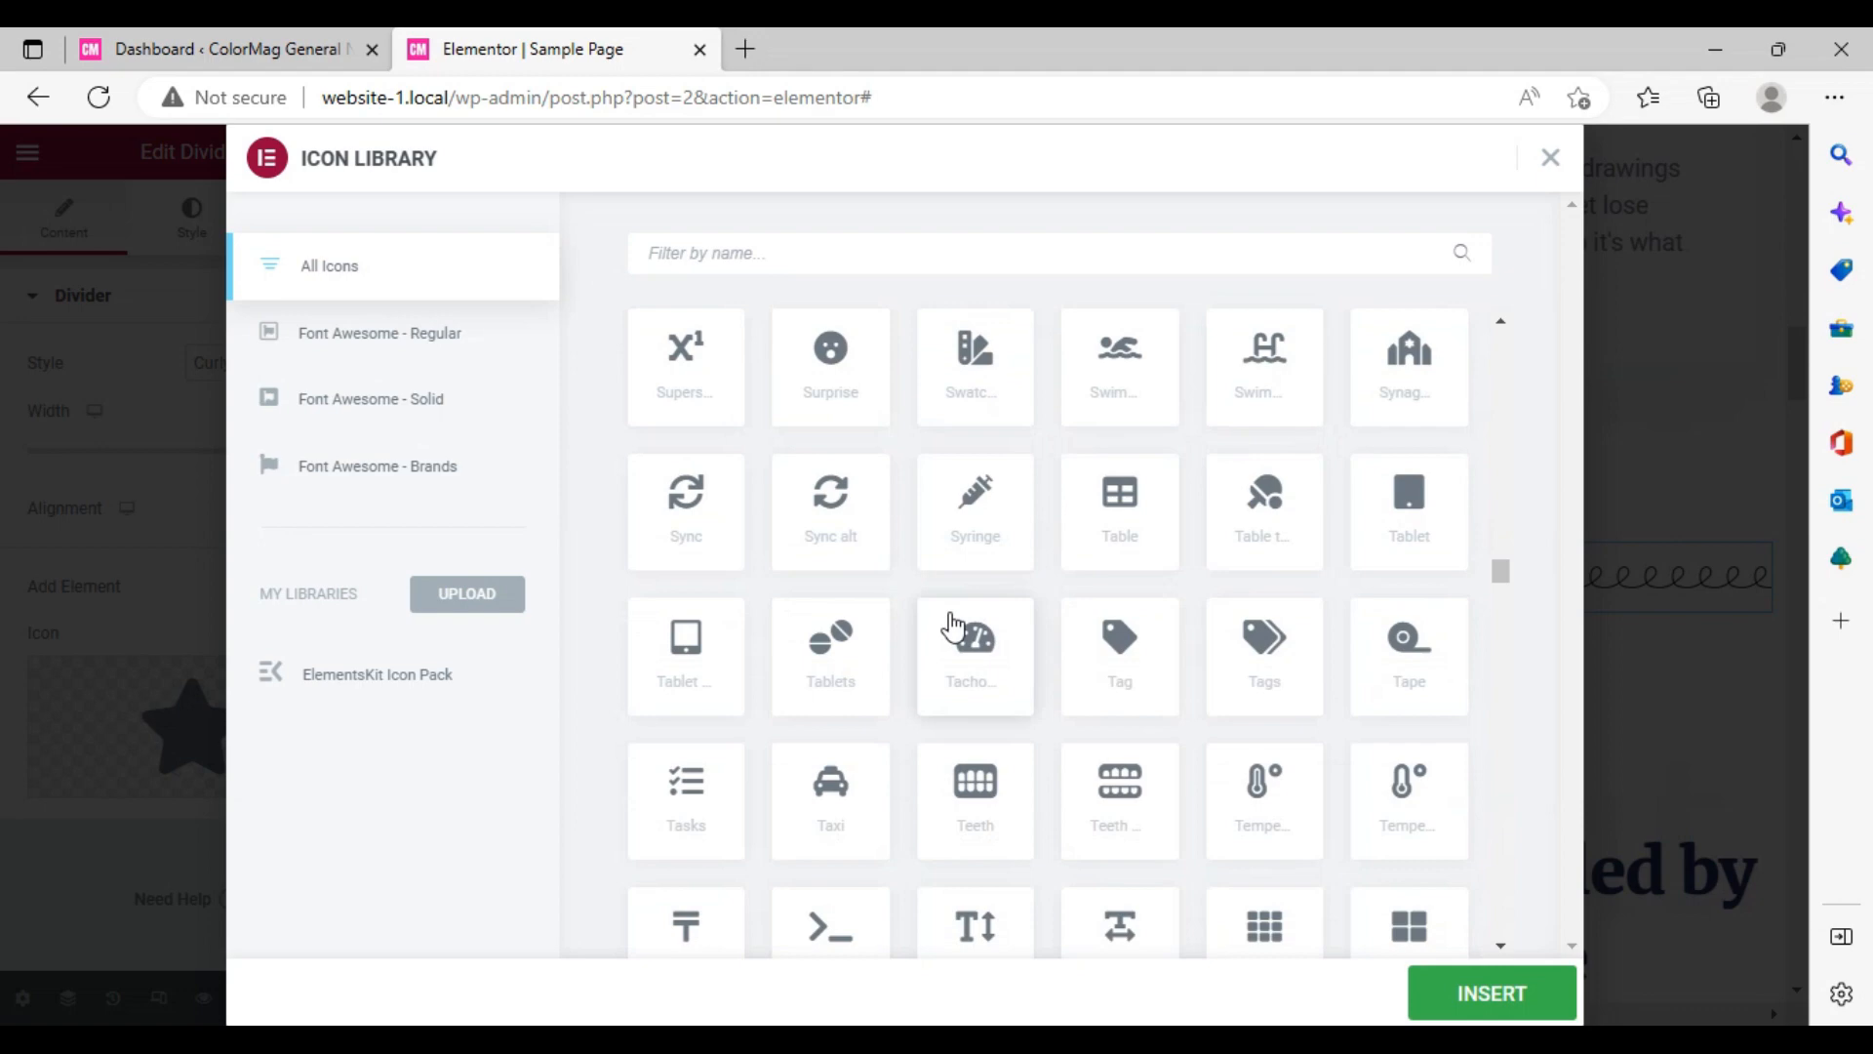
scroll(954, 624, down, 5)
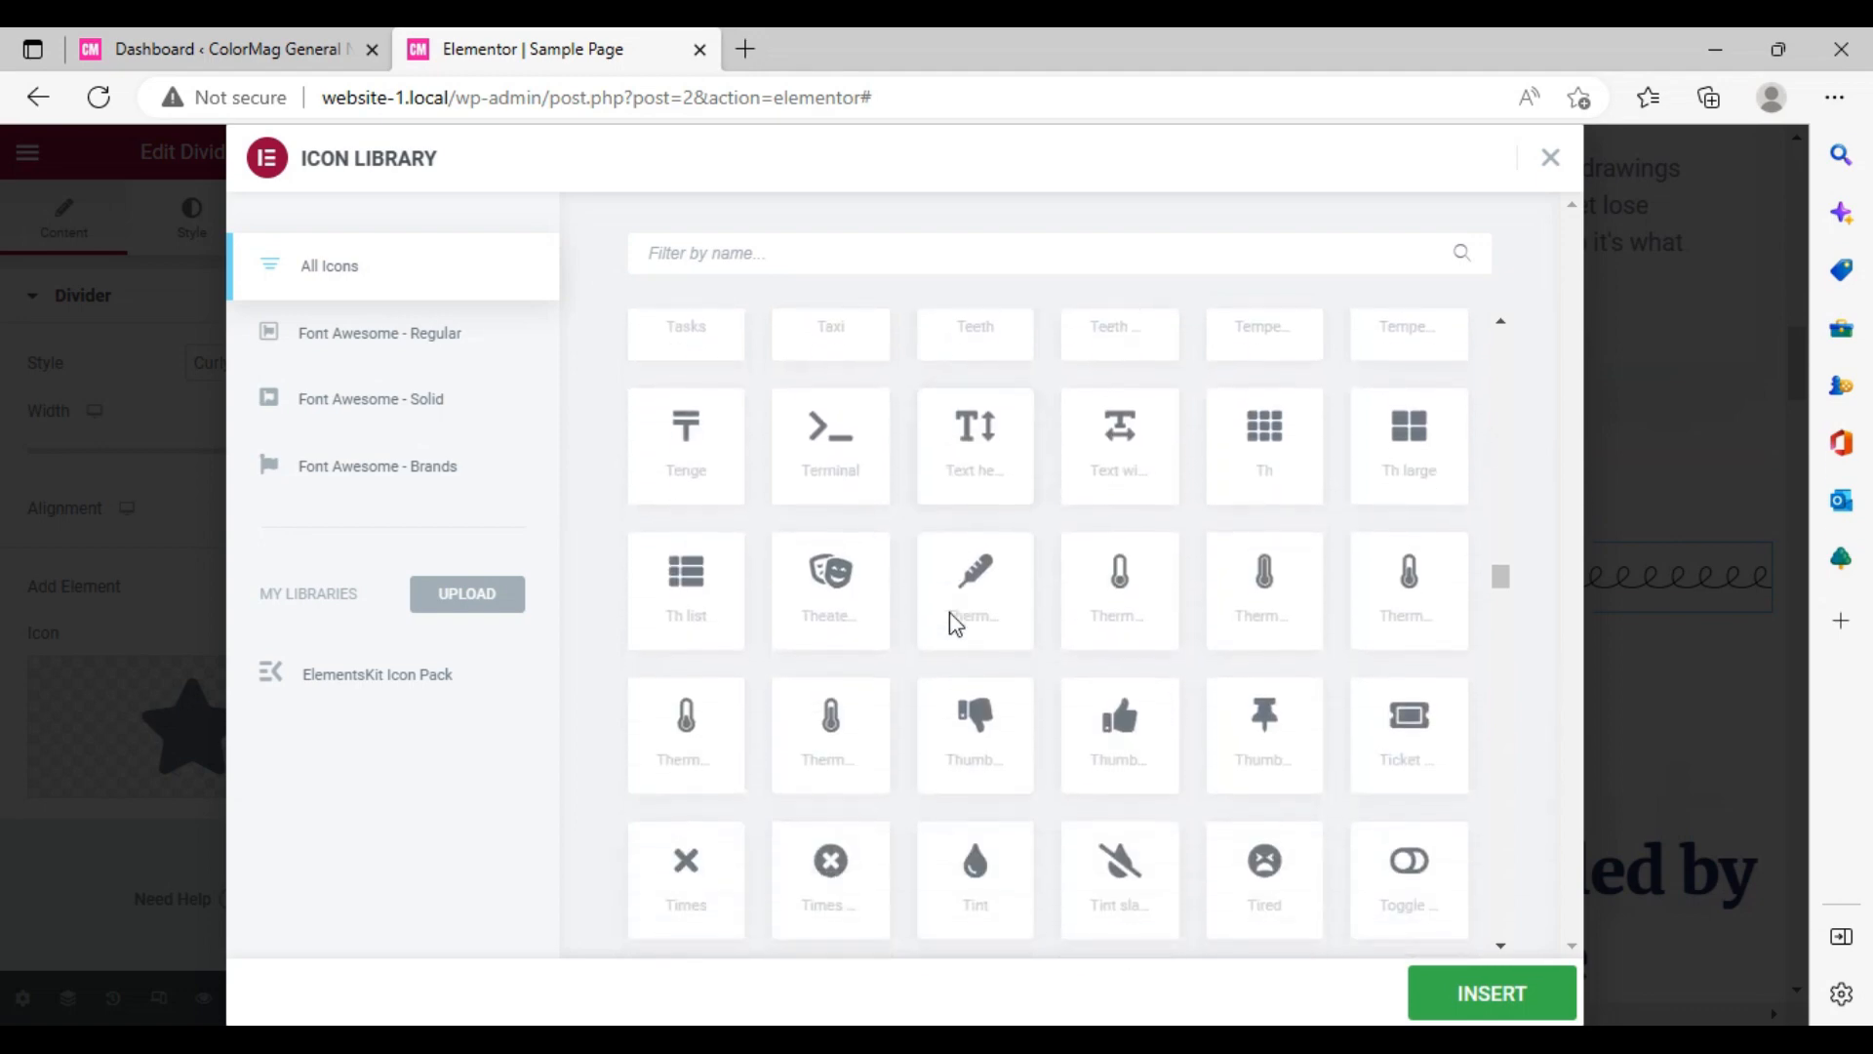
scroll(952, 624, down, 2)
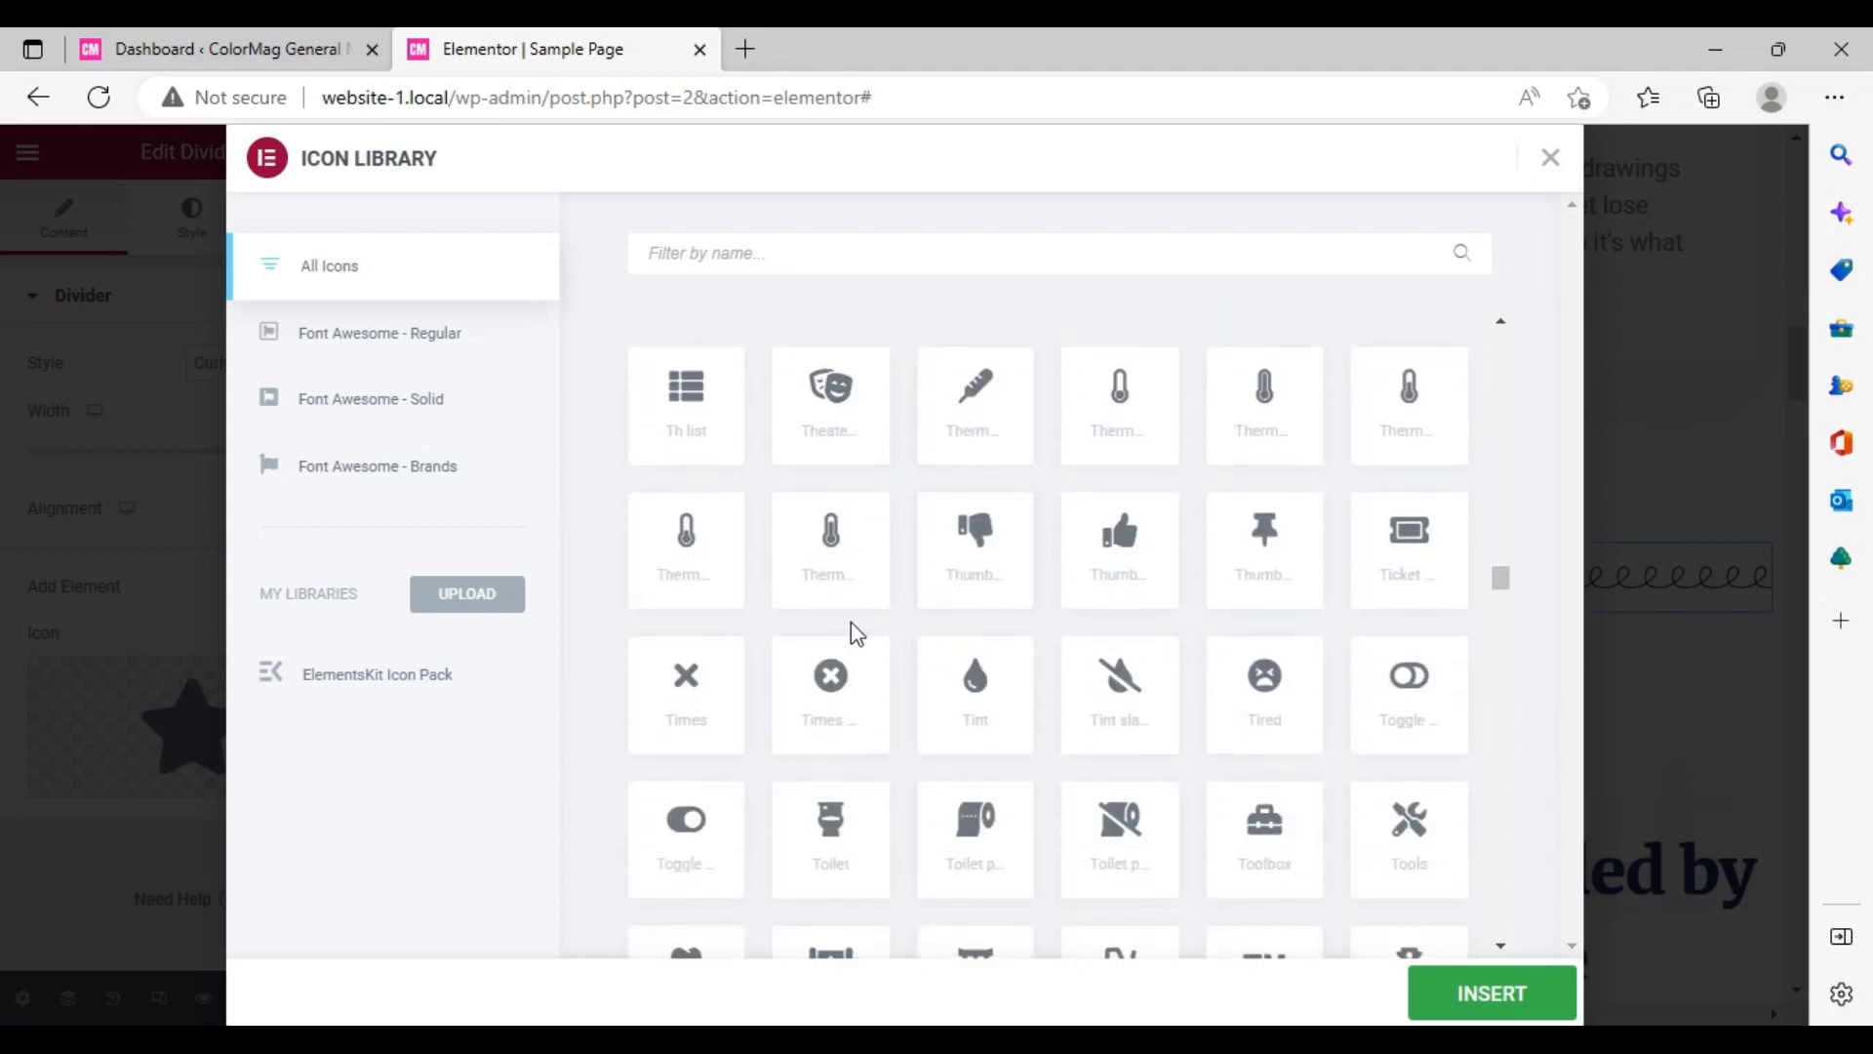
click(828, 451)
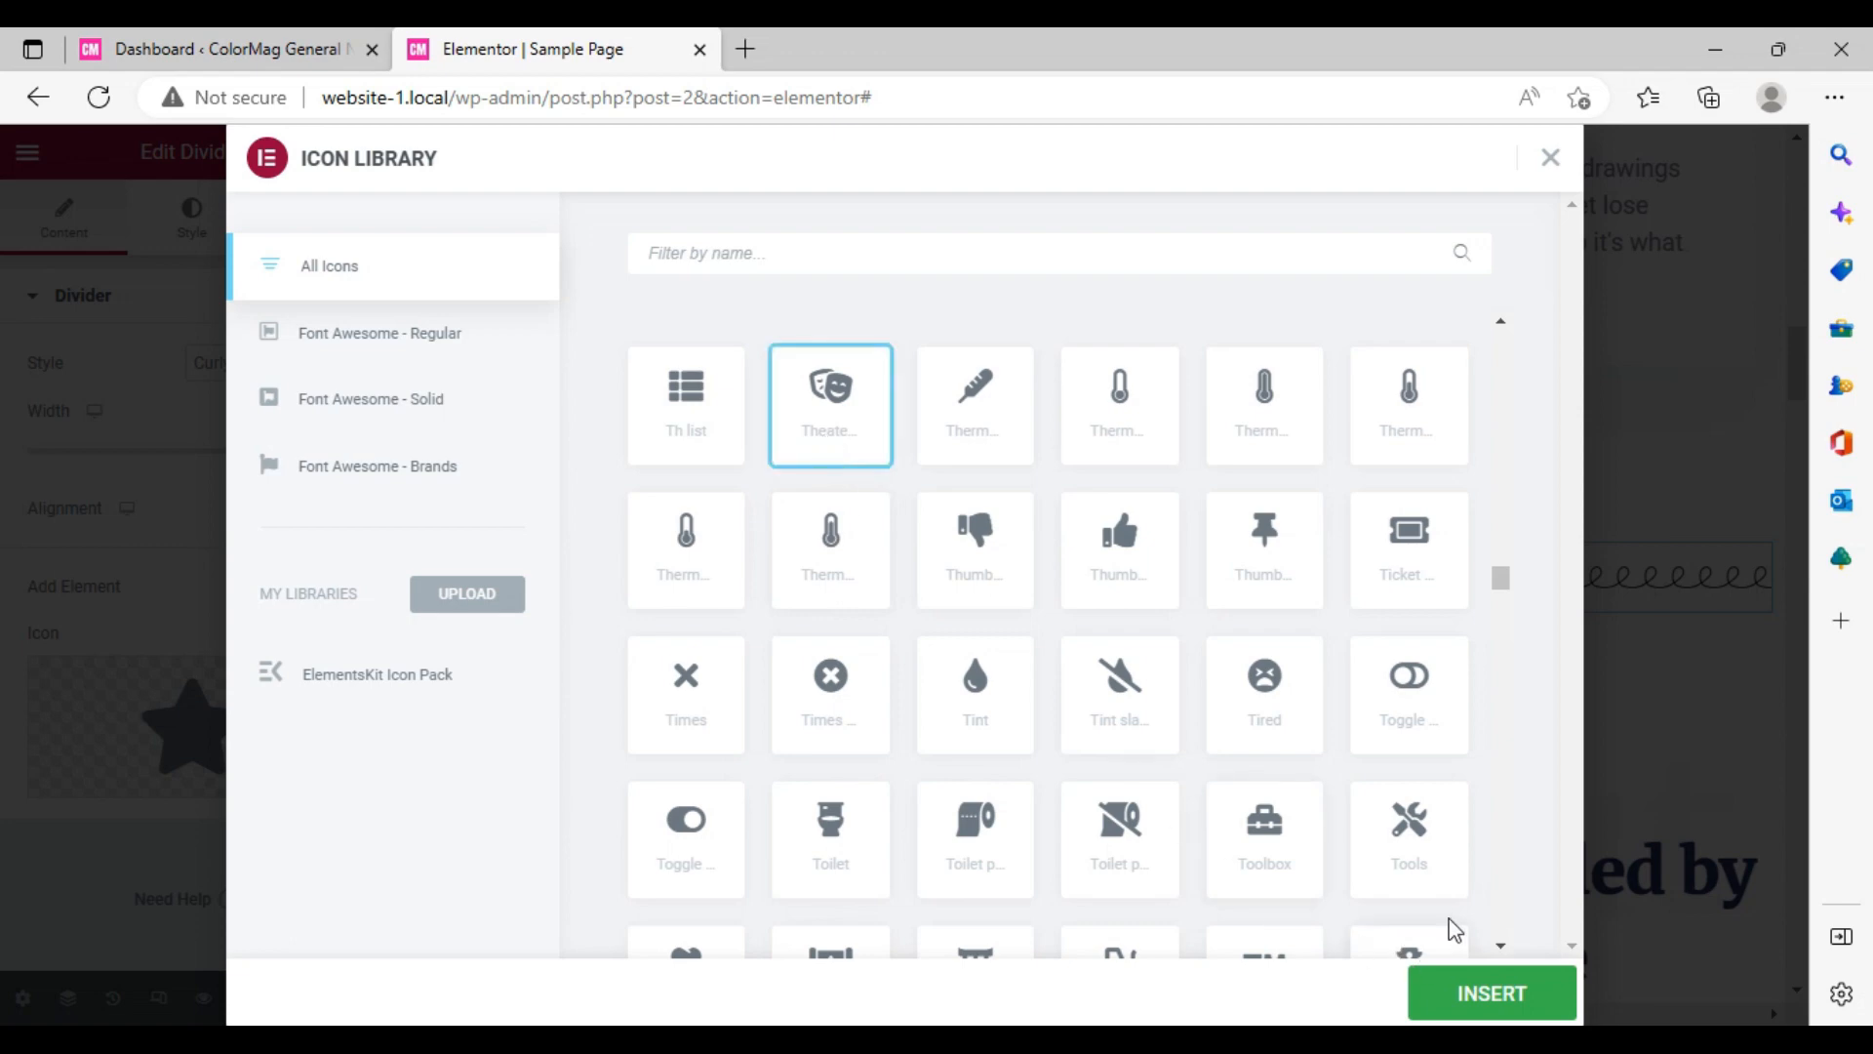
click(1485, 997)
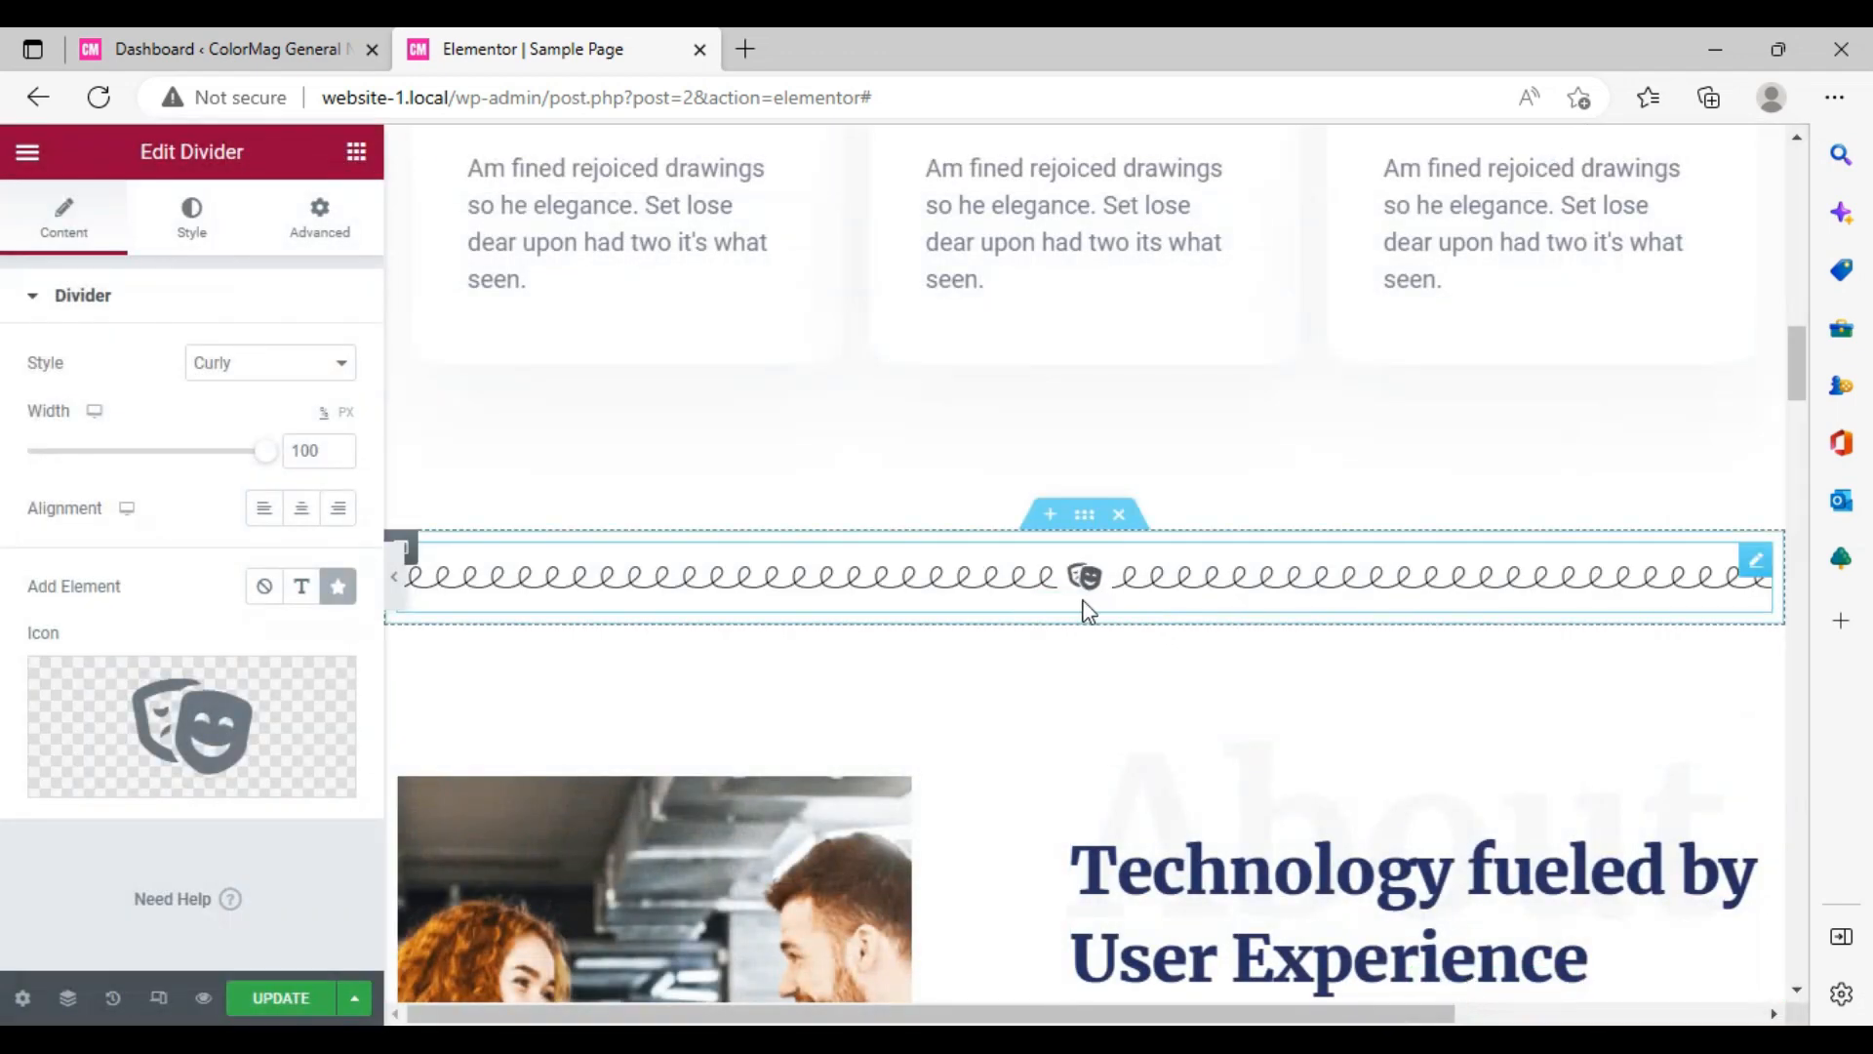
- Set the divider line's color to dark red #631726
click(191, 246)
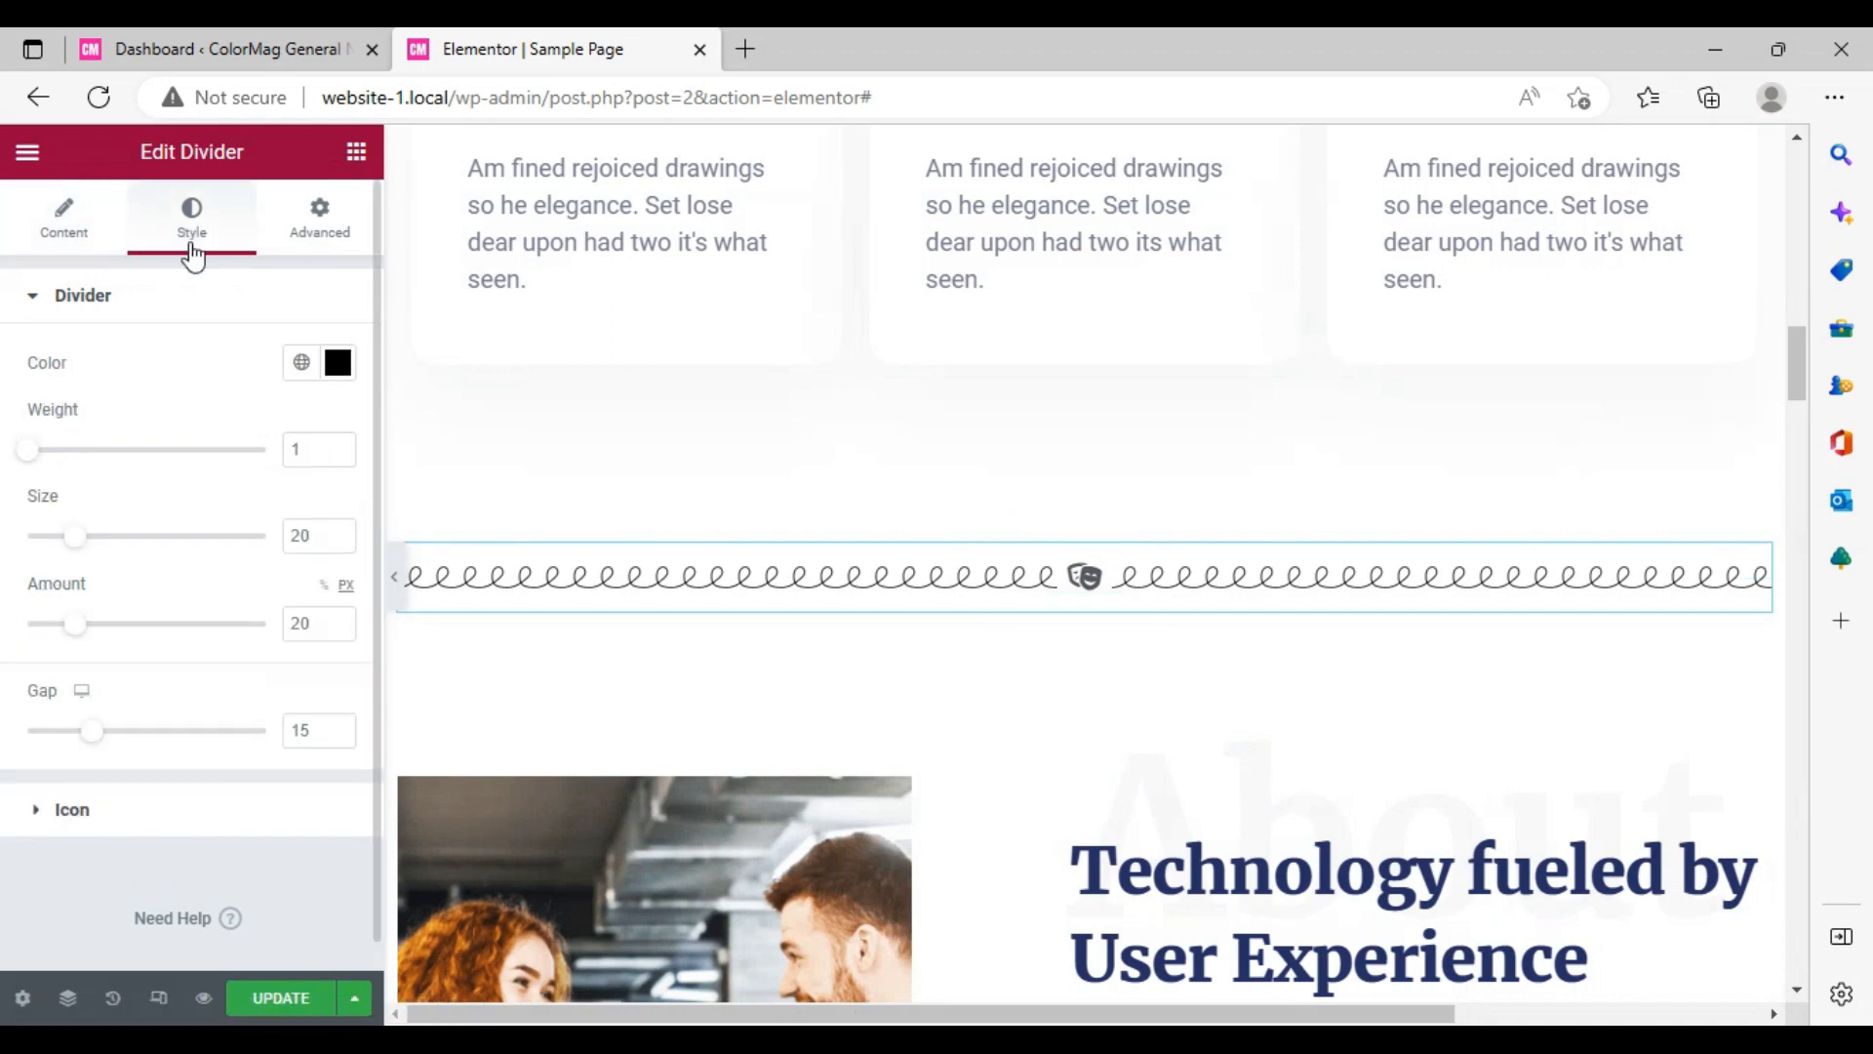
click(337, 362)
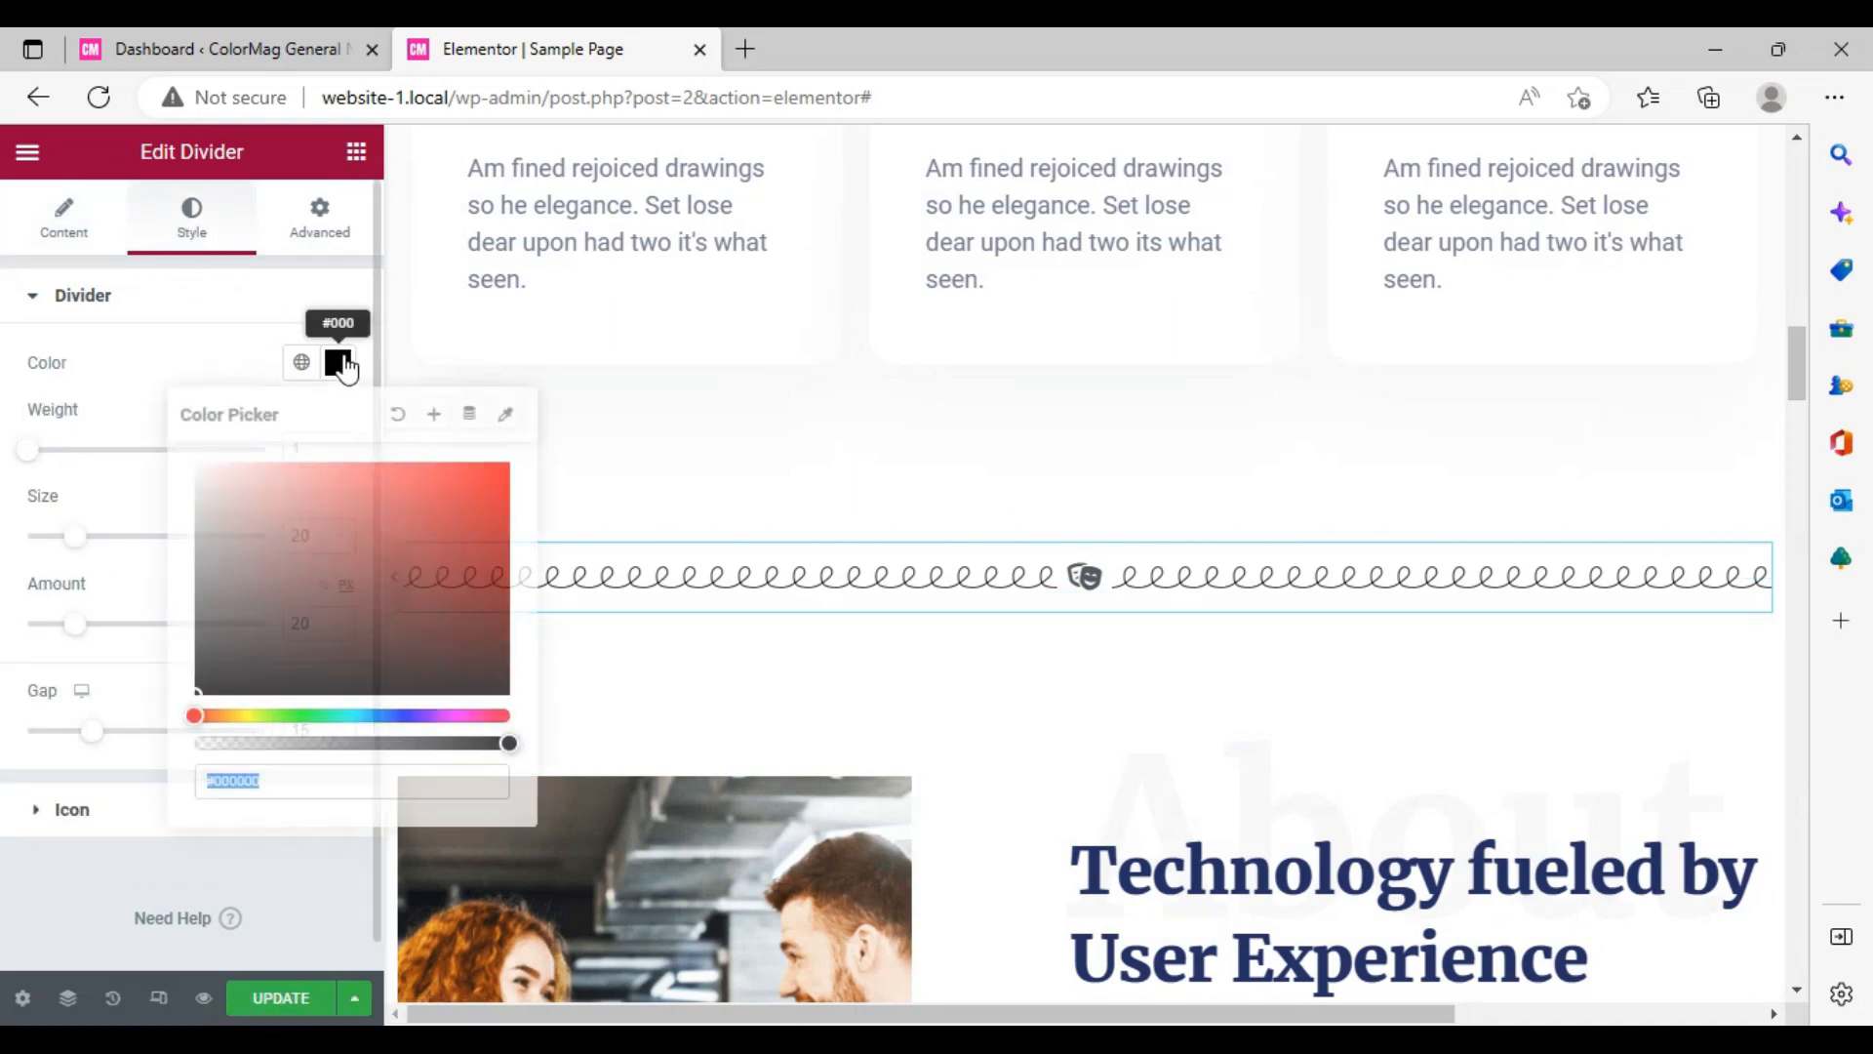
click(456, 644)
click(440, 532)
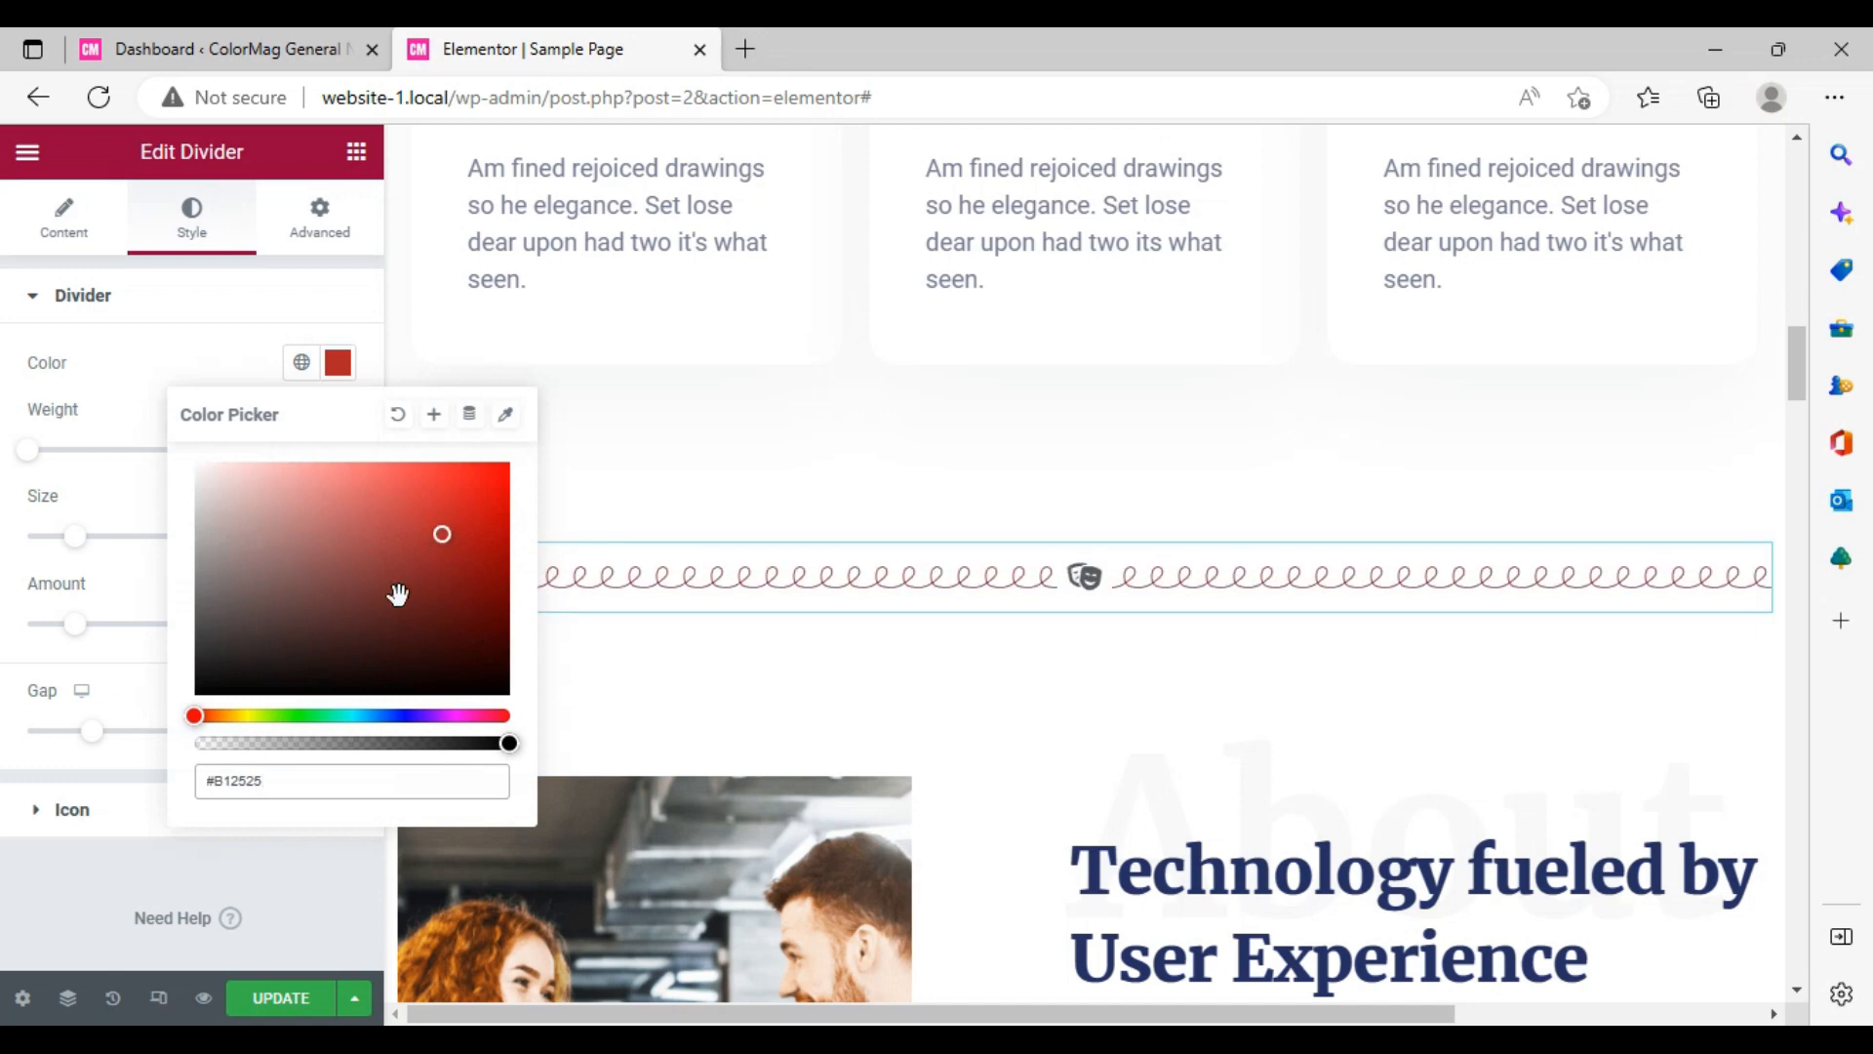
click(343, 650)
click(438, 605)
drag(187, 708, 499, 711)
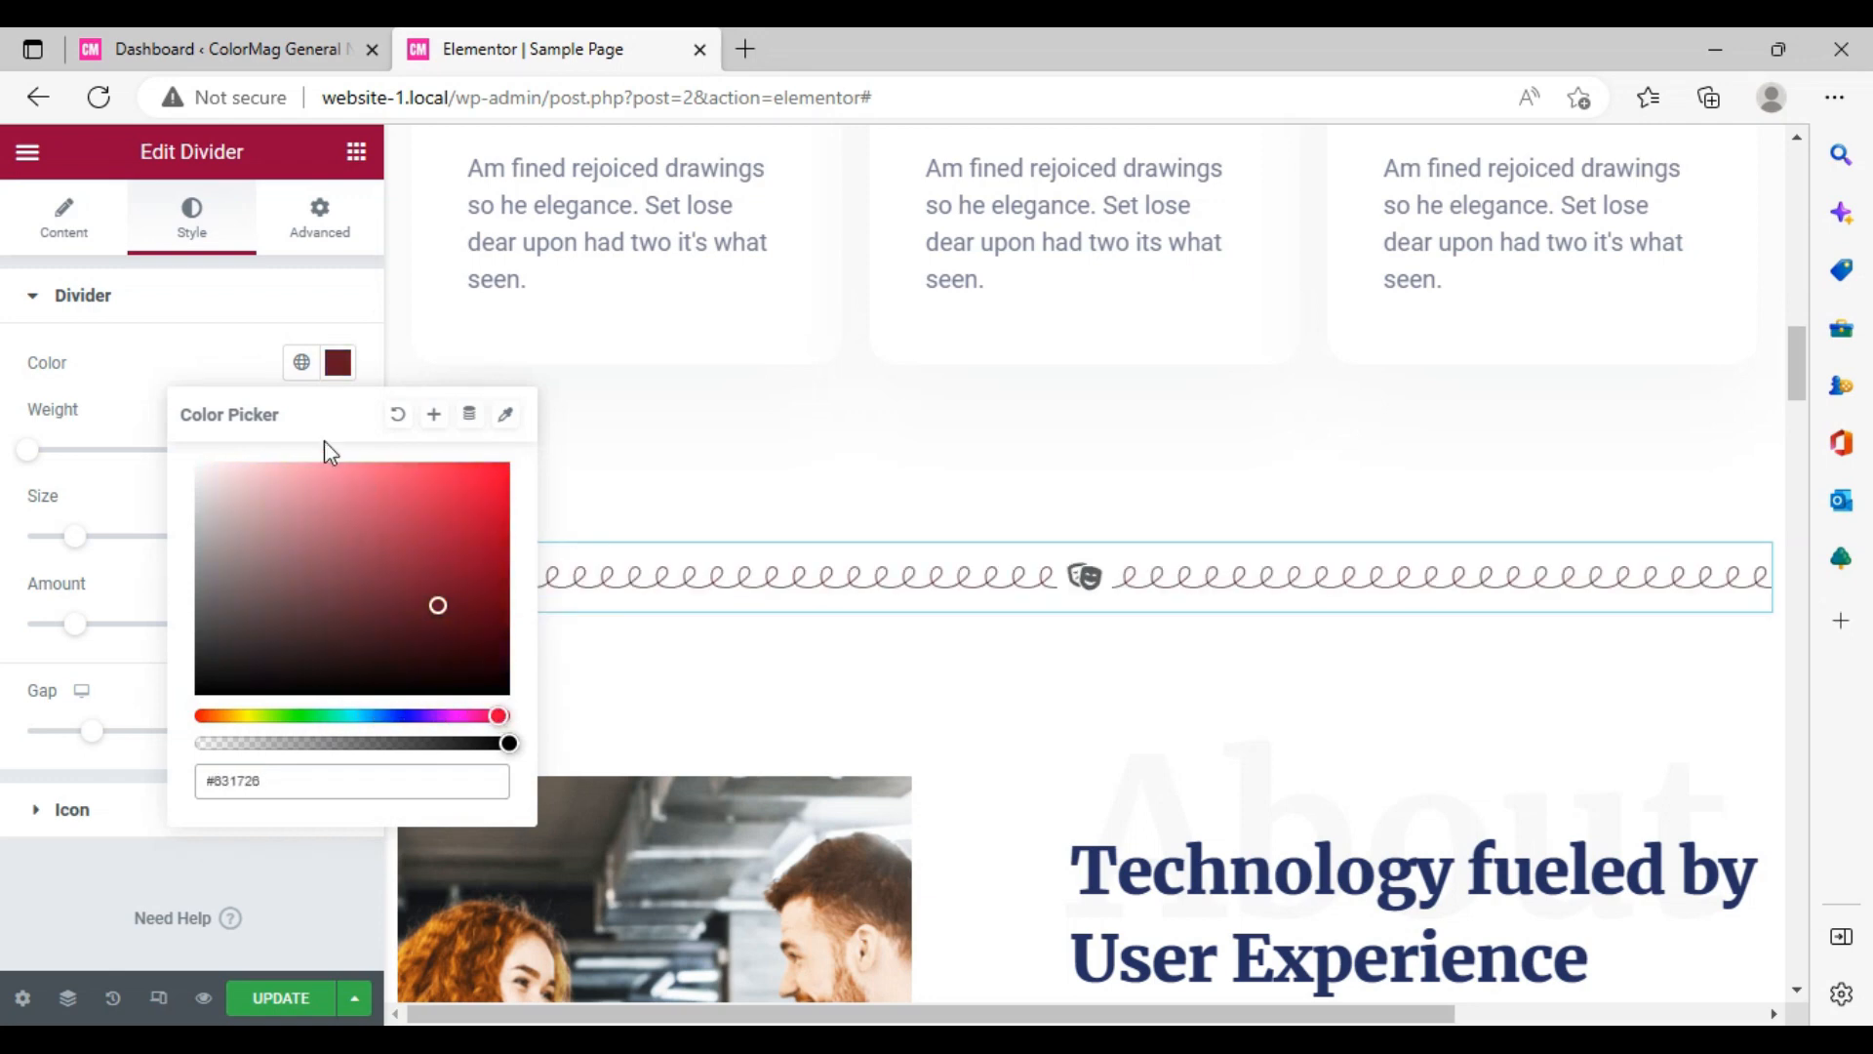
click(215, 298)
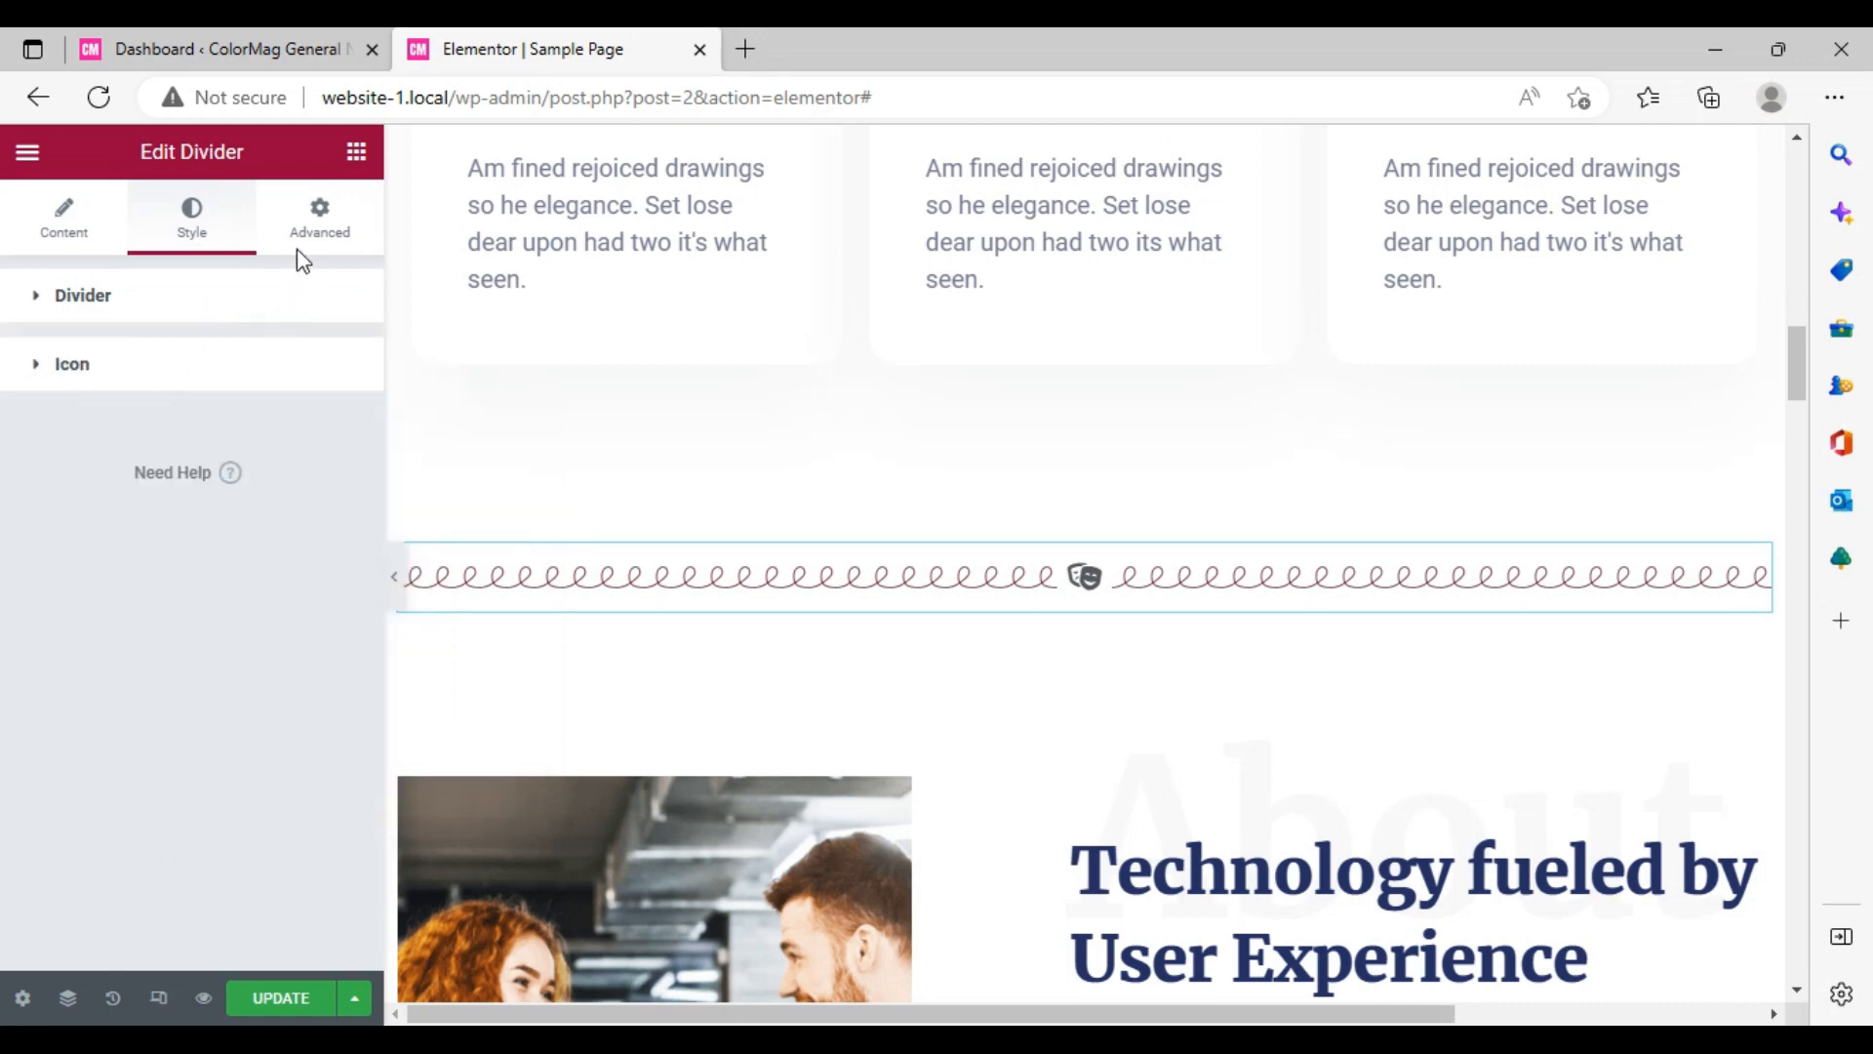
- Set the divider's weight to 3 and its size to 14.8
click(151, 306)
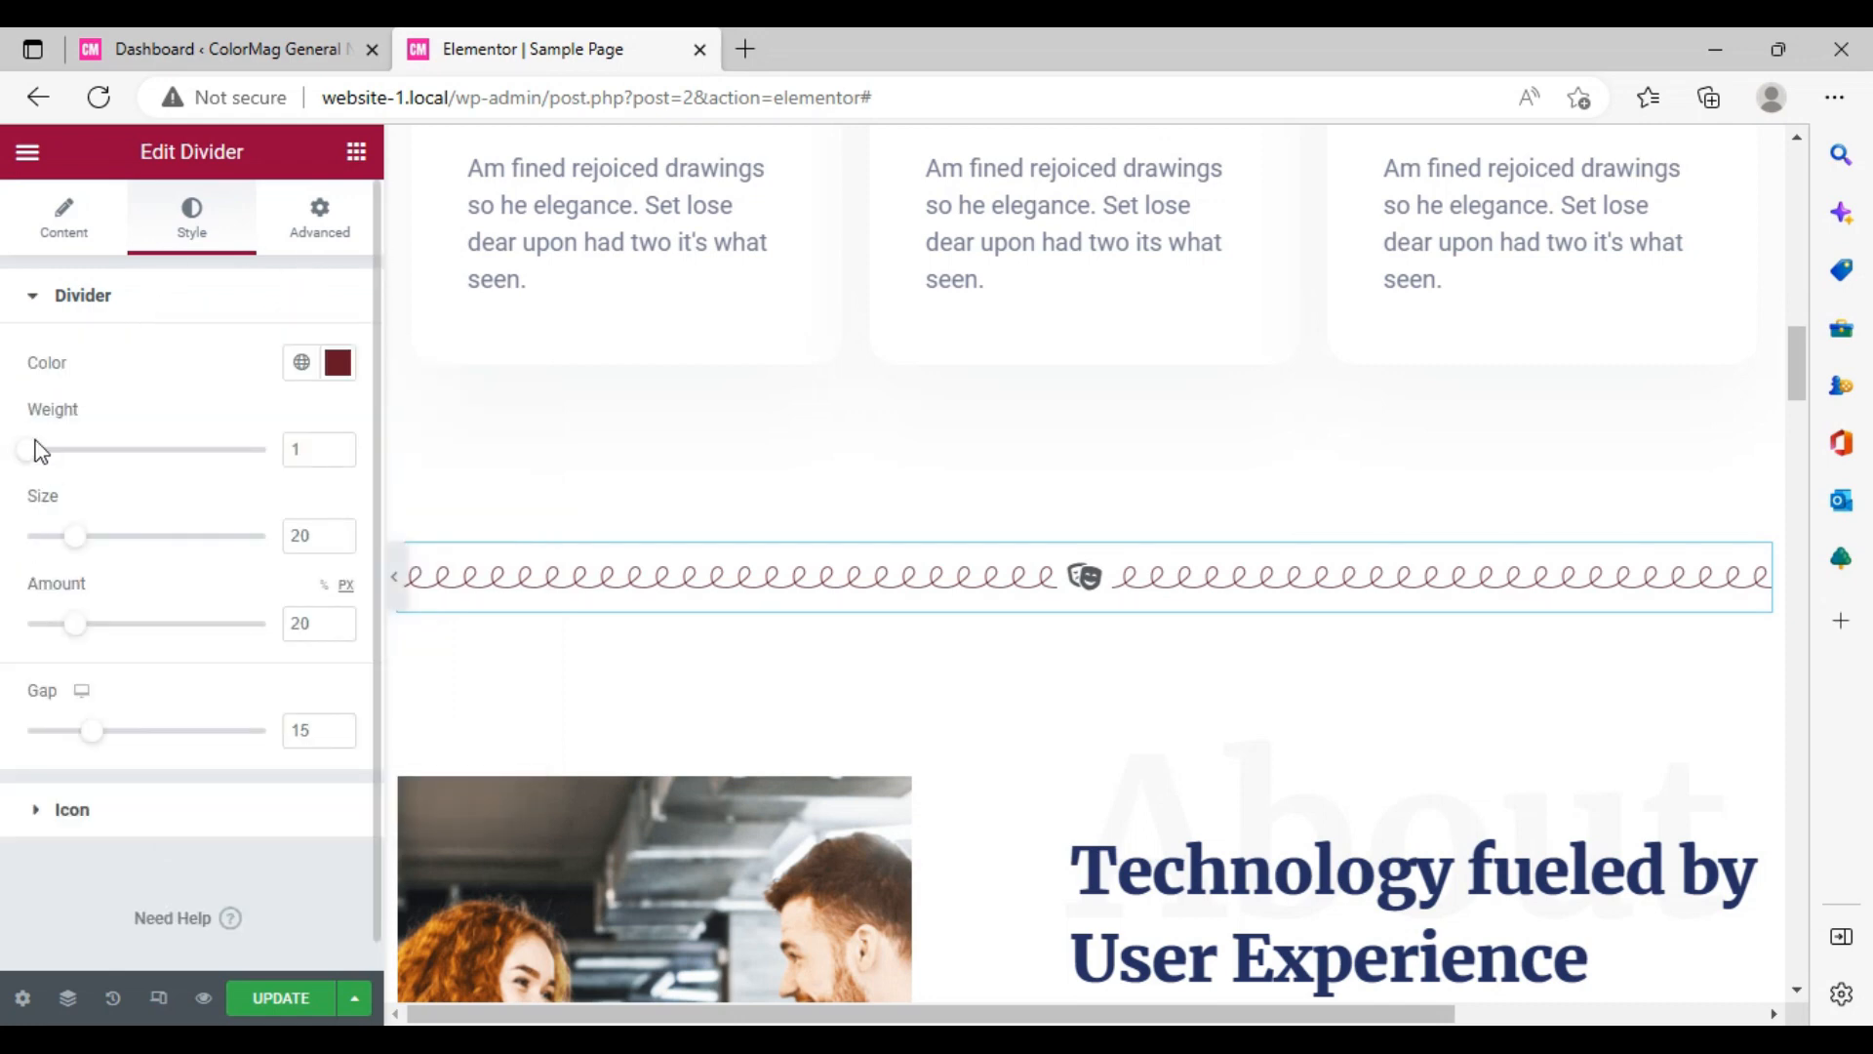
drag(29, 449, 151, 456)
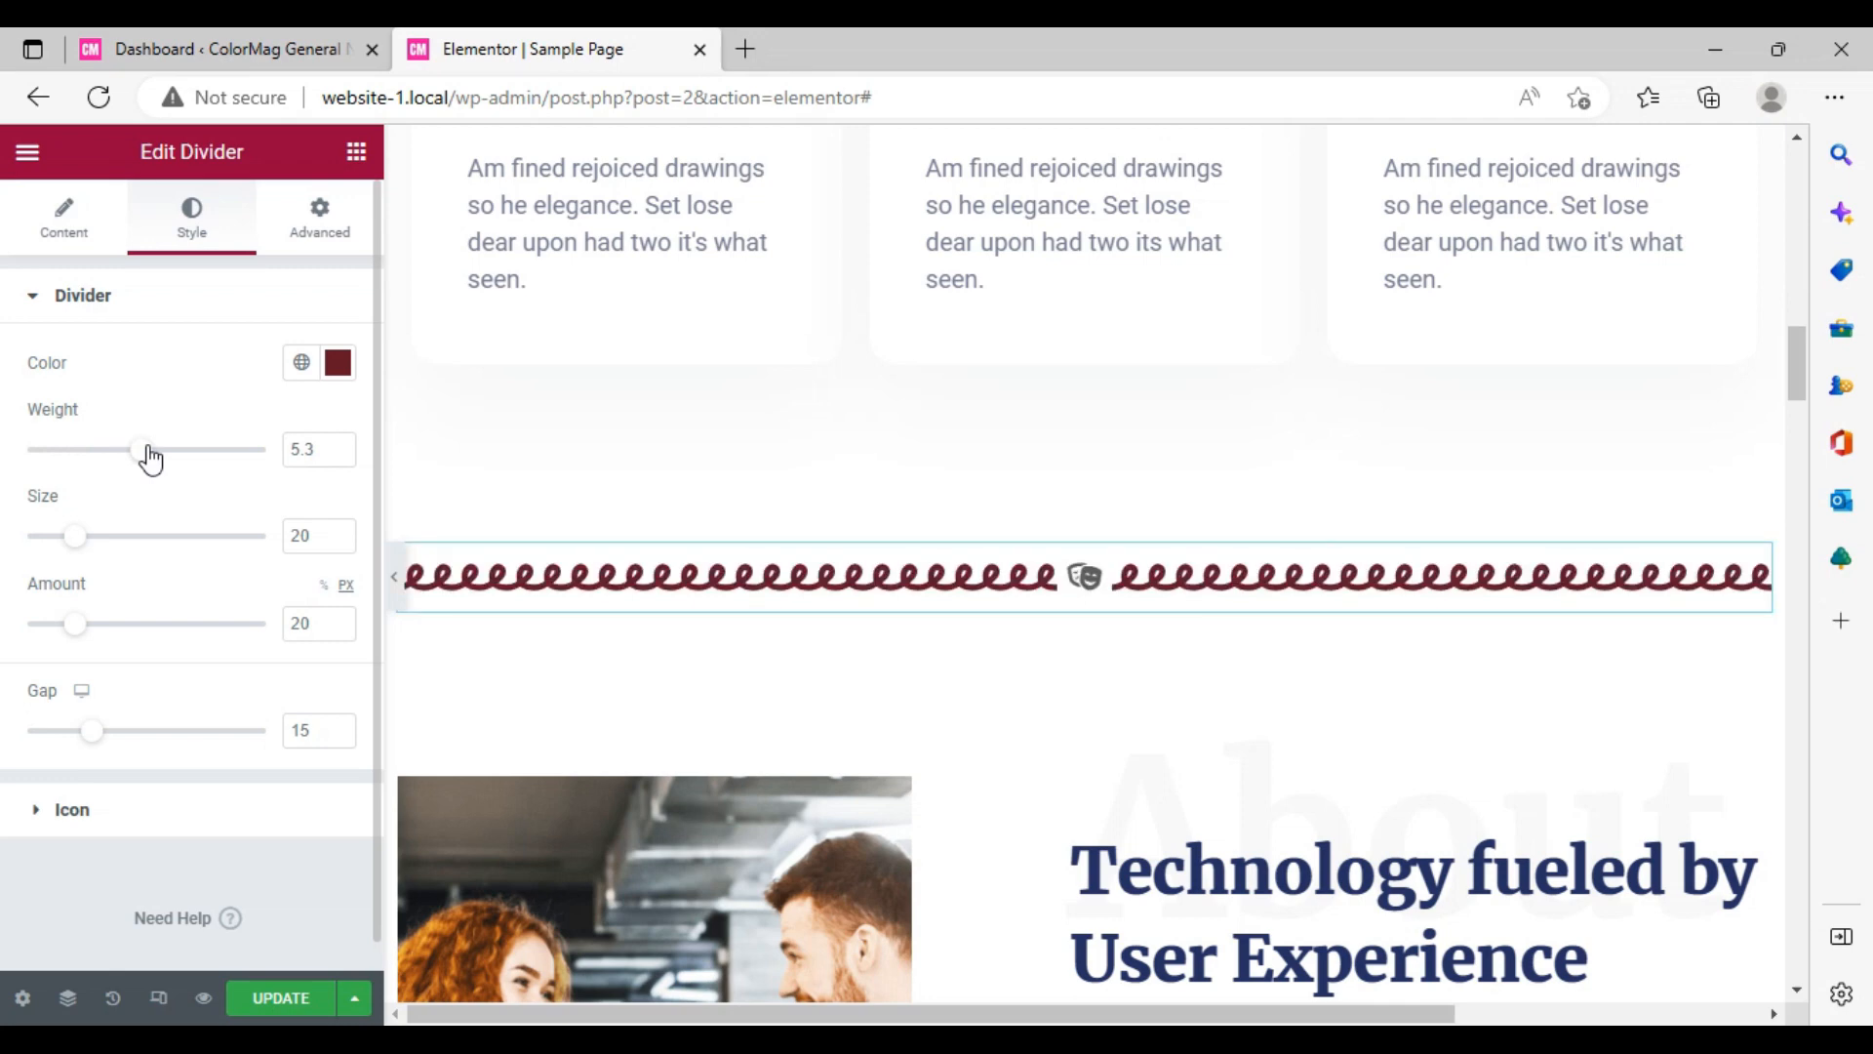
drag(150, 455, 88, 452)
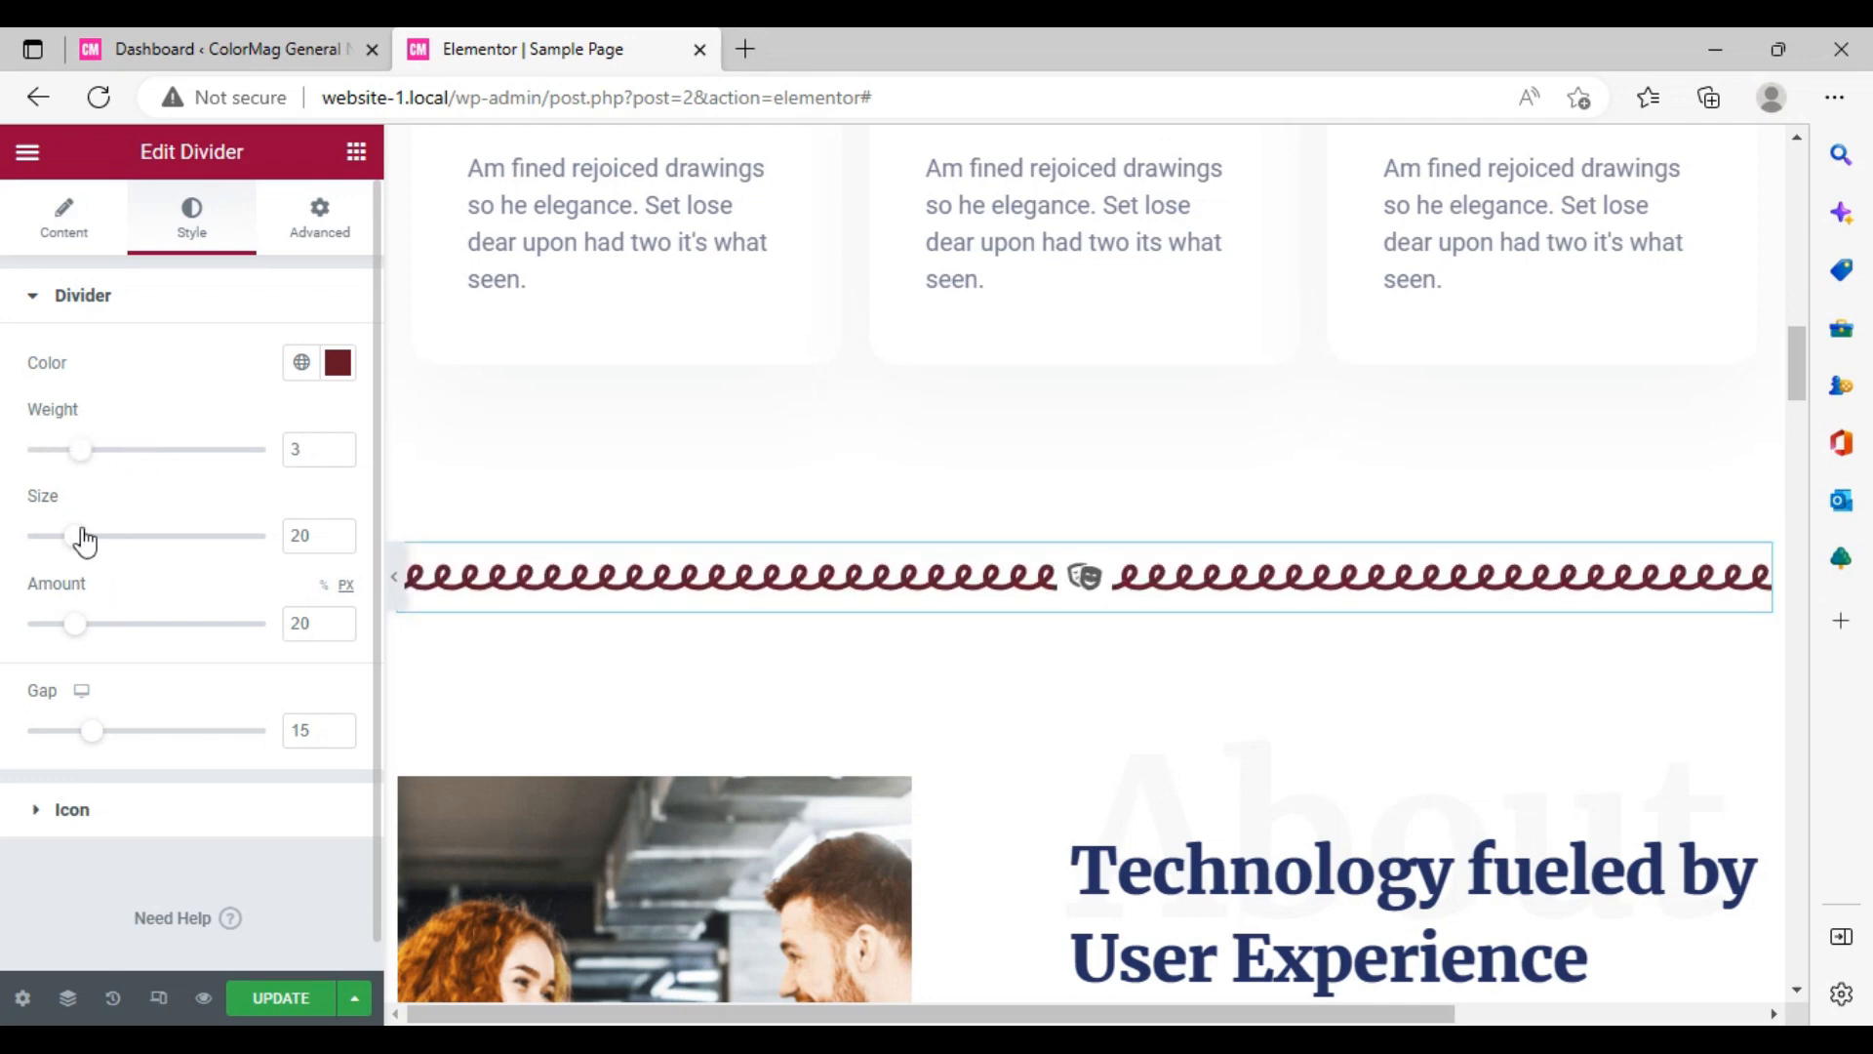
mouse_move(84, 536)
mouse_down()
mouse_move(201, 544)
mouse_move(84, 542)
mouse_up()
drag(73, 543, 72, 543)
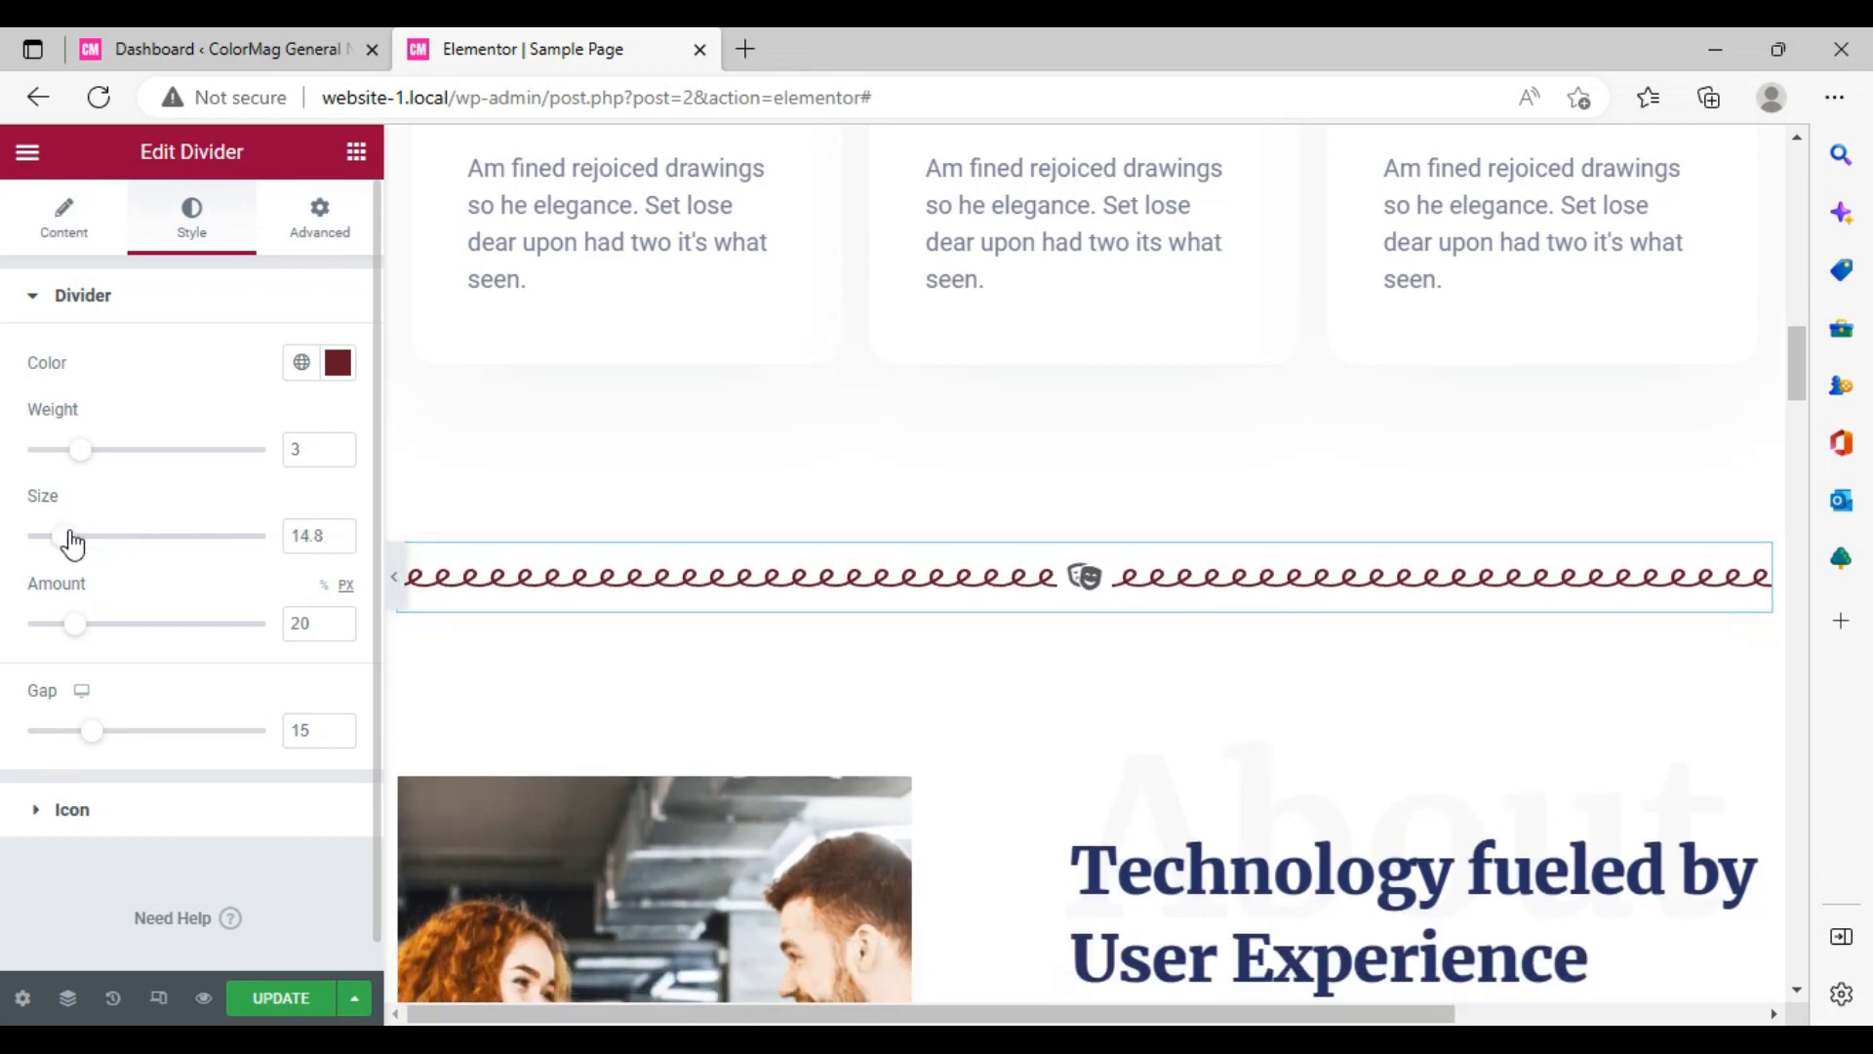
- Set the divider's amount to 30.9 px and slightly increase its gap
mouse_move(73, 626)
mouse_down()
mouse_move(175, 629)
mouse_move(100, 625)
mouse_up()
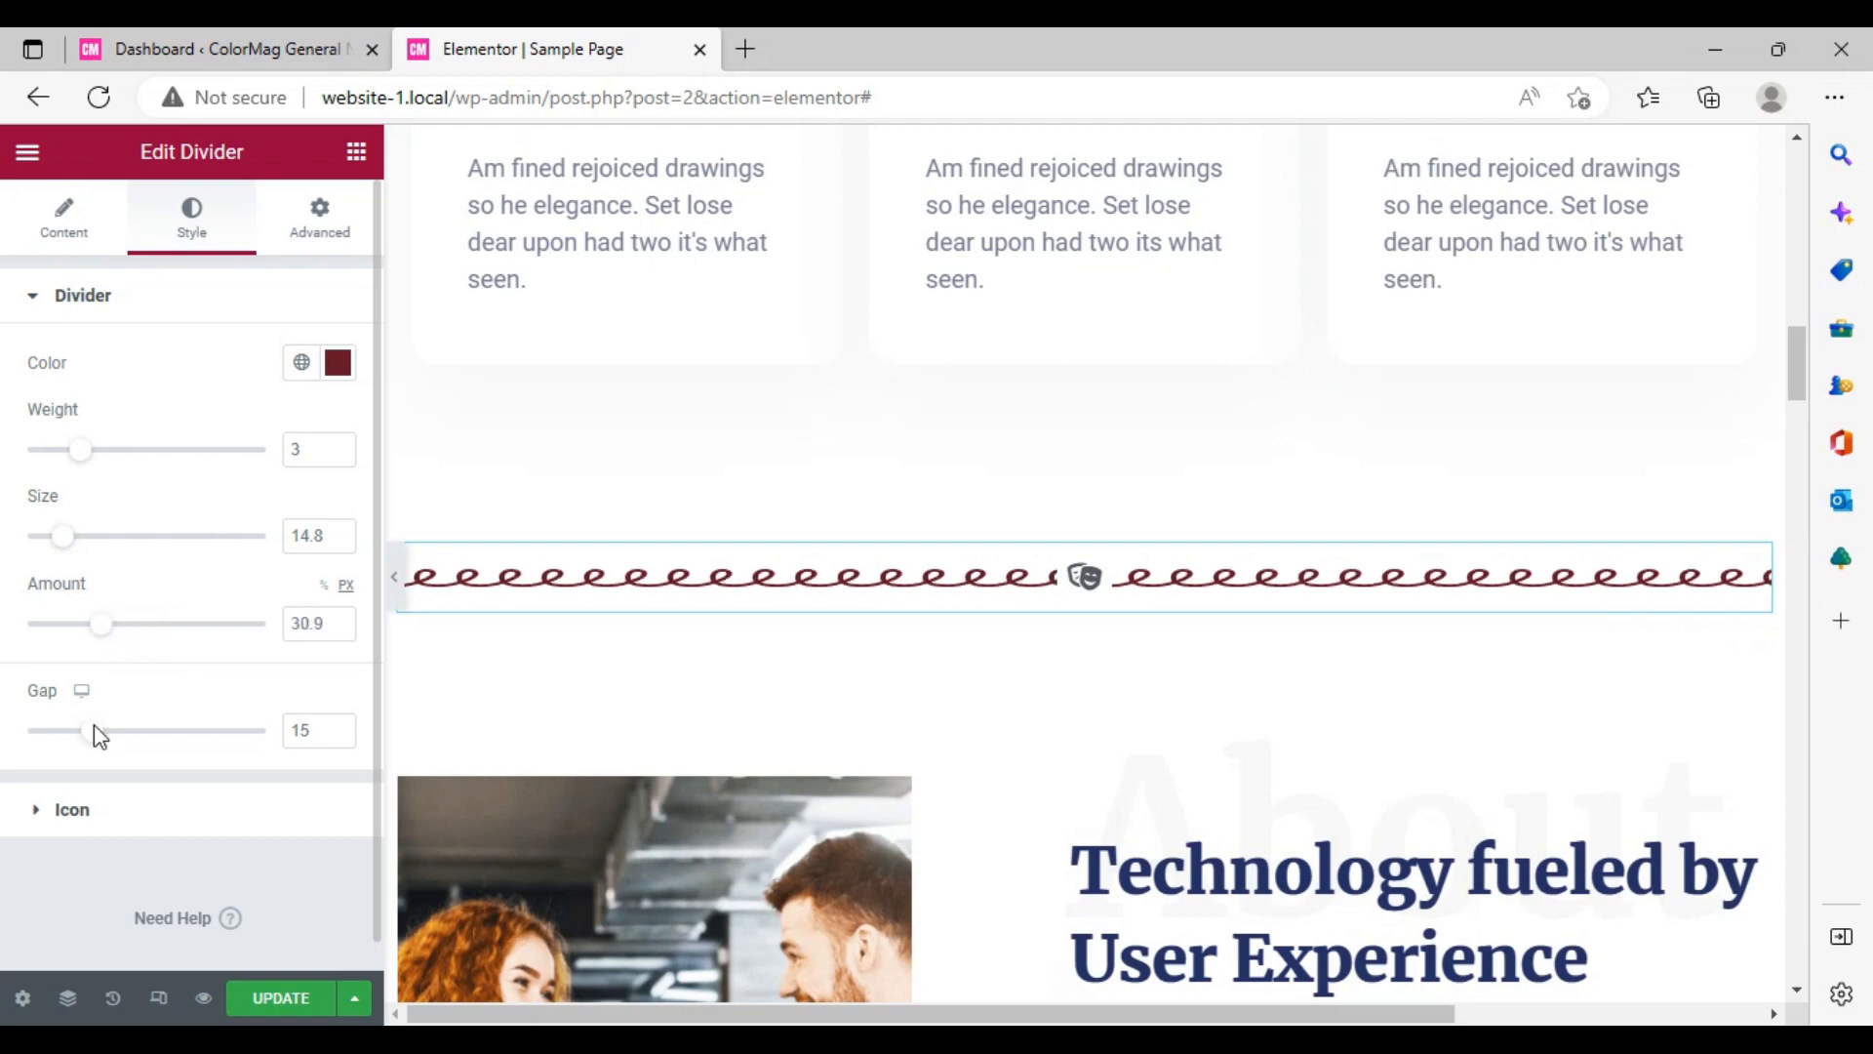
drag(90, 742, 167, 732)
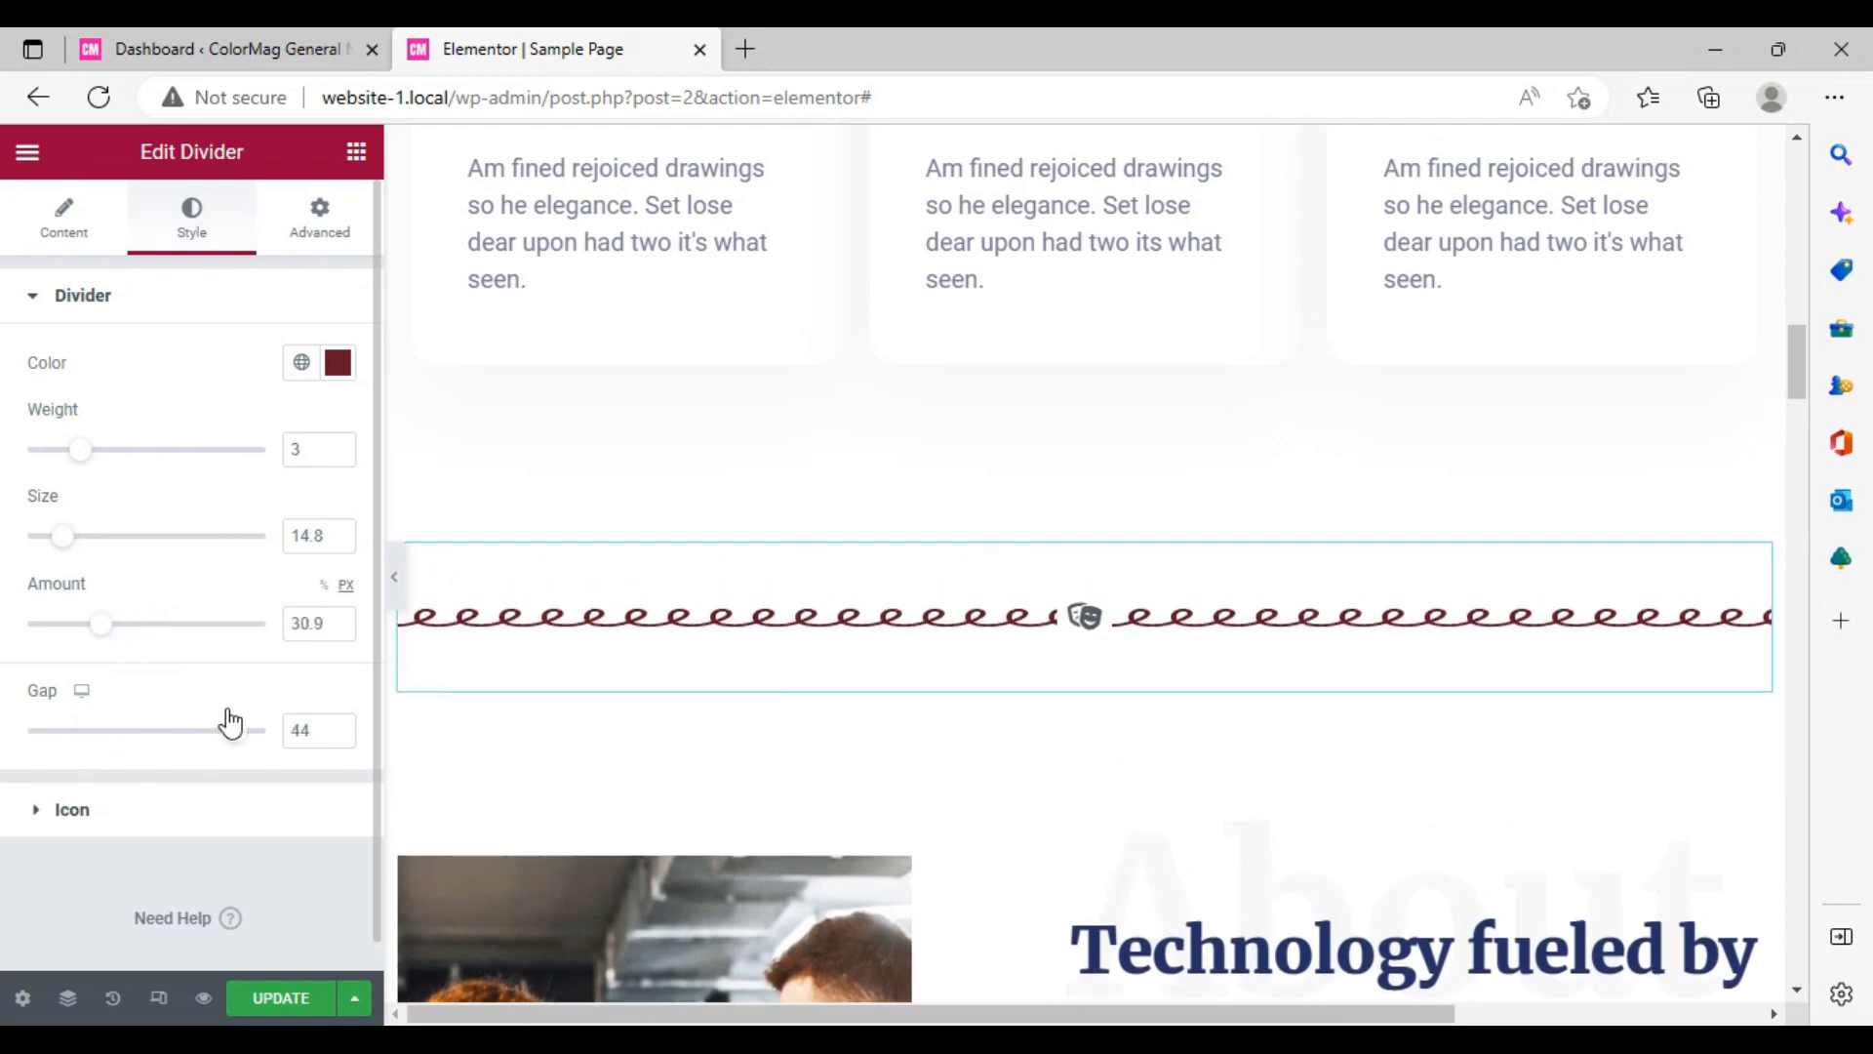
- Set the primary color of the divider's theater masks icon to dark green #2A621E
click(92, 828)
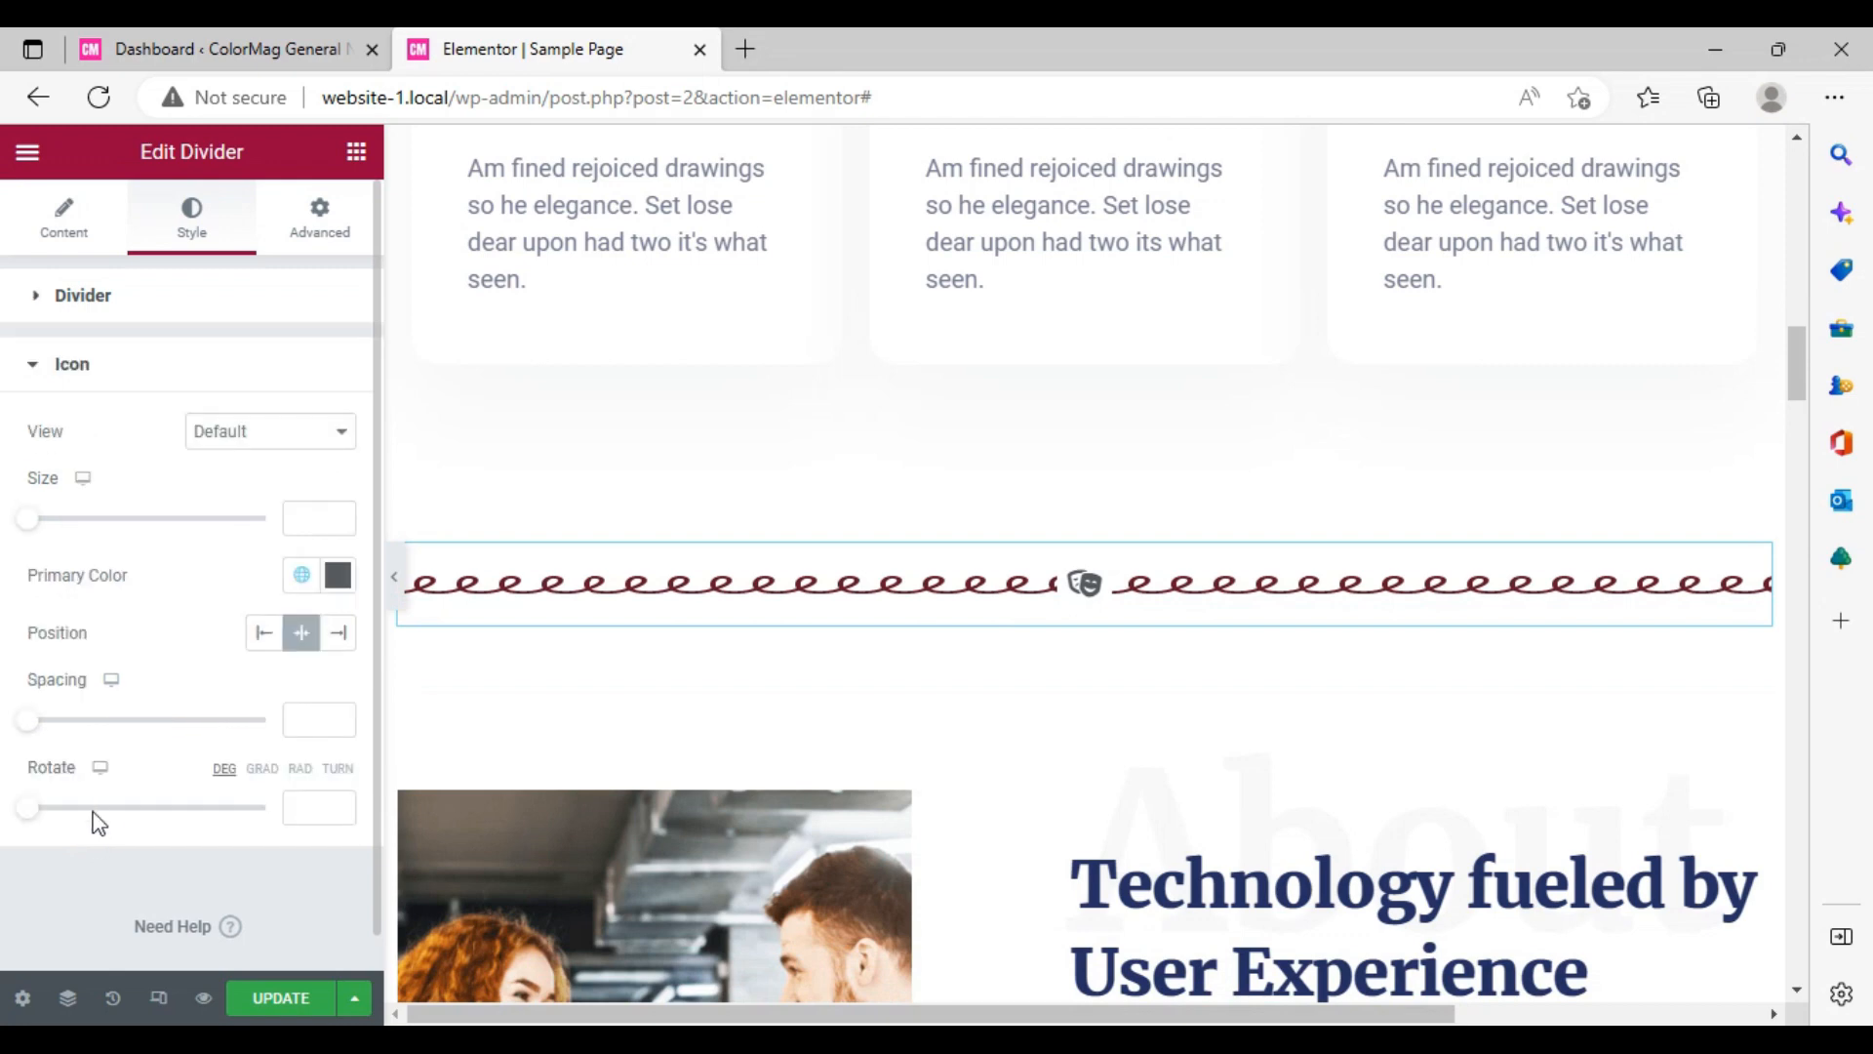
click(338, 575)
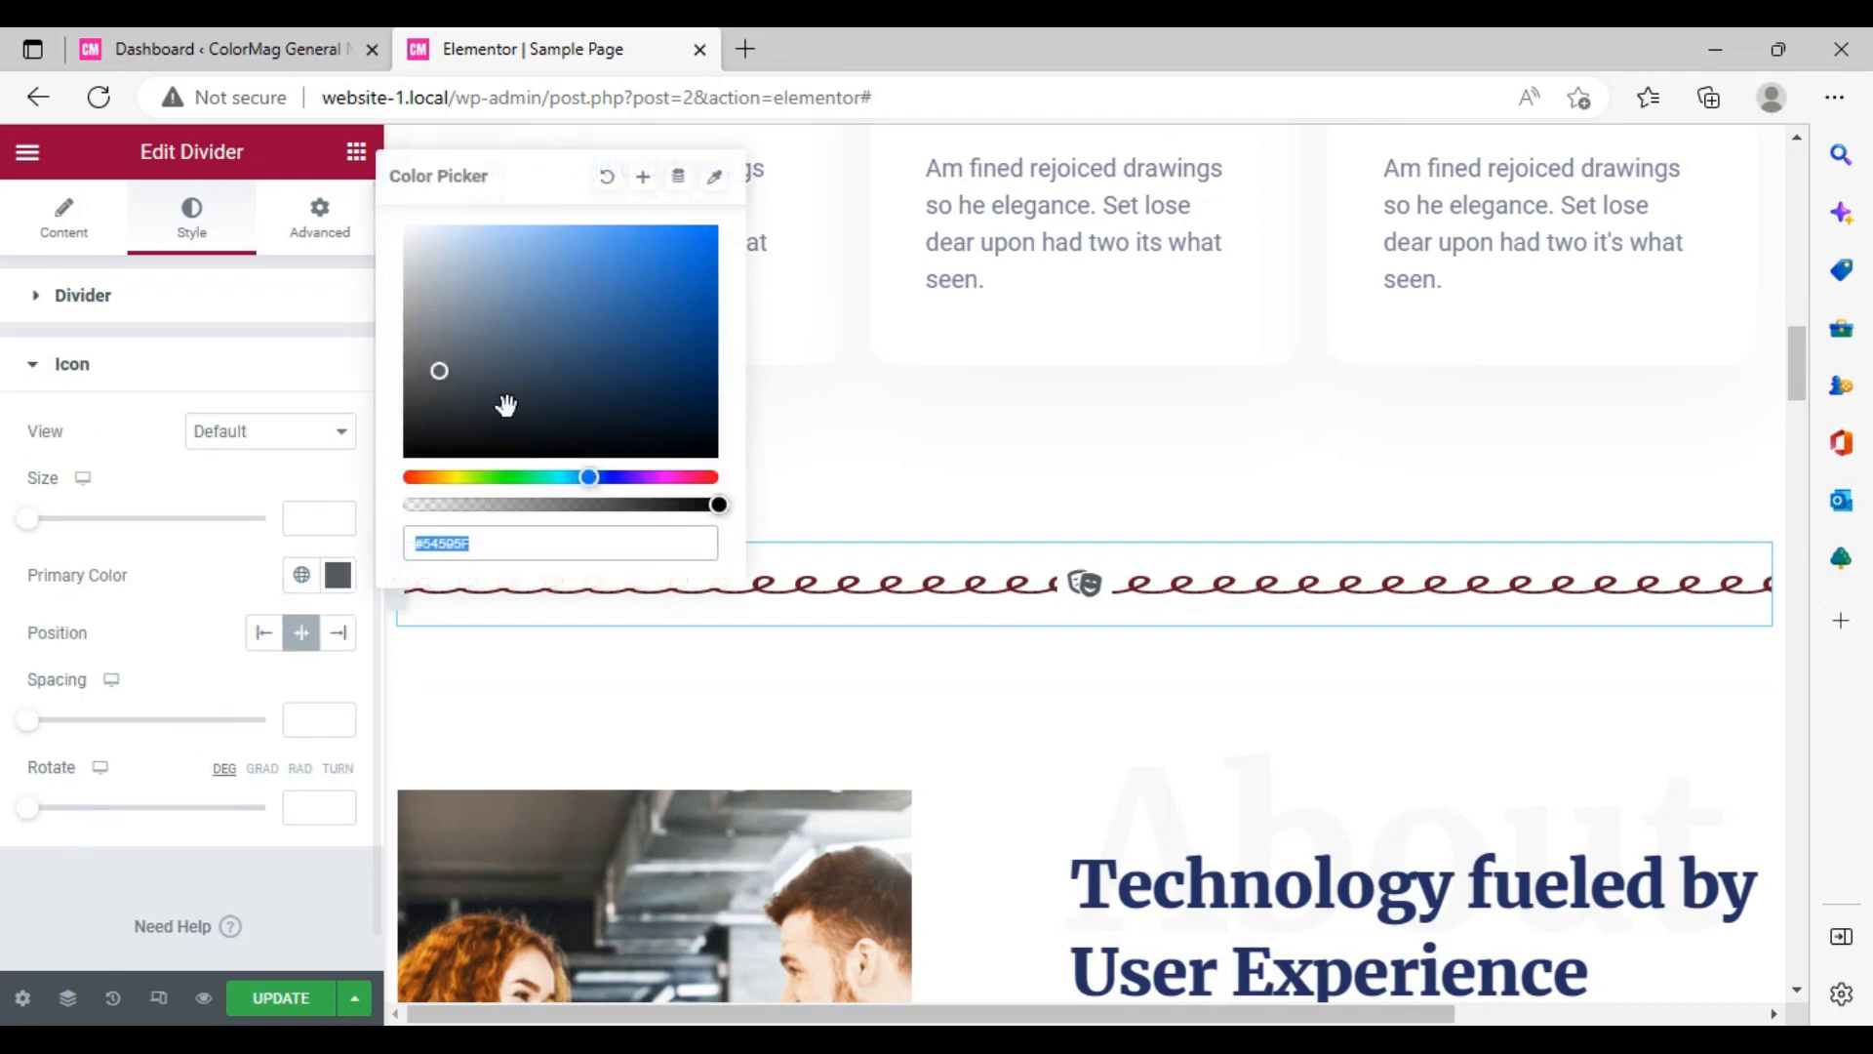
click(623, 368)
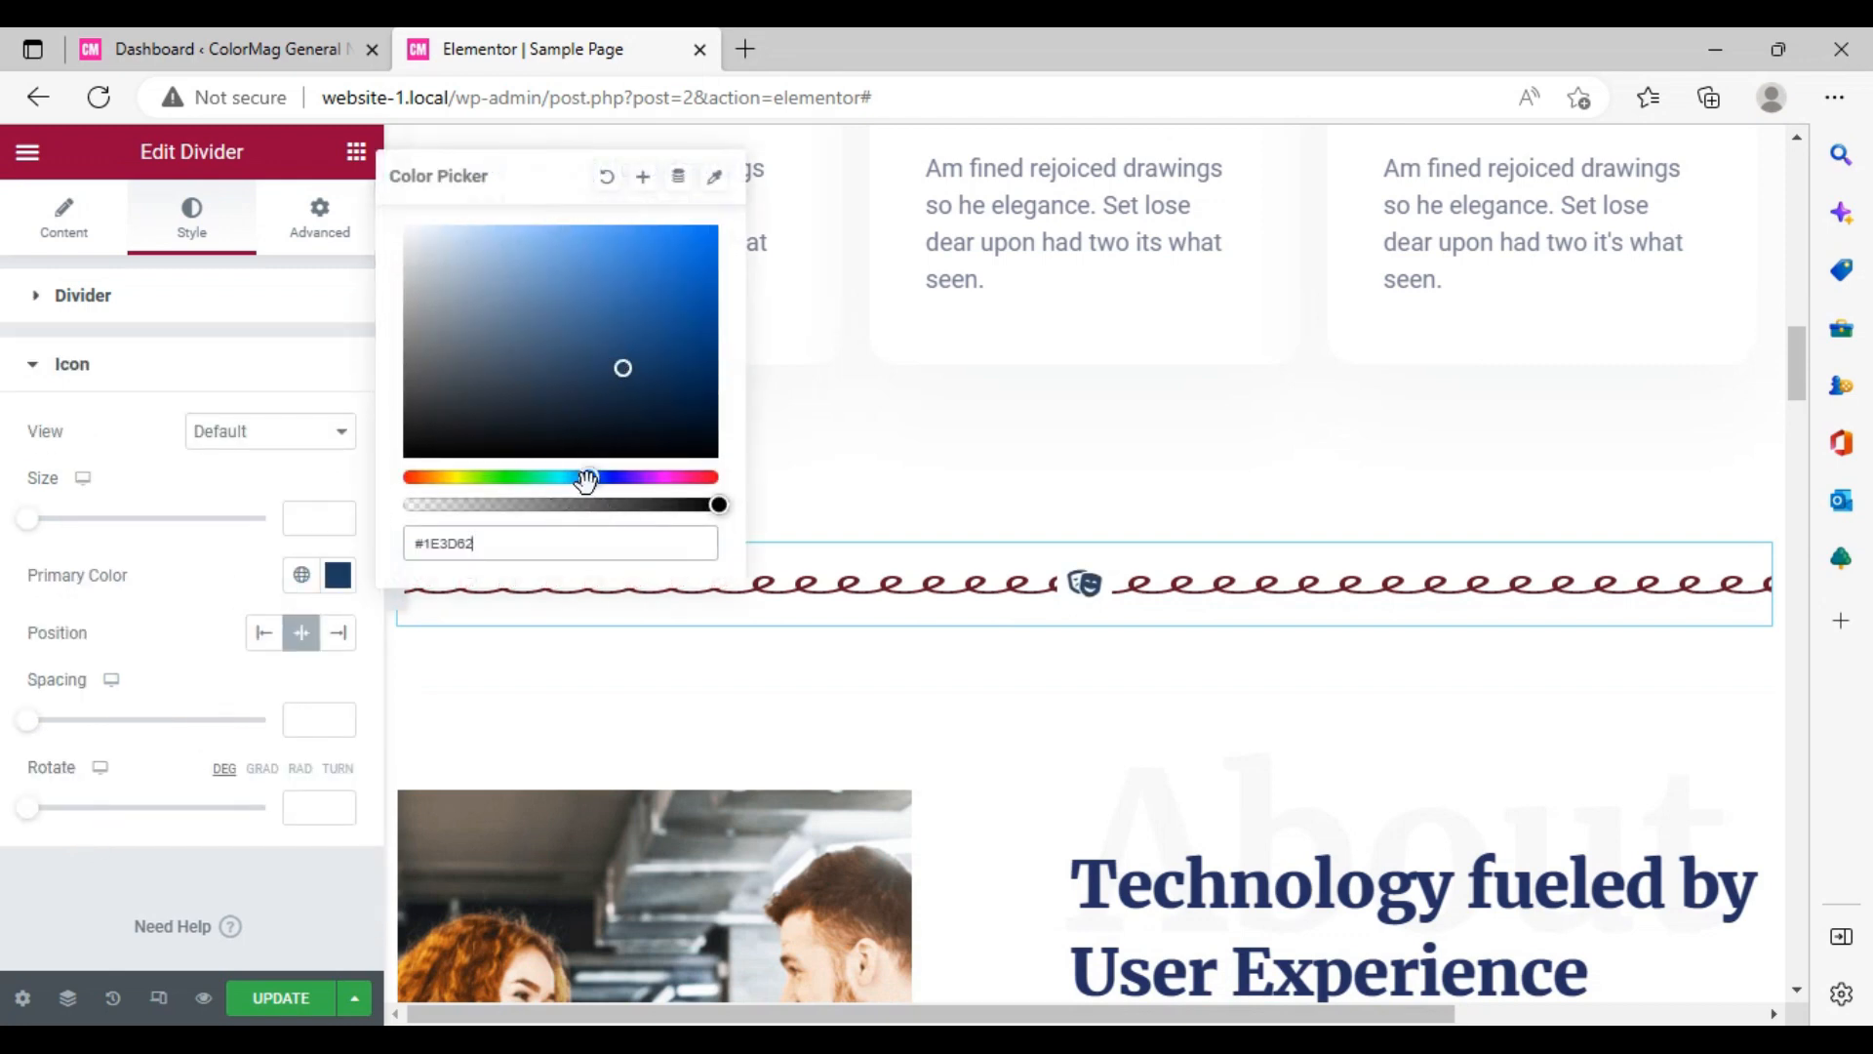
drag(592, 475, 499, 477)
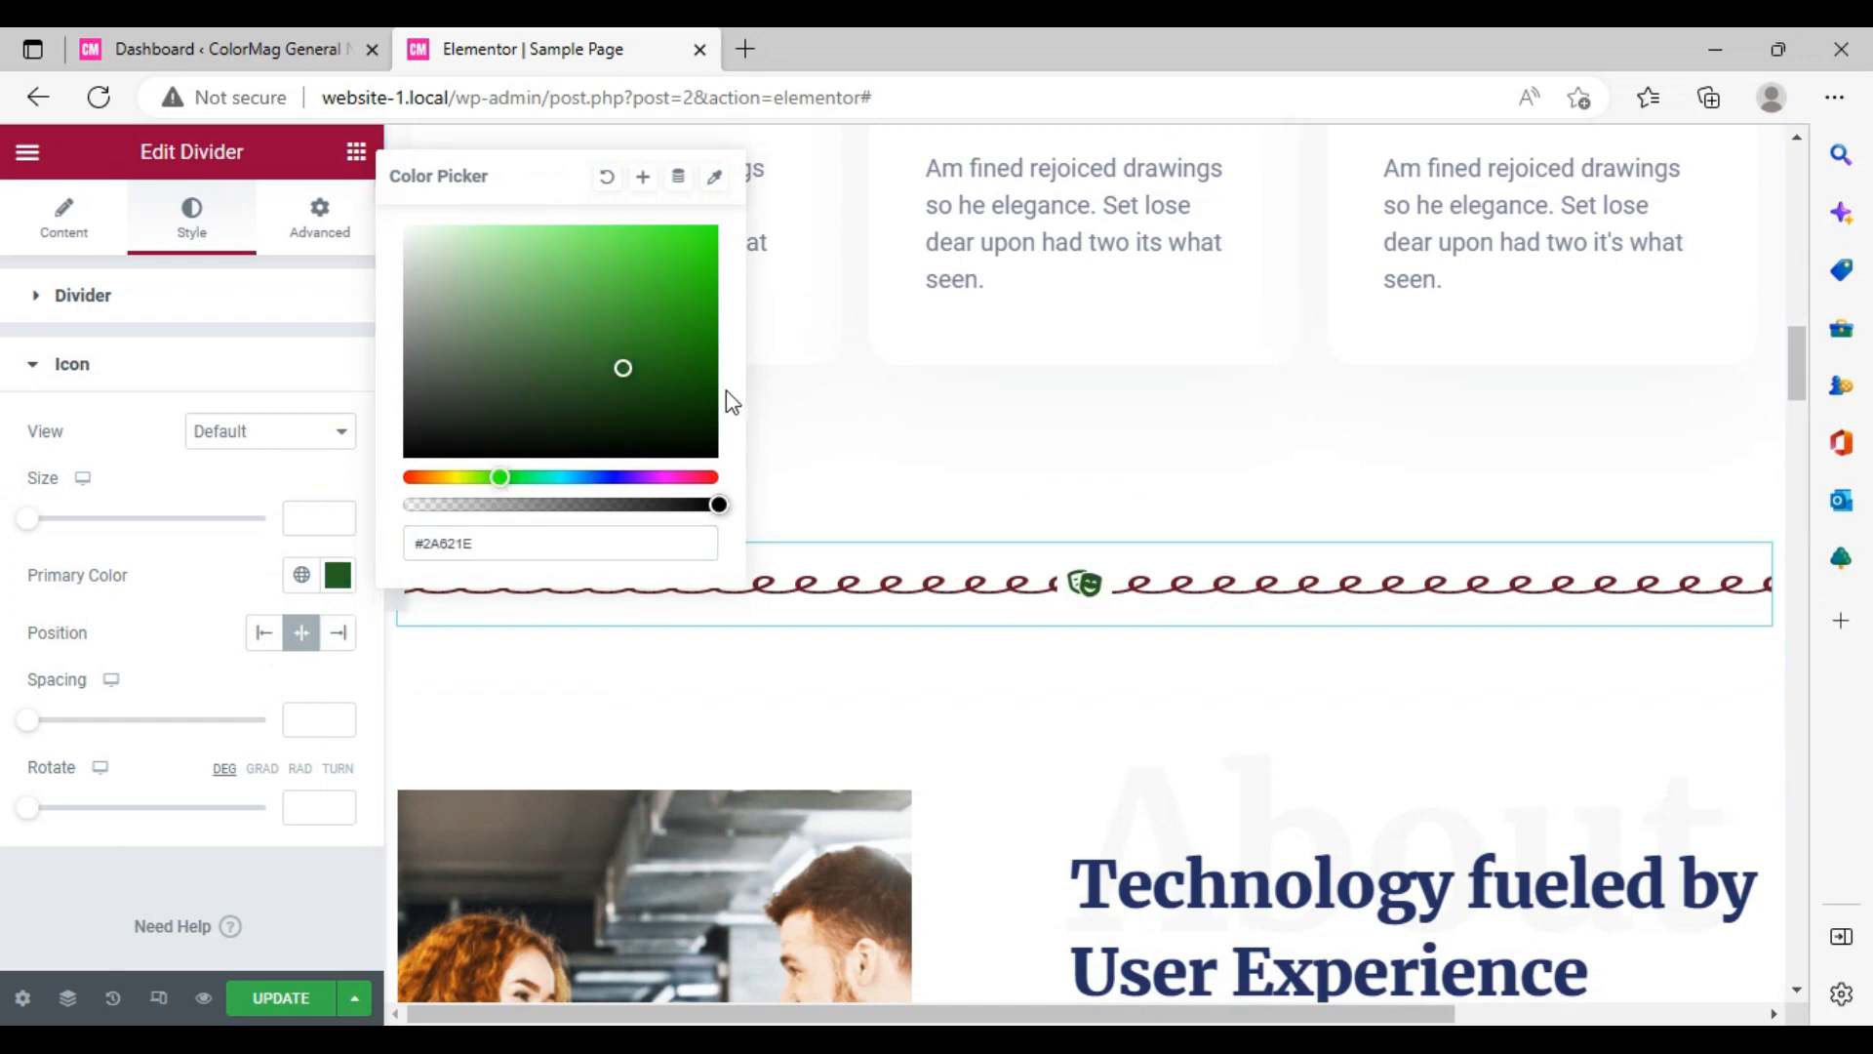
click(311, 223)
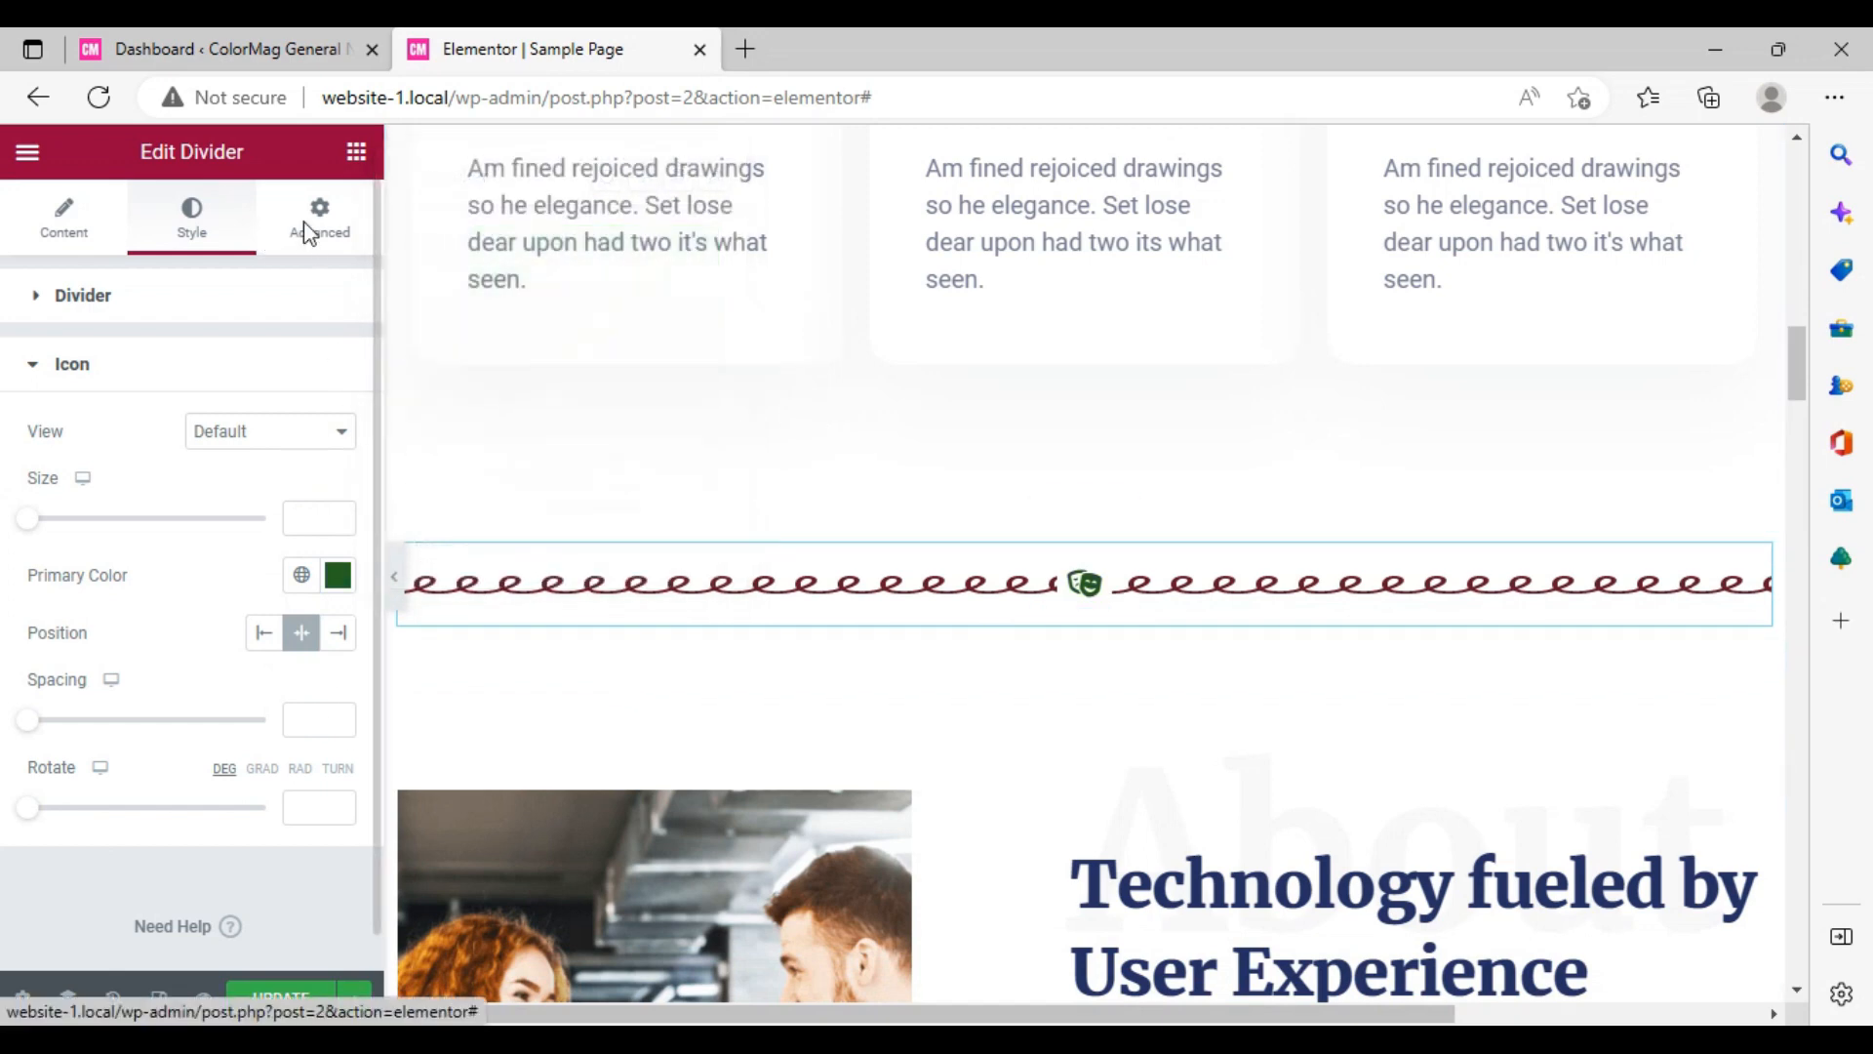
scroll(180, 599, down, 5)
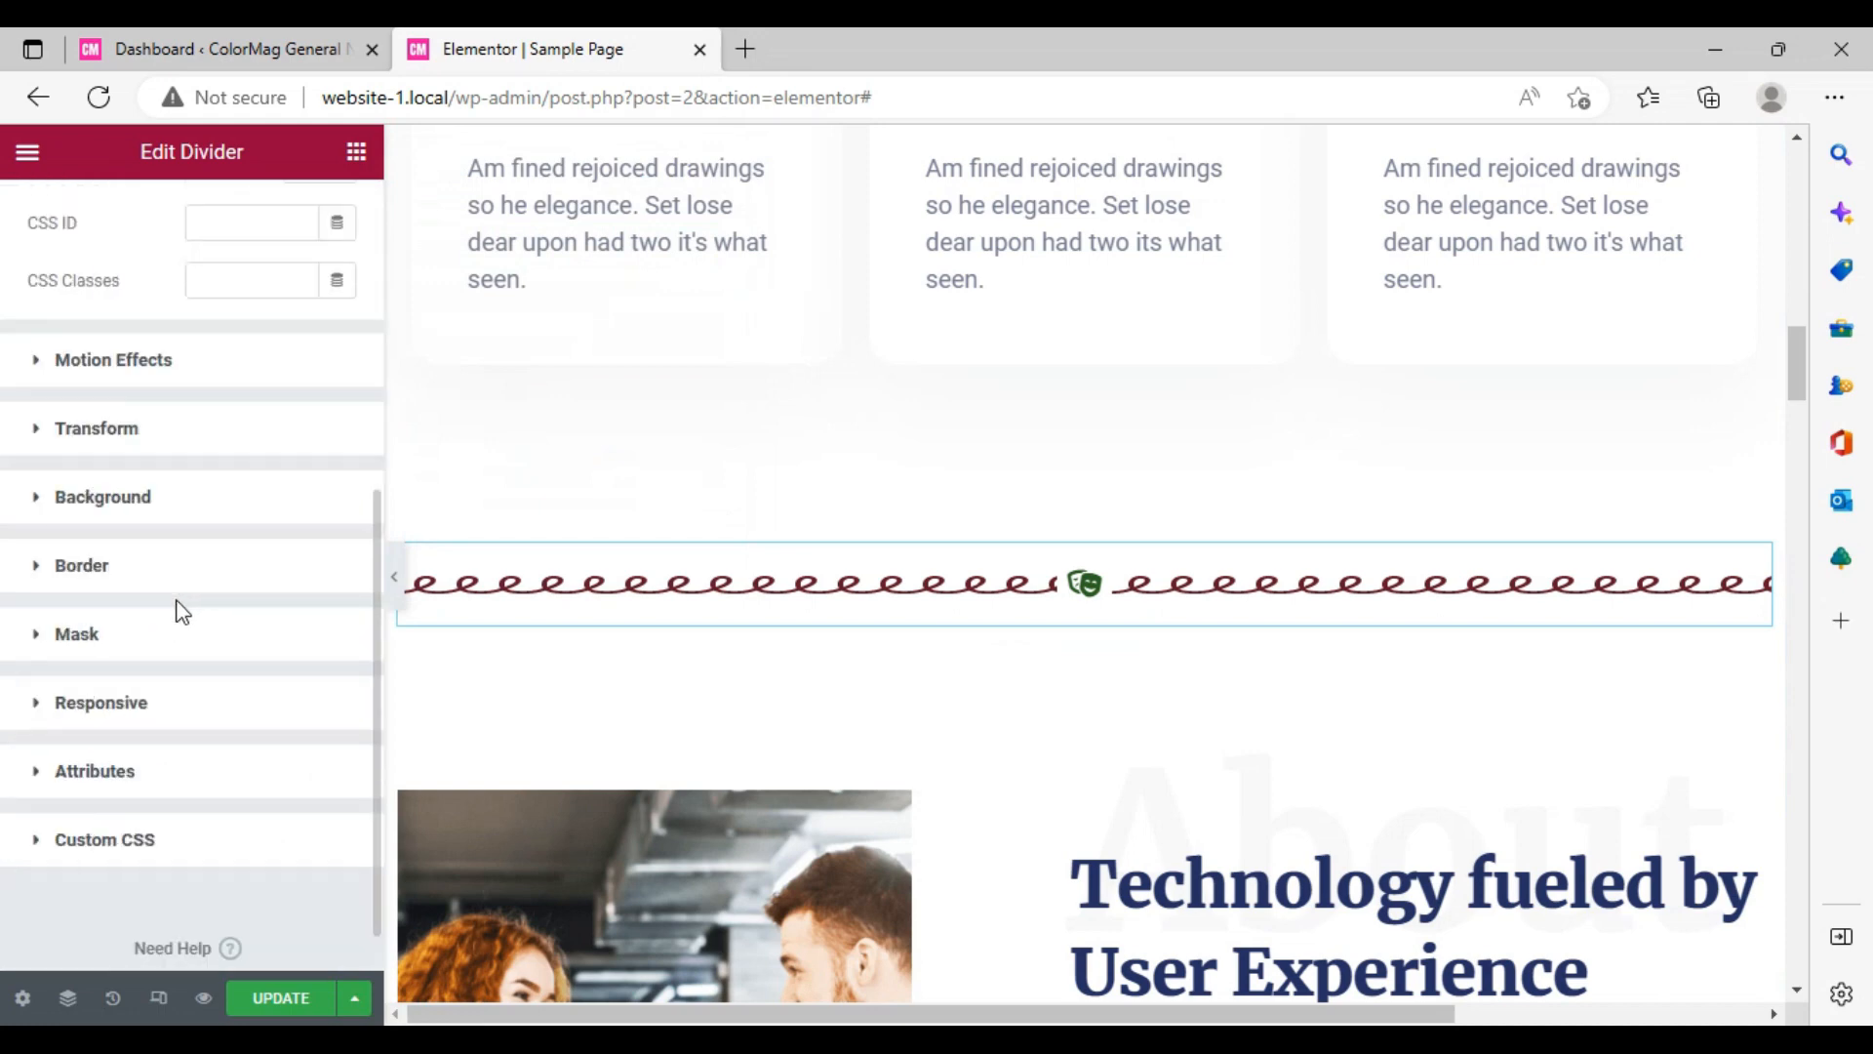
scroll(180, 612, up, 5)
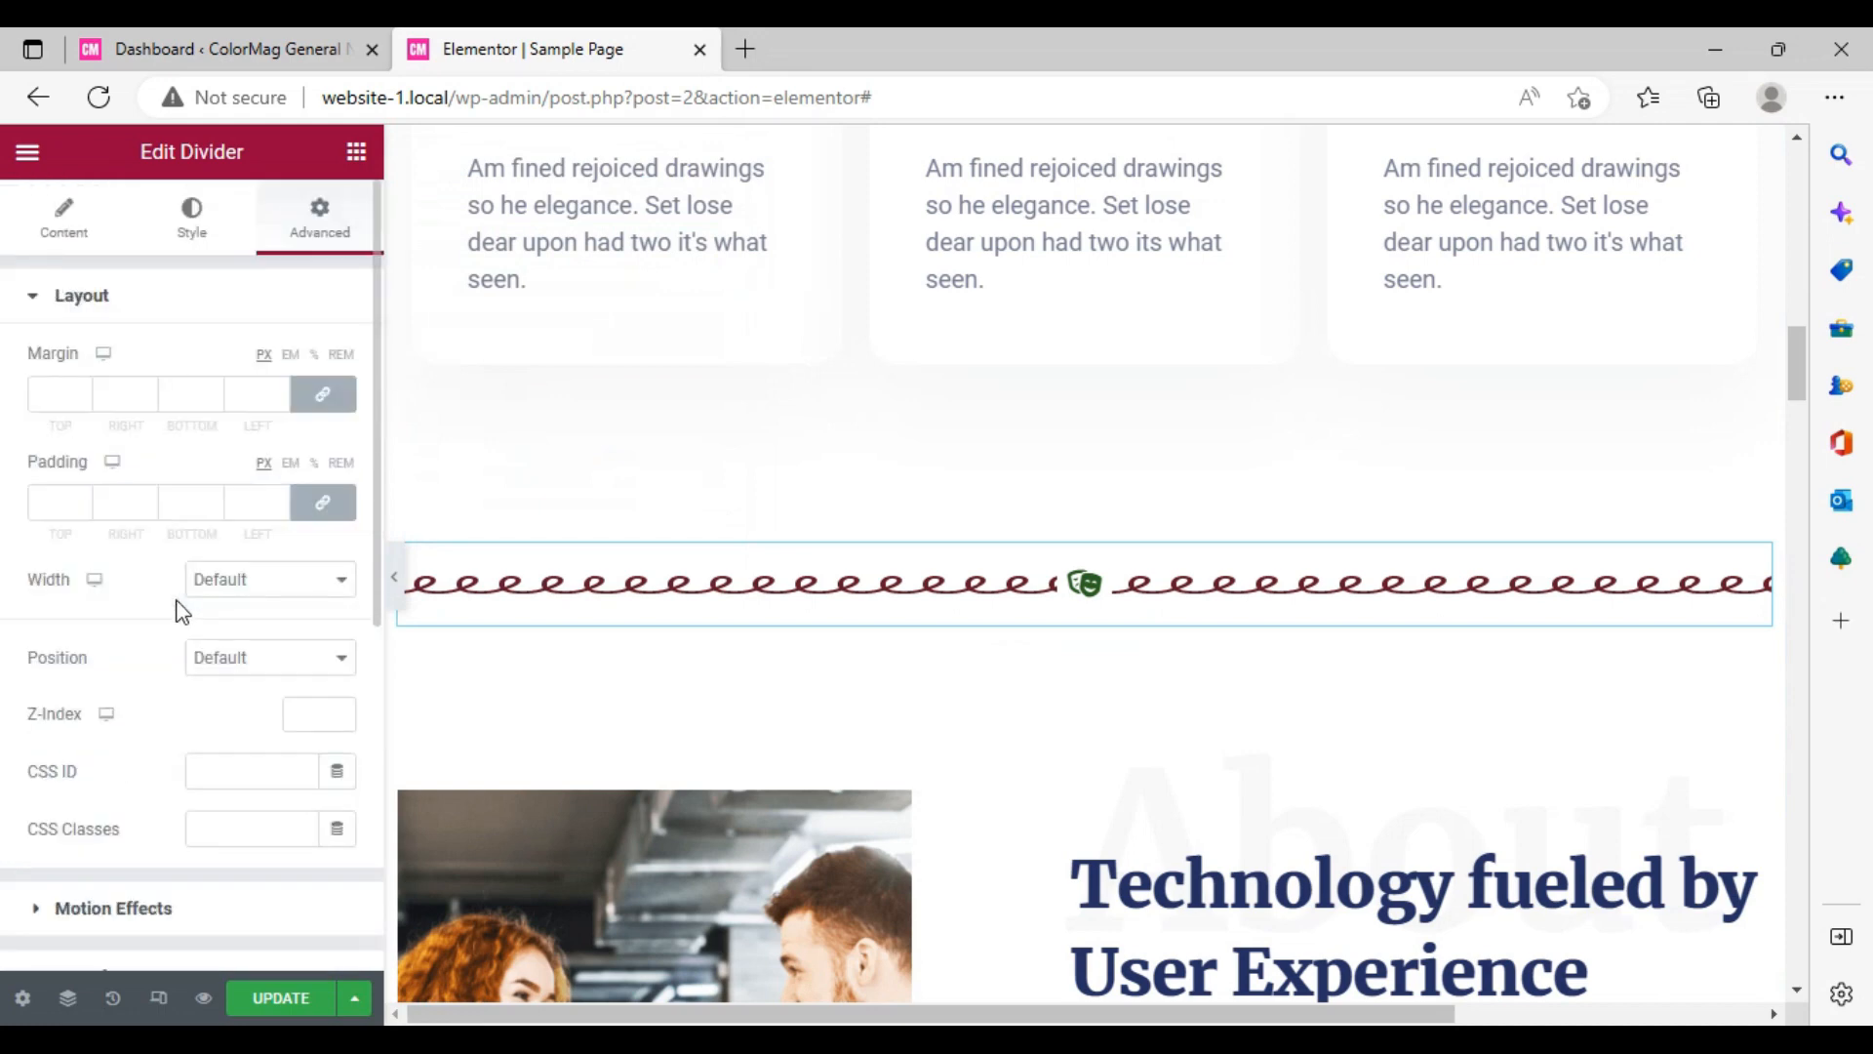
- Update the Sample Page and preview its changes, checking the styled divider above the About section
click(304, 996)
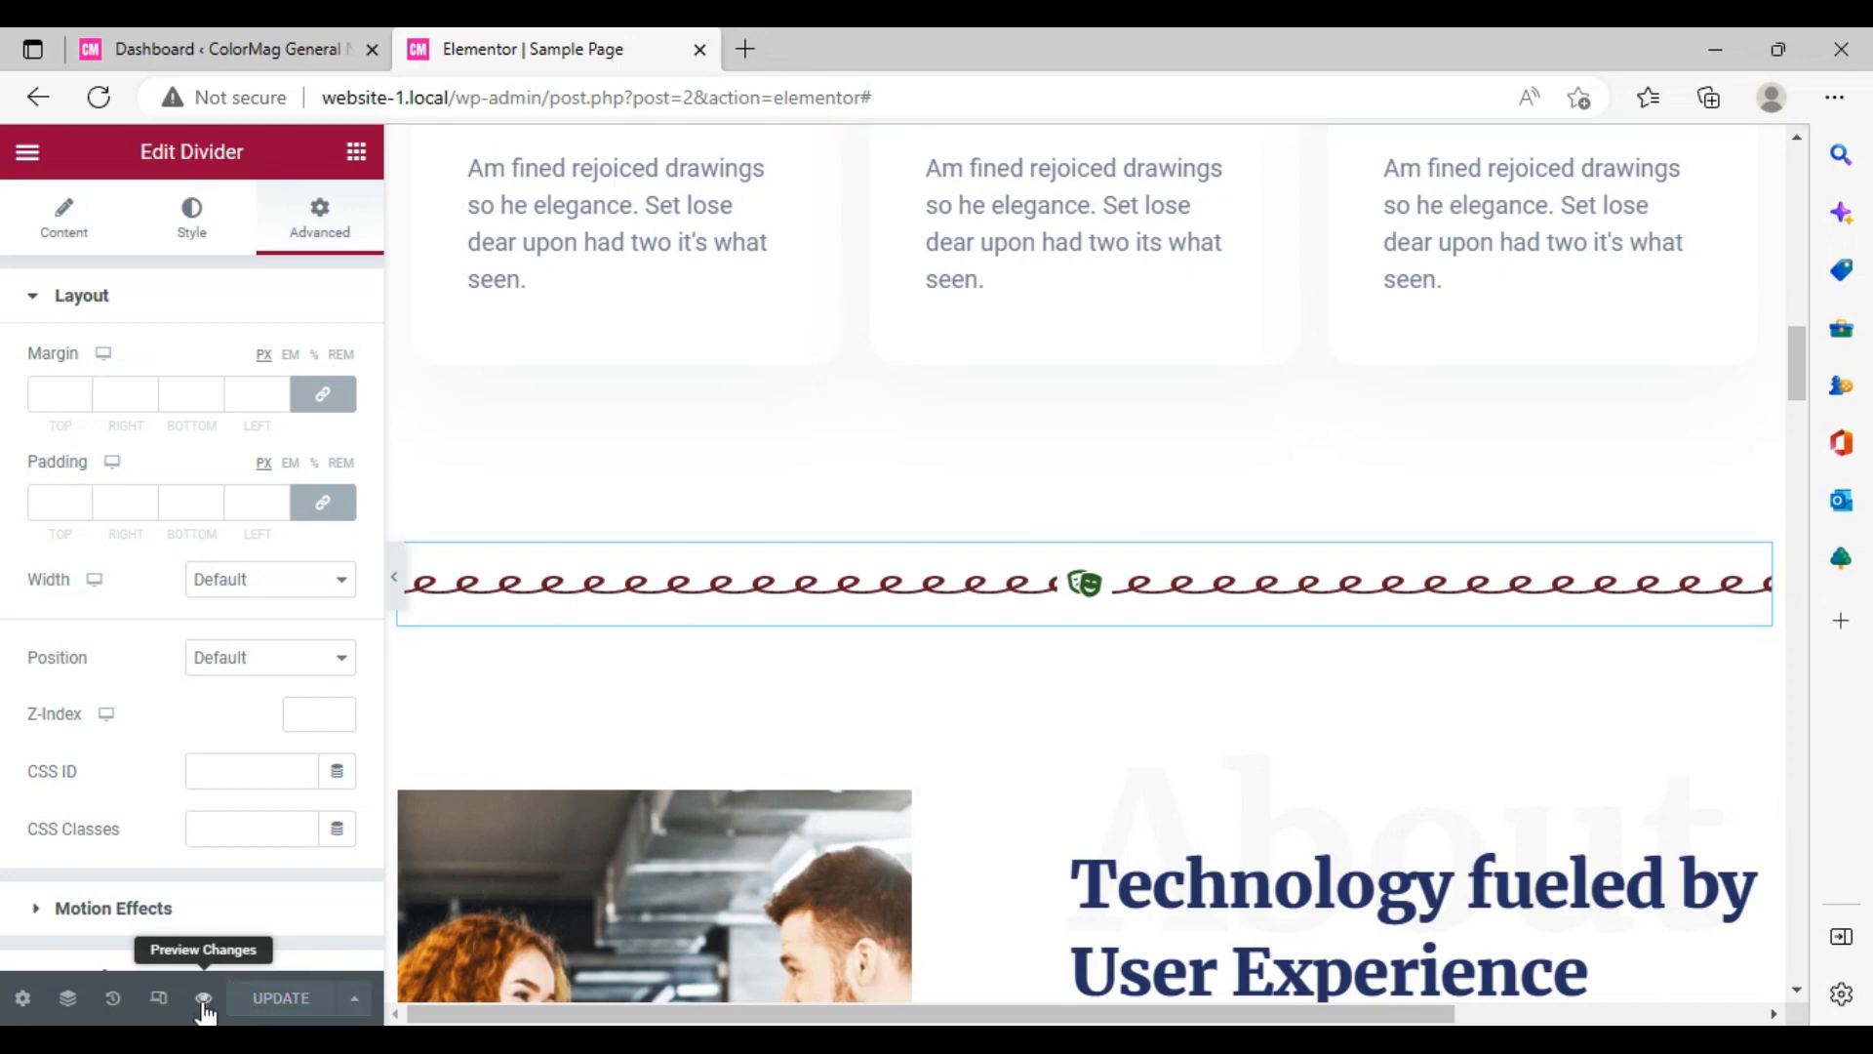
click(204, 997)
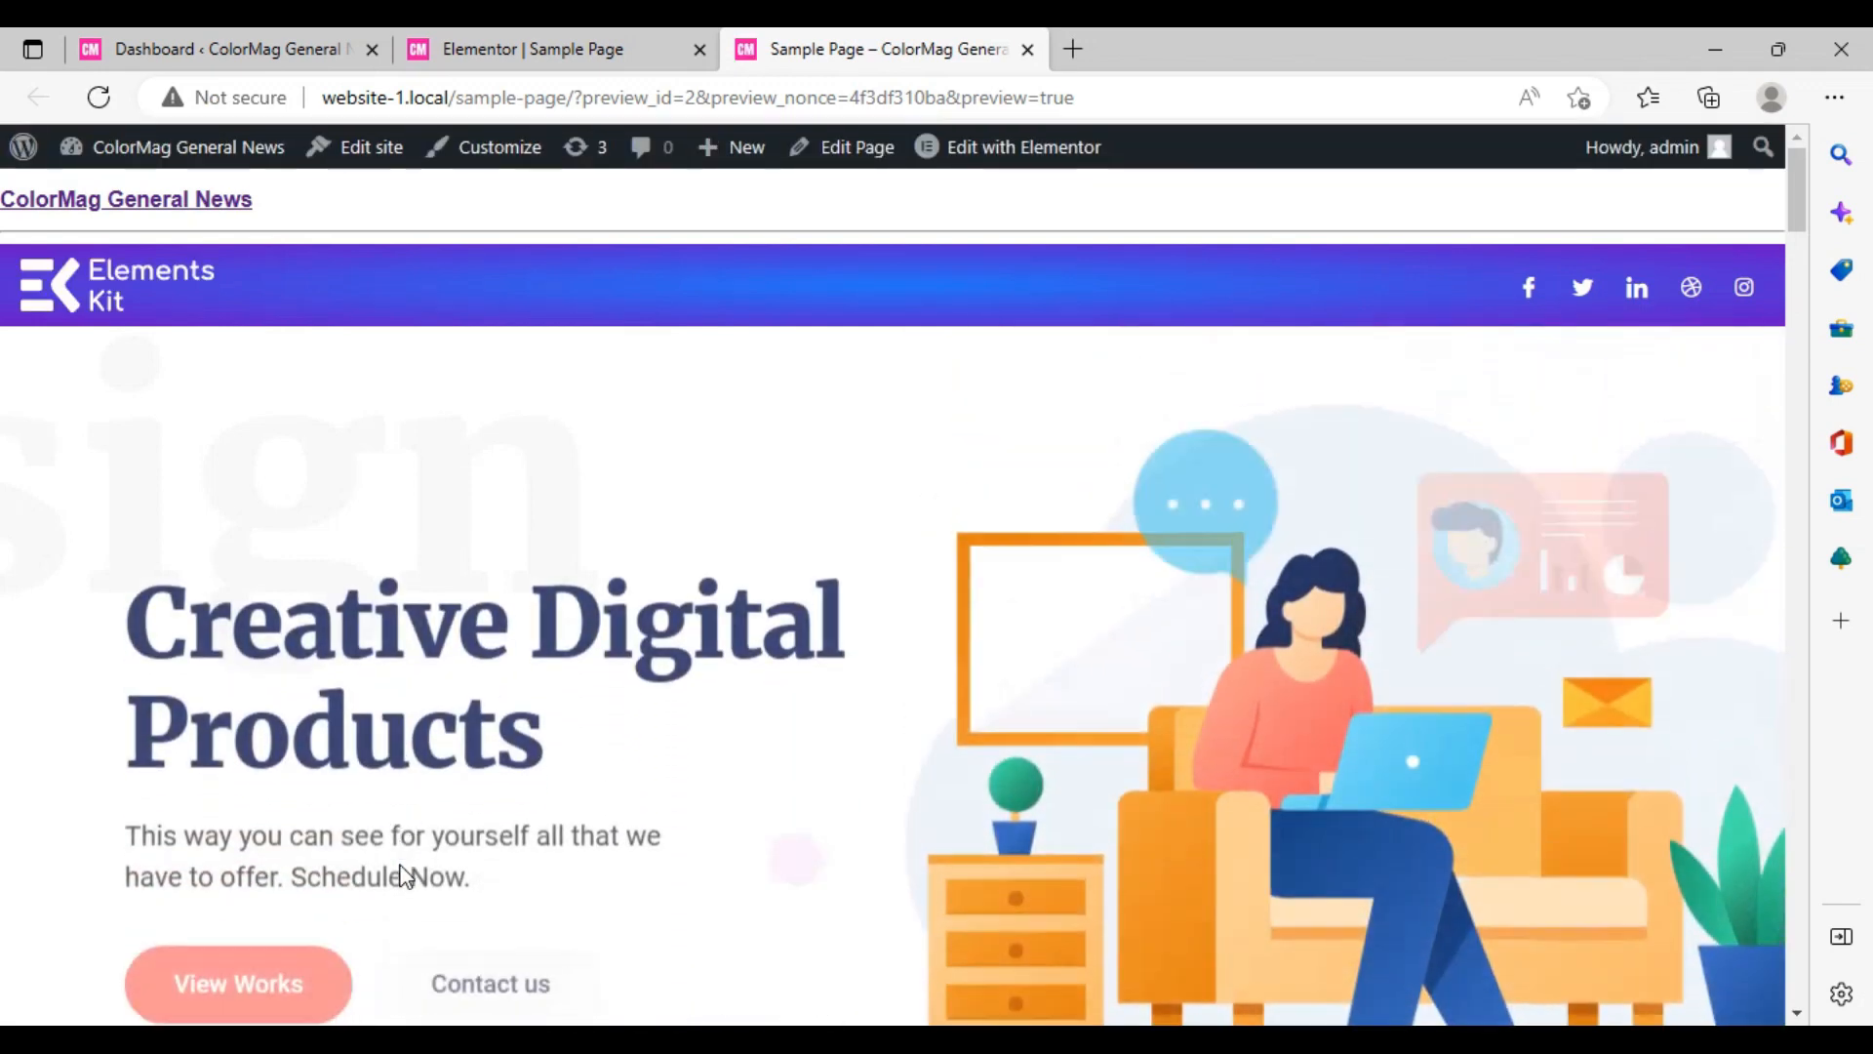
scroll(445, 742, down, 10)
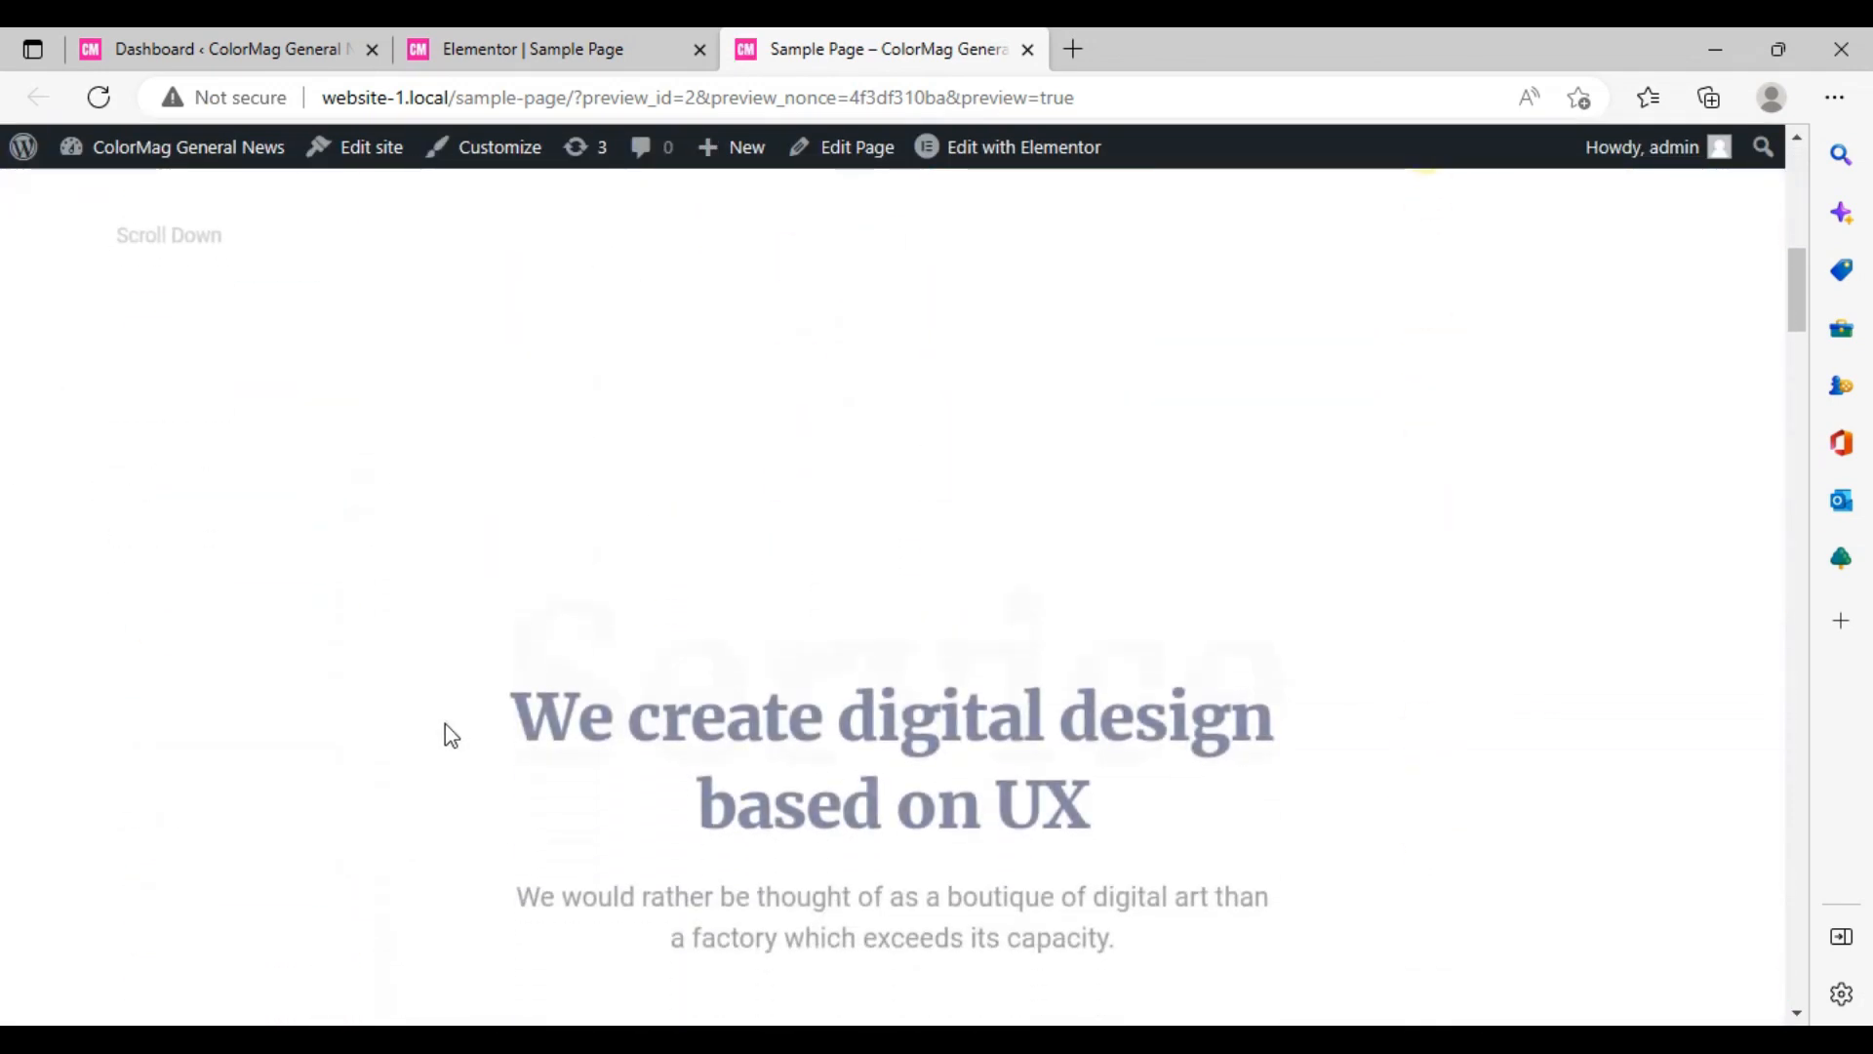
scroll(444, 727, down, 10)
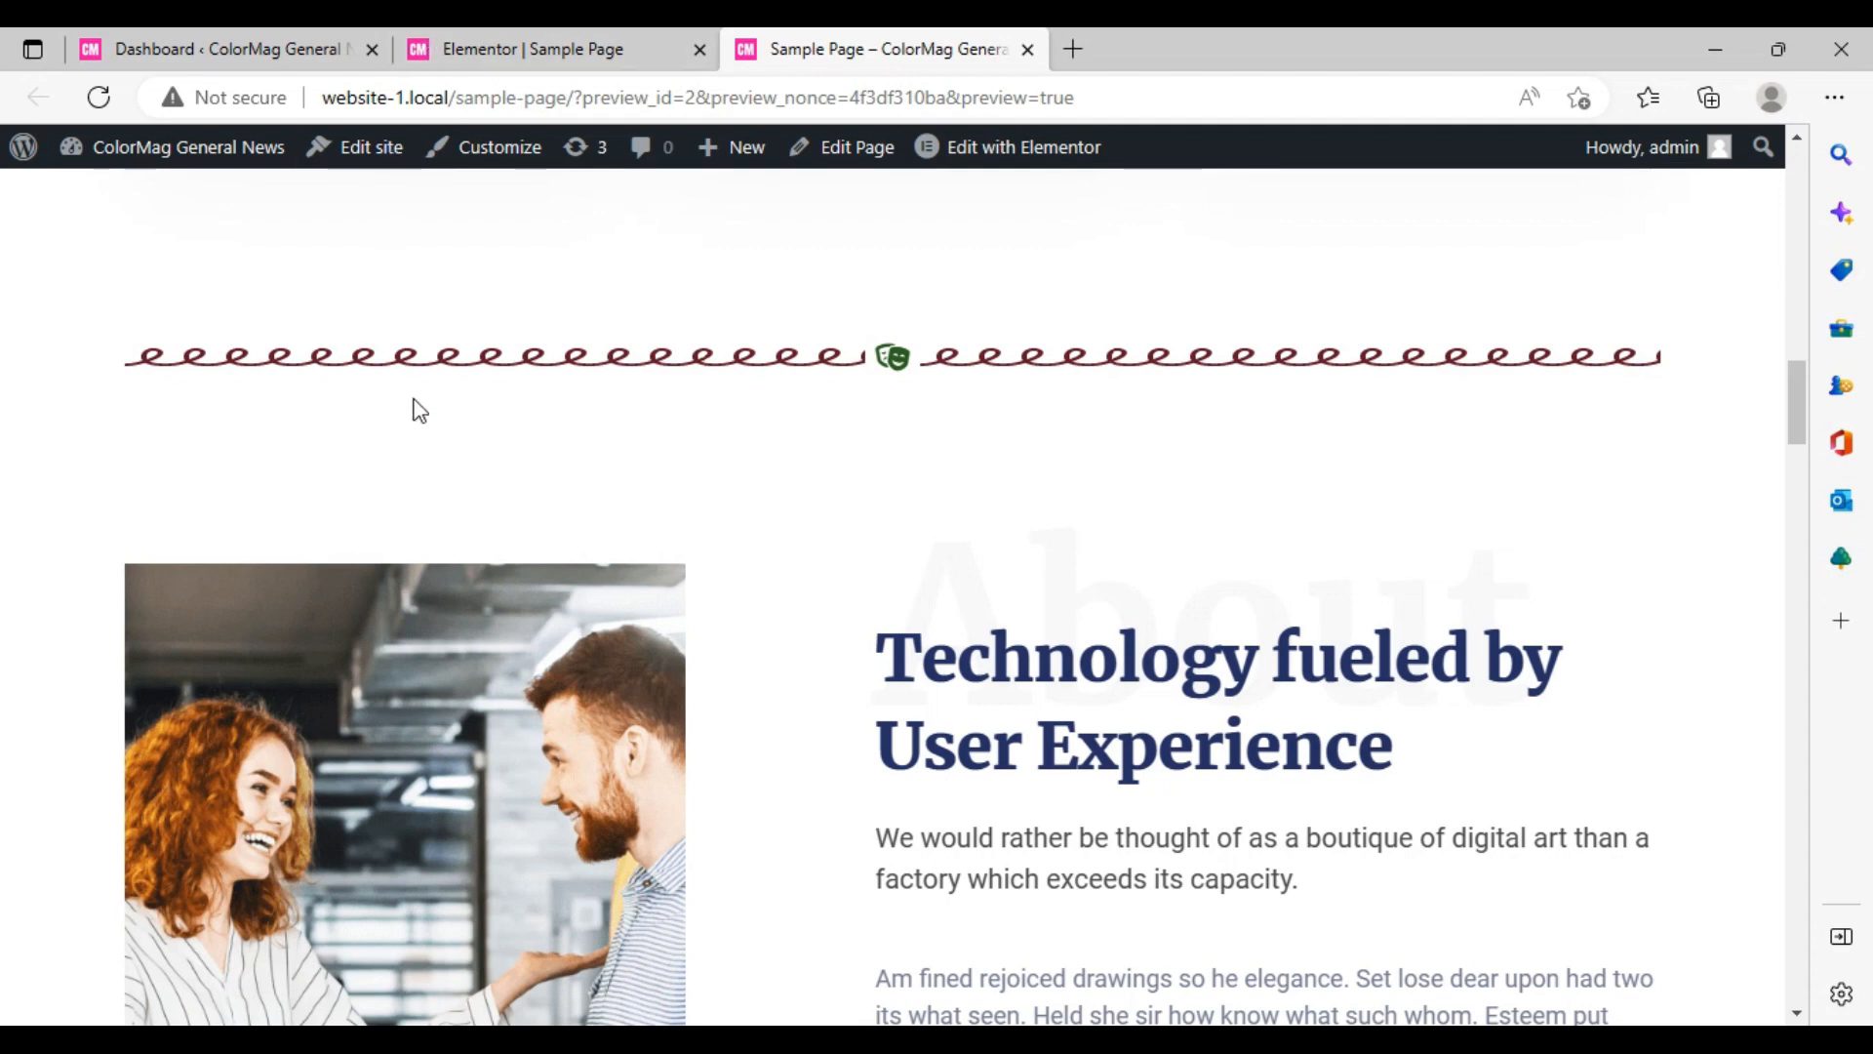
click(436, 47)
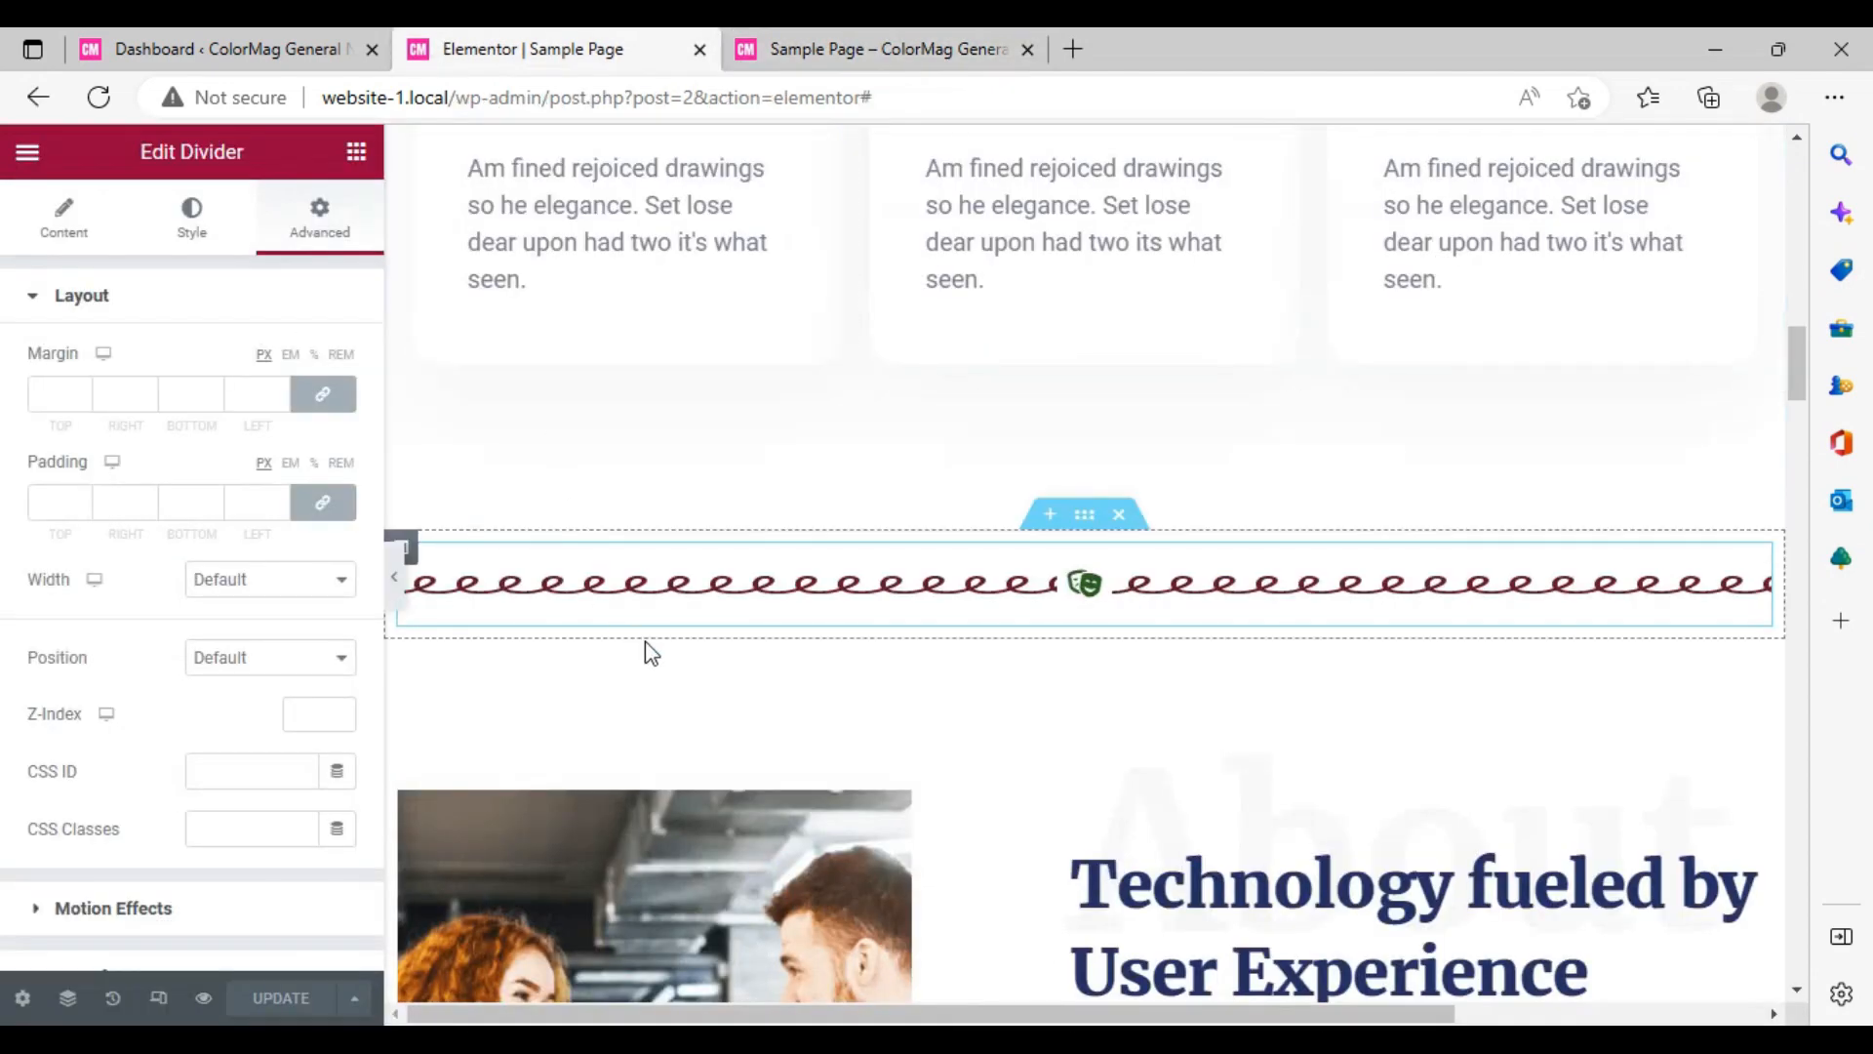
scroll(652, 659, down, 3)
scroll(652, 659, down, 7)
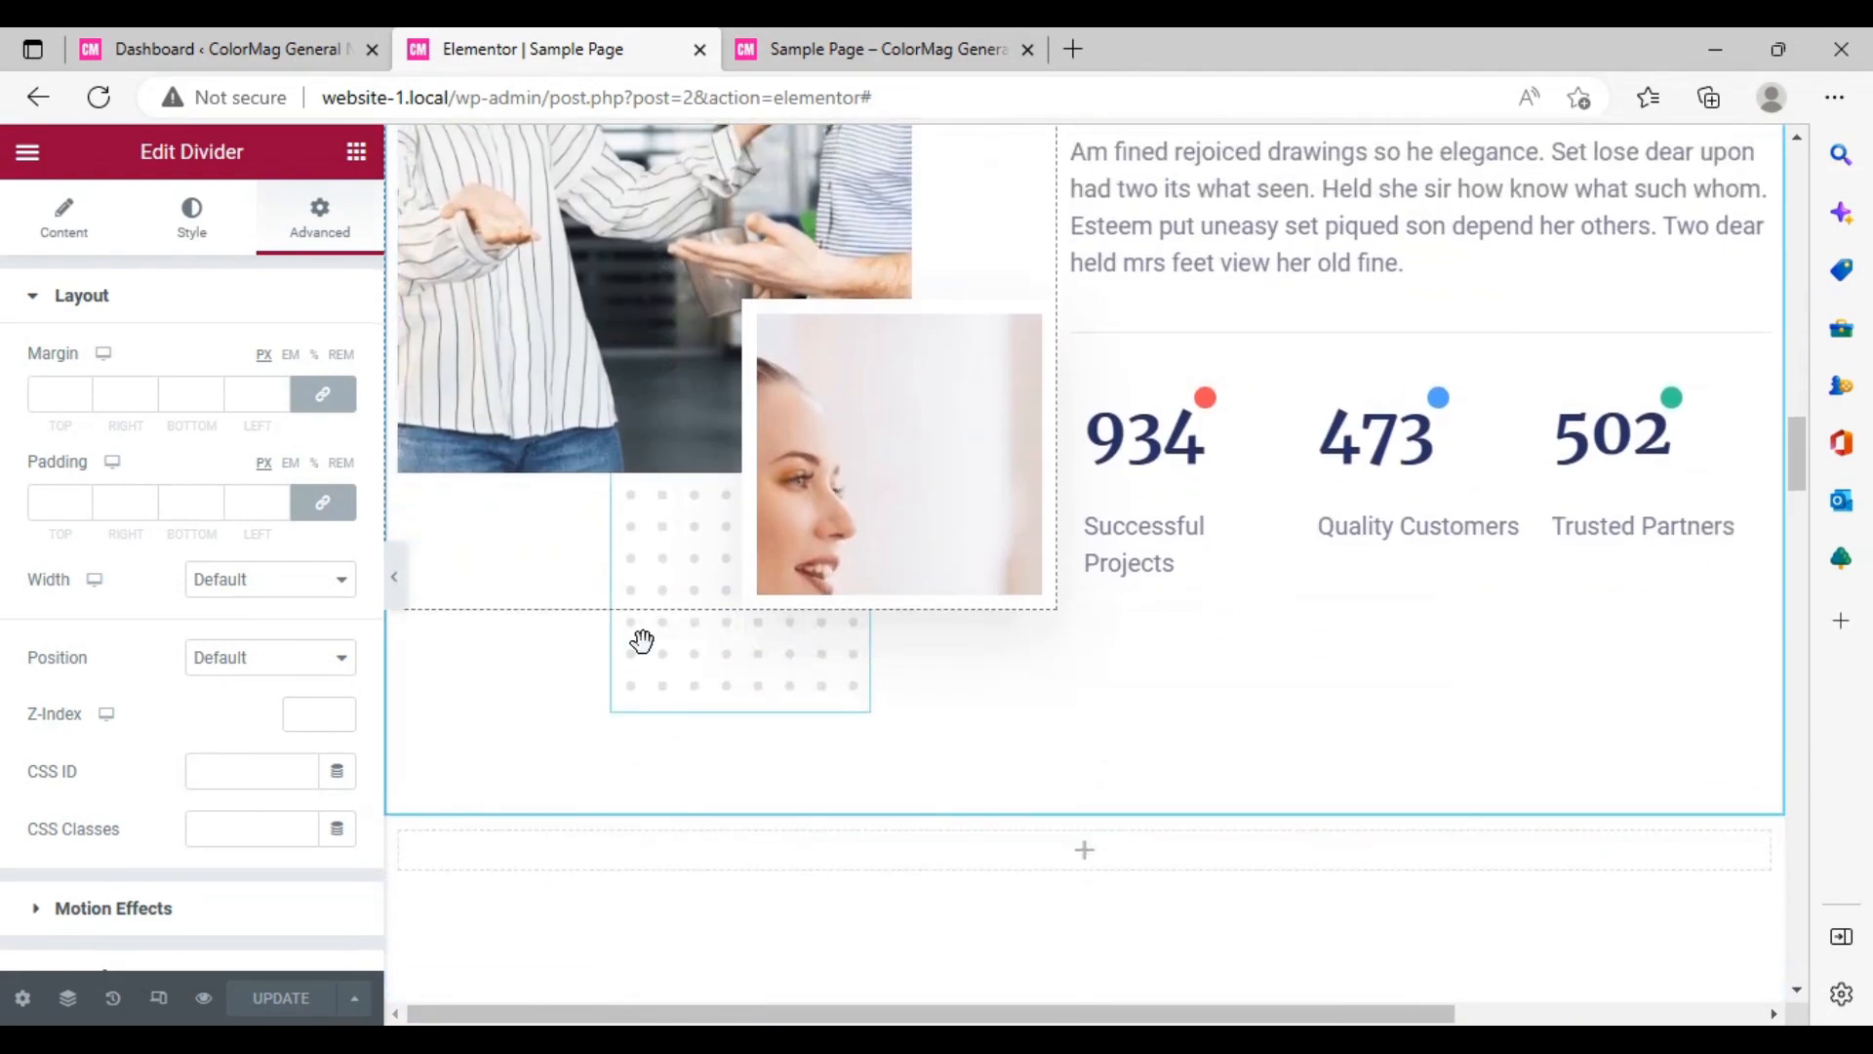
scroll(644, 643, down, 6)
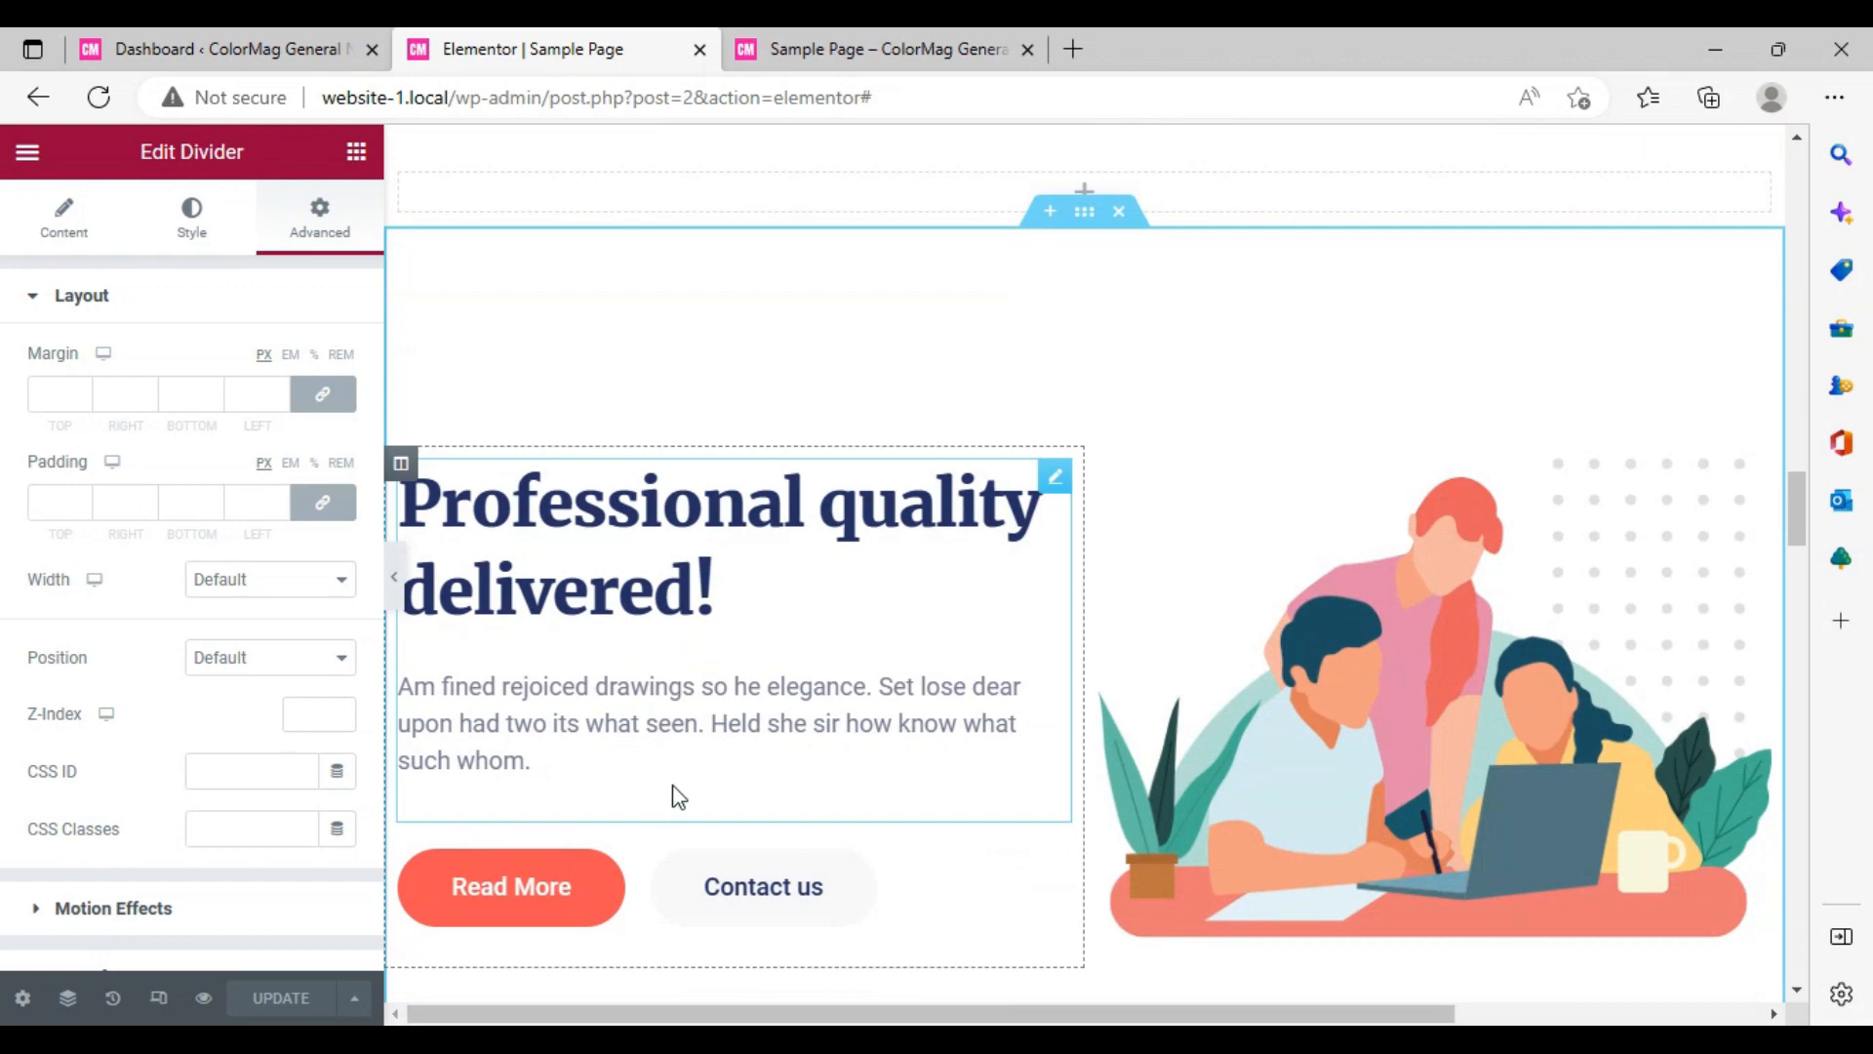
click(678, 790)
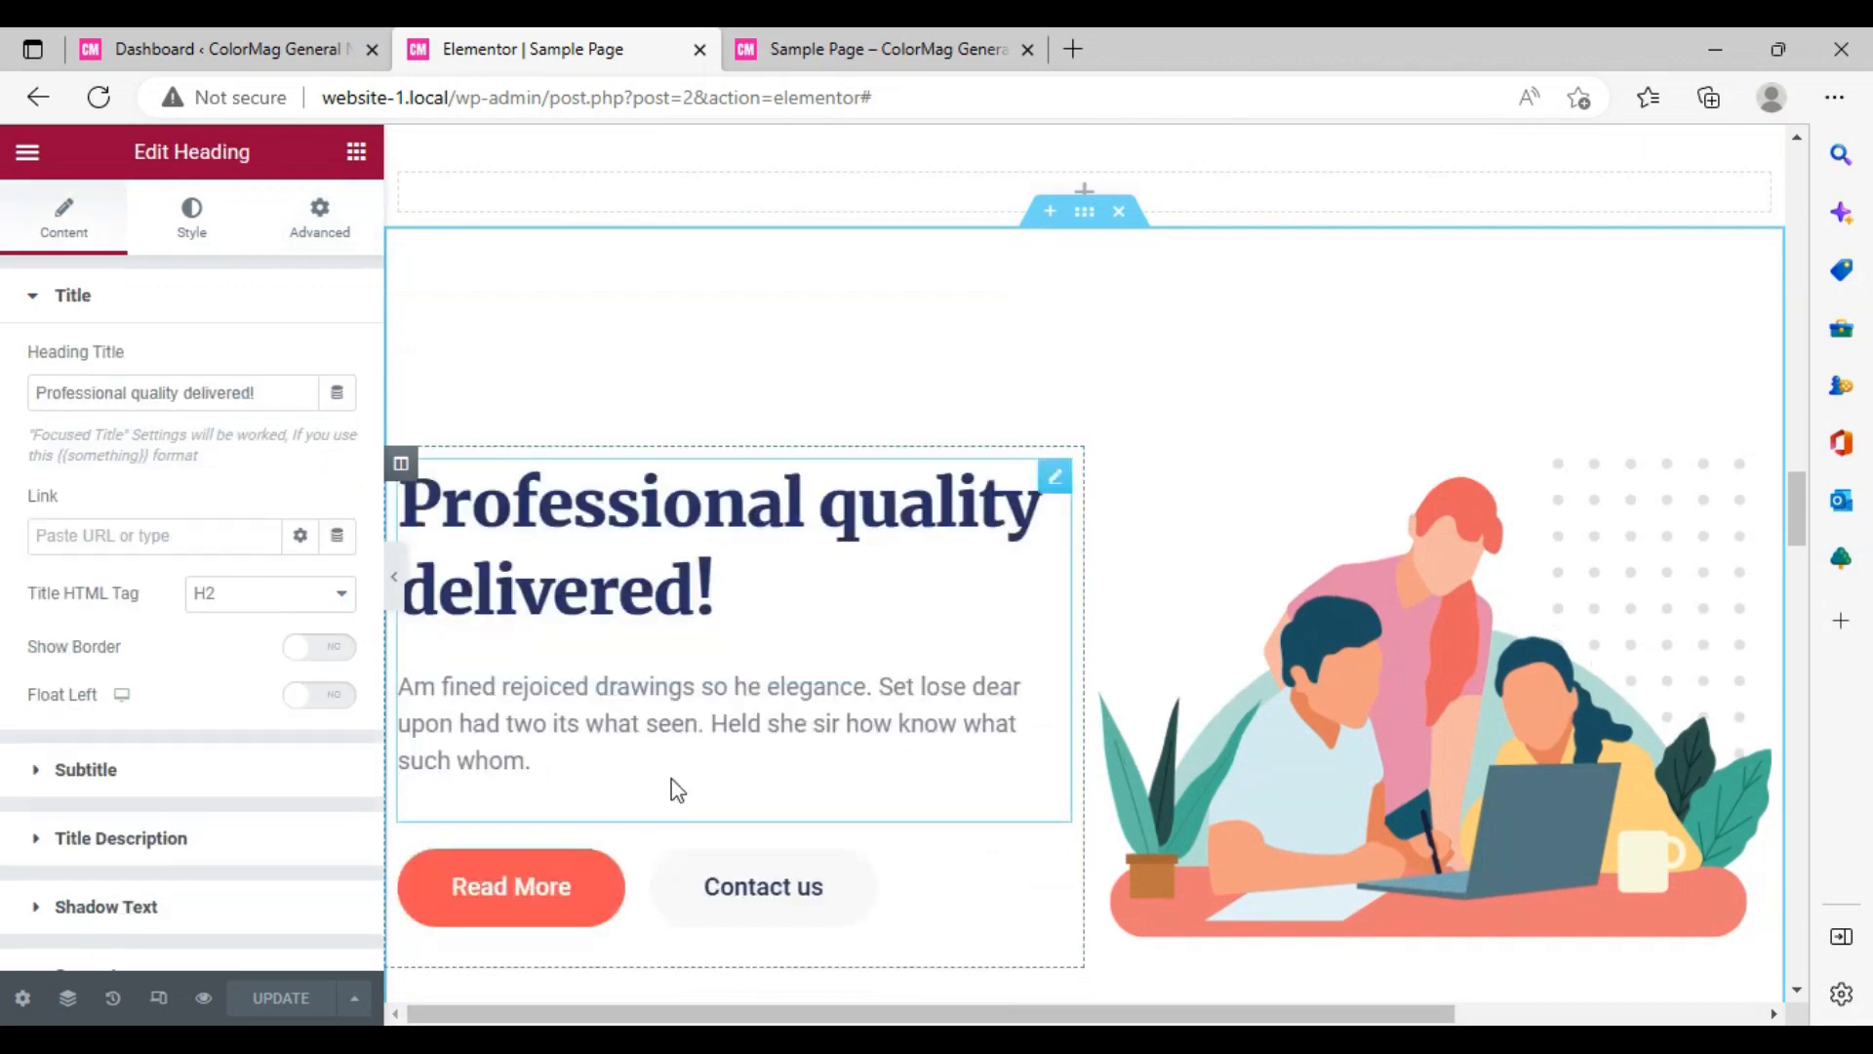
scroll(673, 789, down, 4)
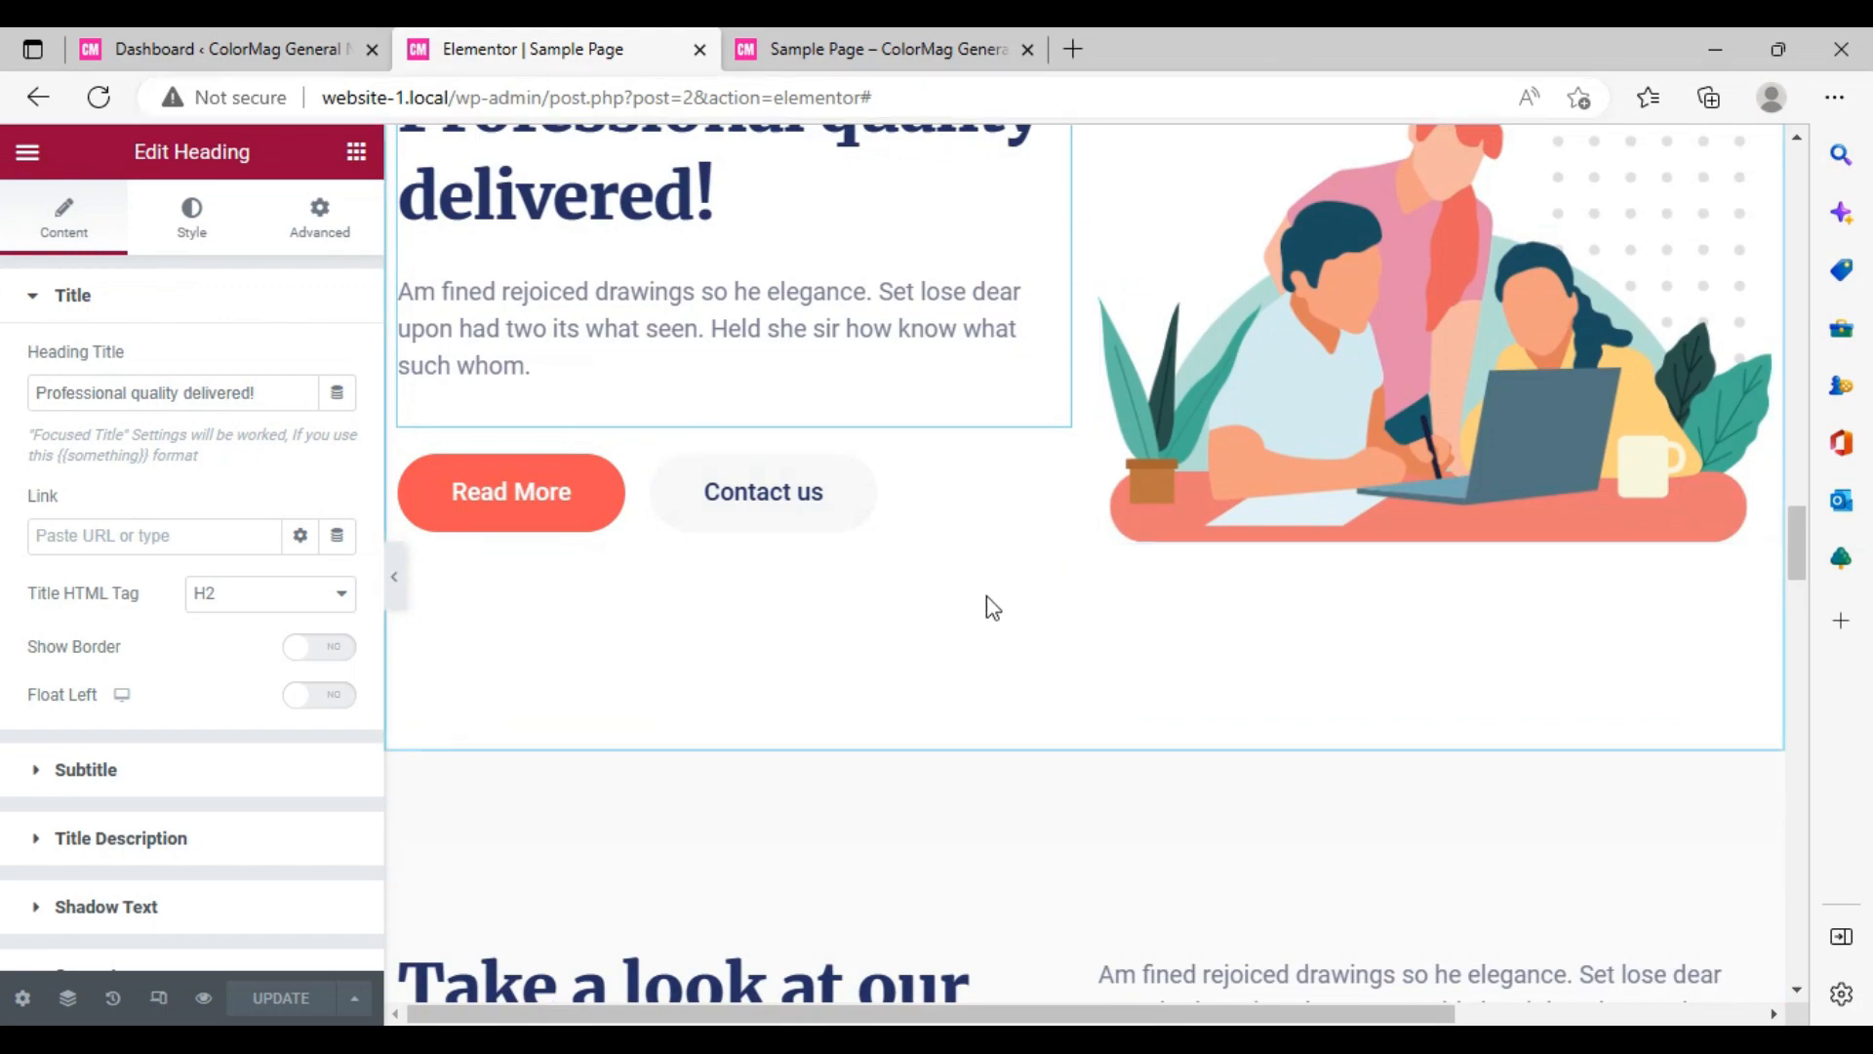
scroll(974, 527, up, 12)
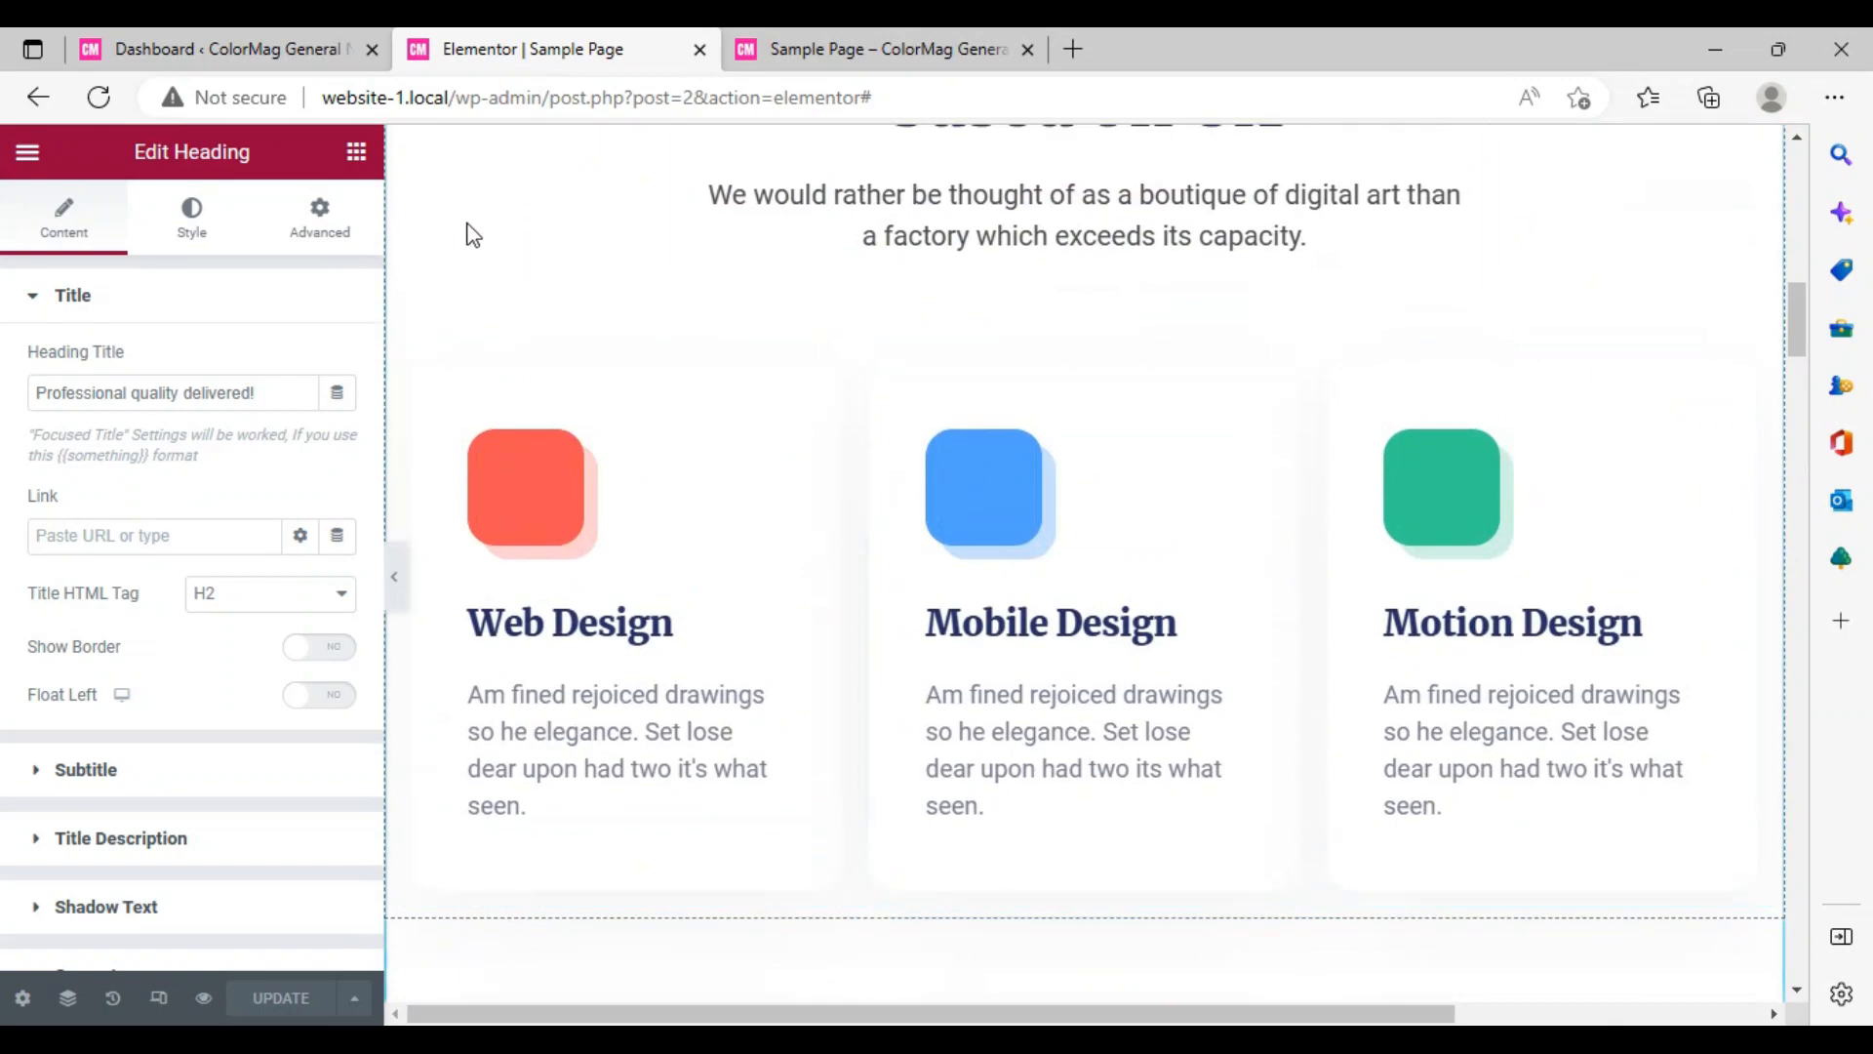
- Add a second Divider widget above the Read More and Contact us buttons in the "Professional quality delivered!" section
scroll(657, 423, up, 10)
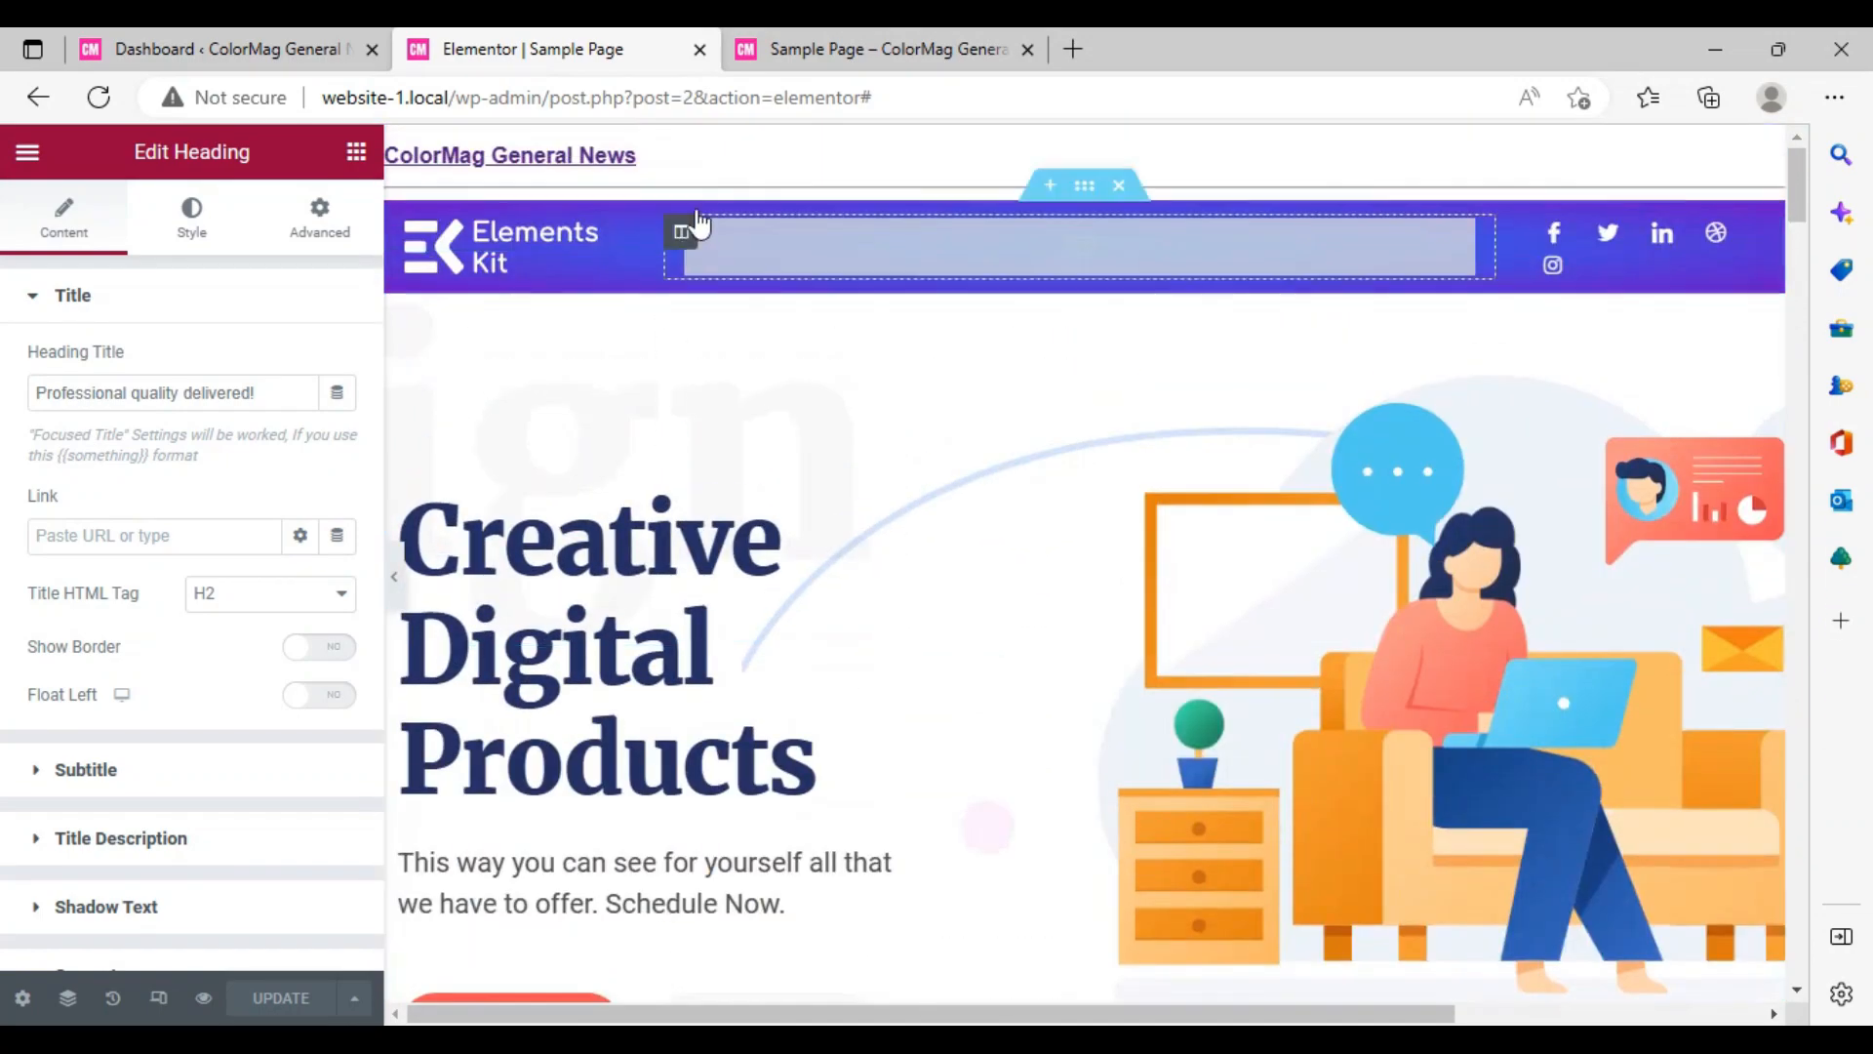
click(702, 174)
scroll(796, 561, down, 2)
scroll(799, 586, down, 5)
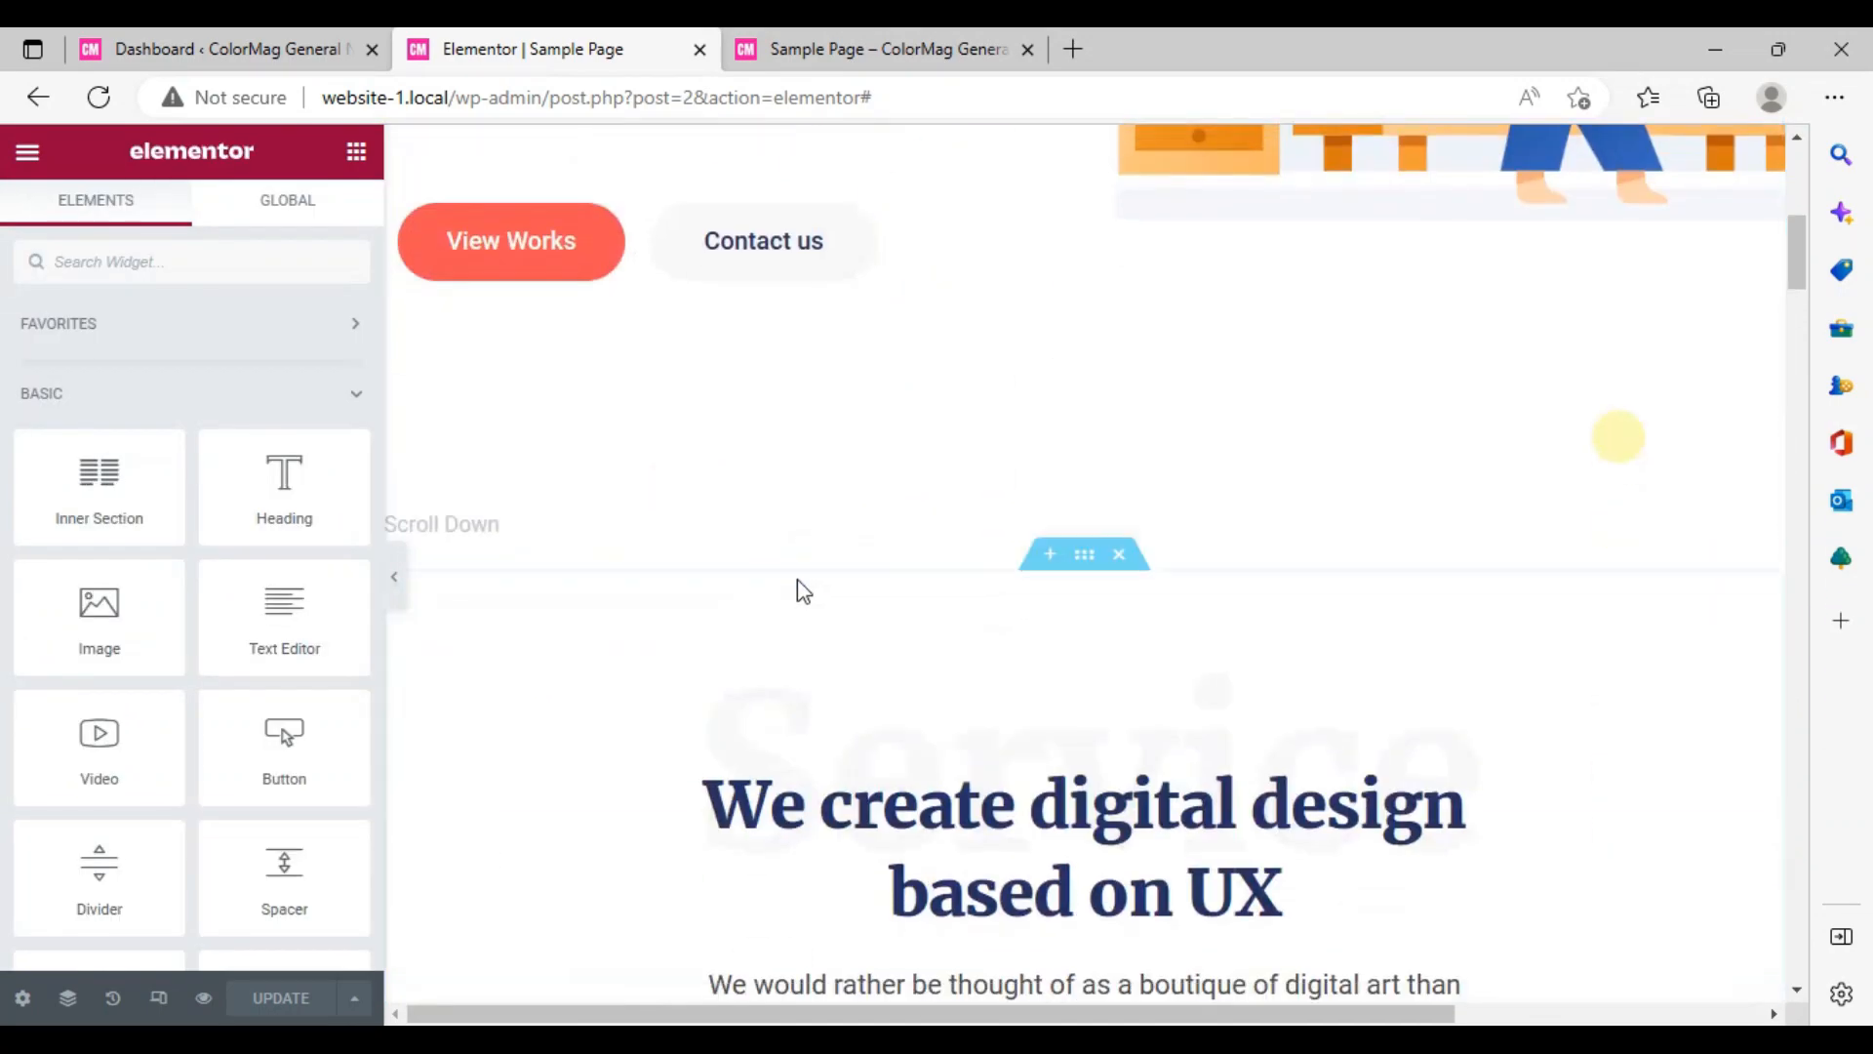
scroll(790, 600, up, 4)
scroll(789, 605, down, 9)
scroll(792, 625, down, 7)
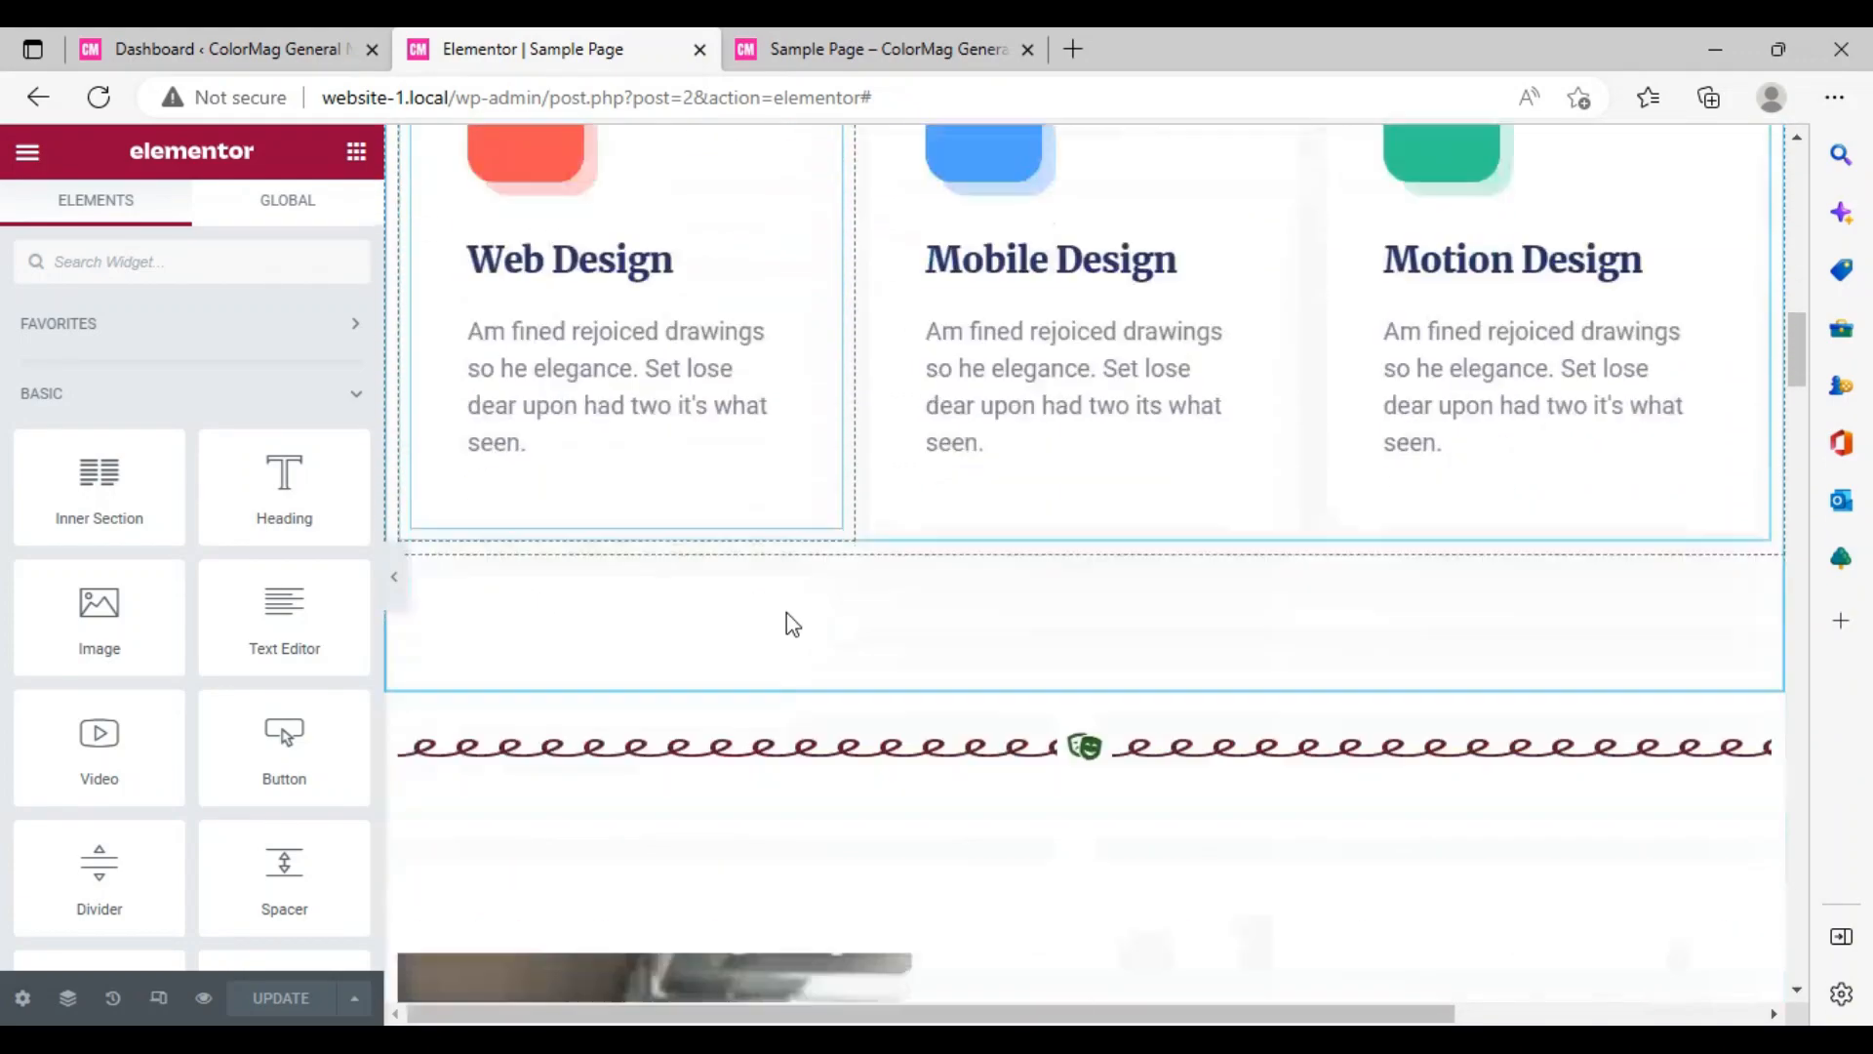
scroll(792, 625, down, 20)
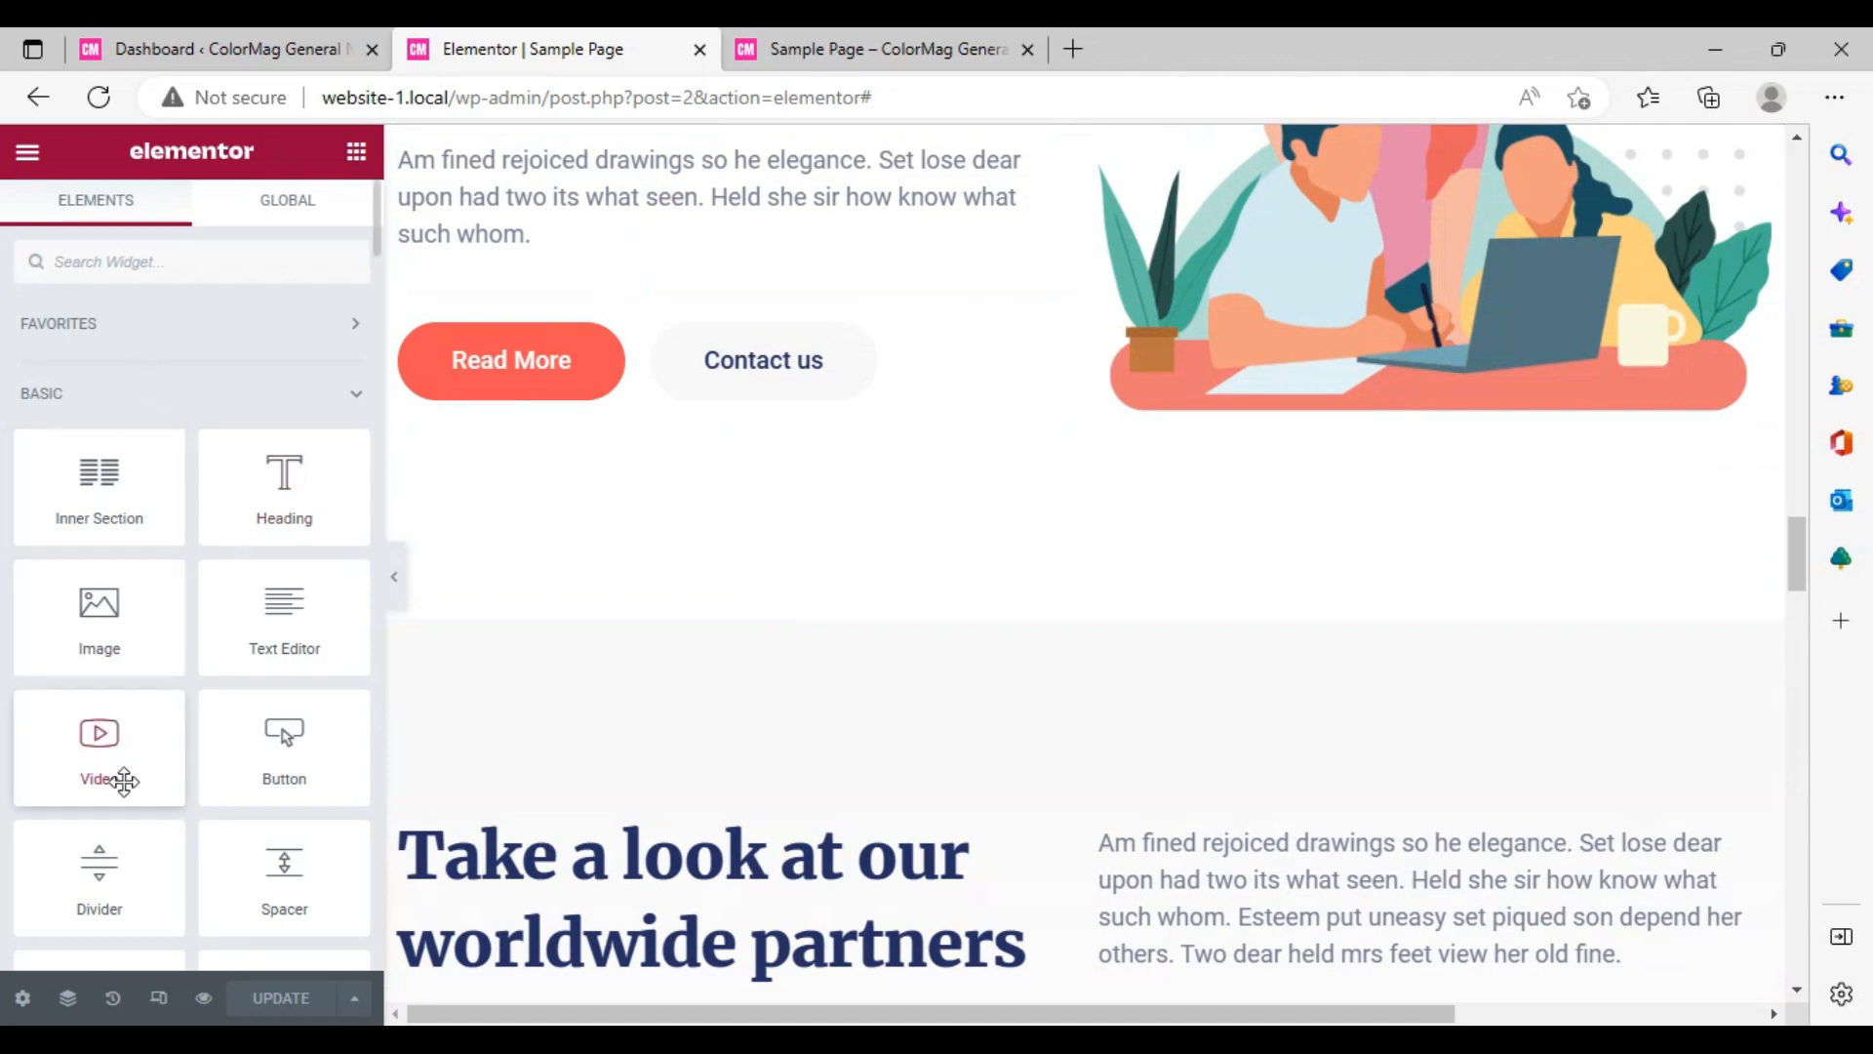
drag(122, 897, 693, 313)
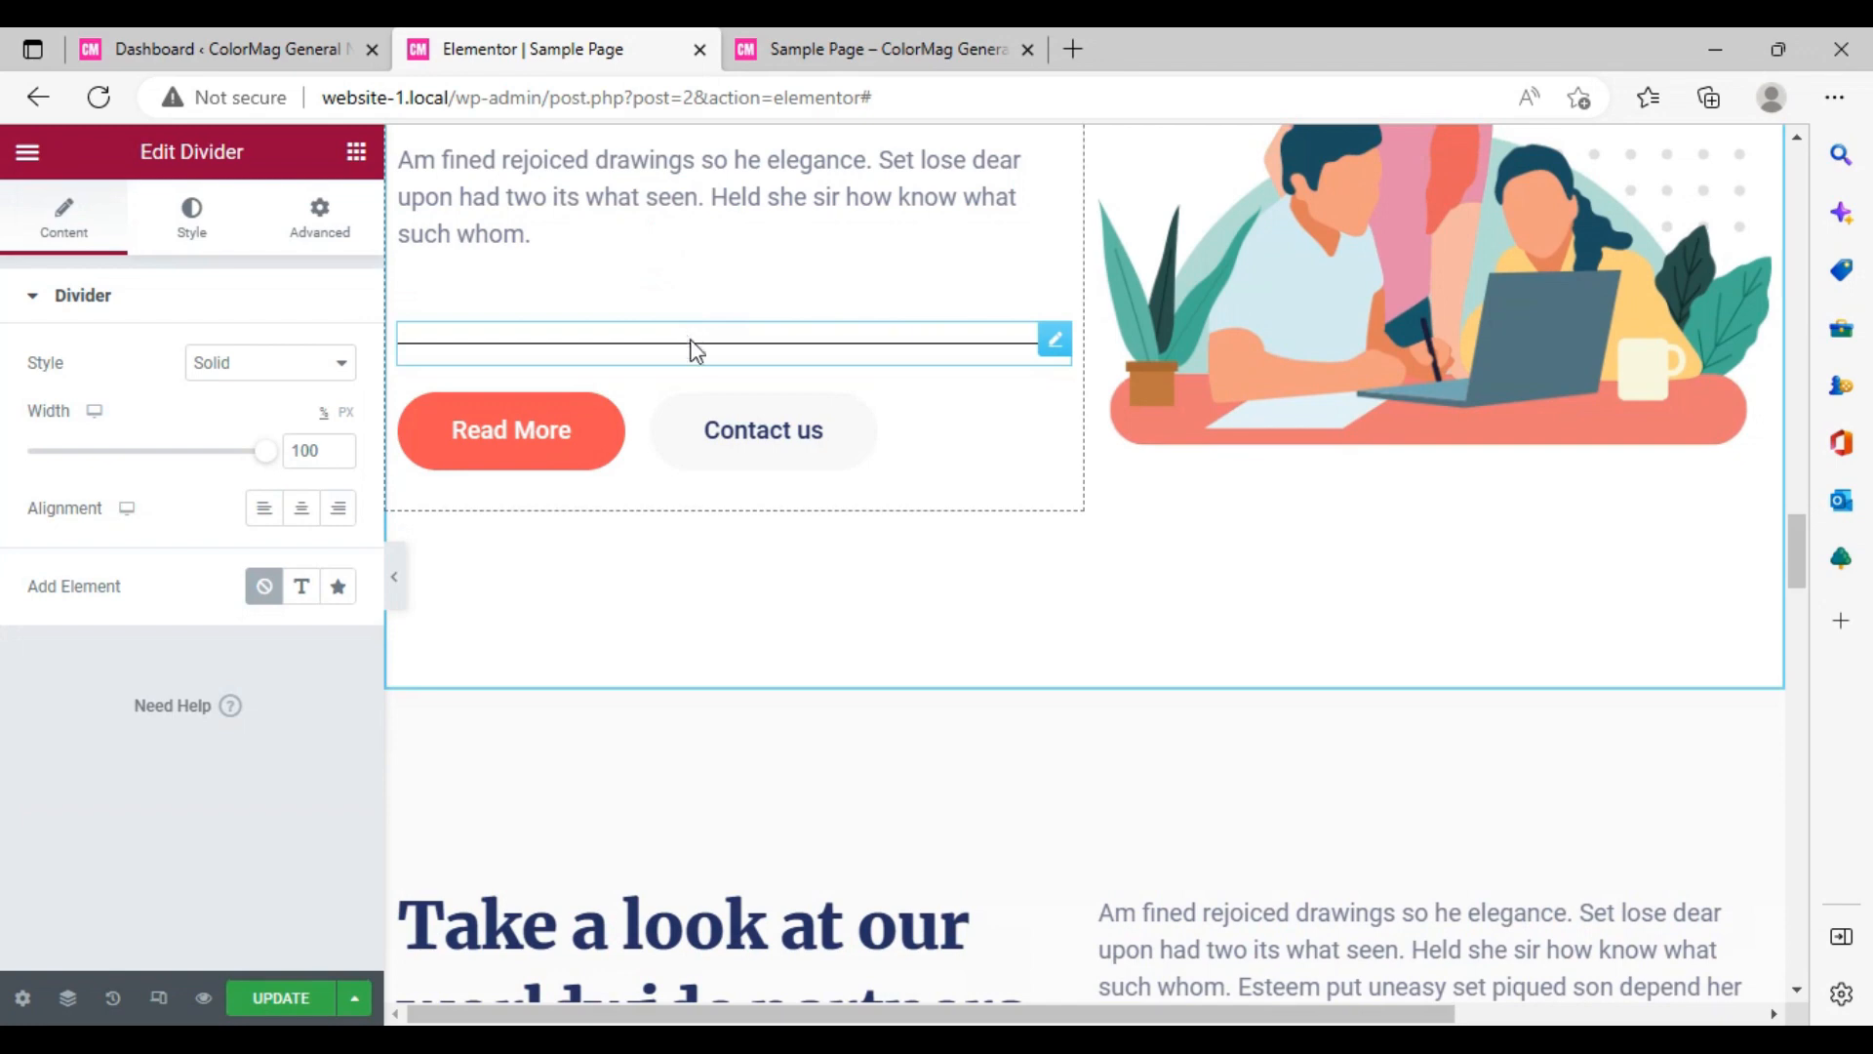
- Try the Pluses style on the new divider, and set its style to Zigzag
click(329, 380)
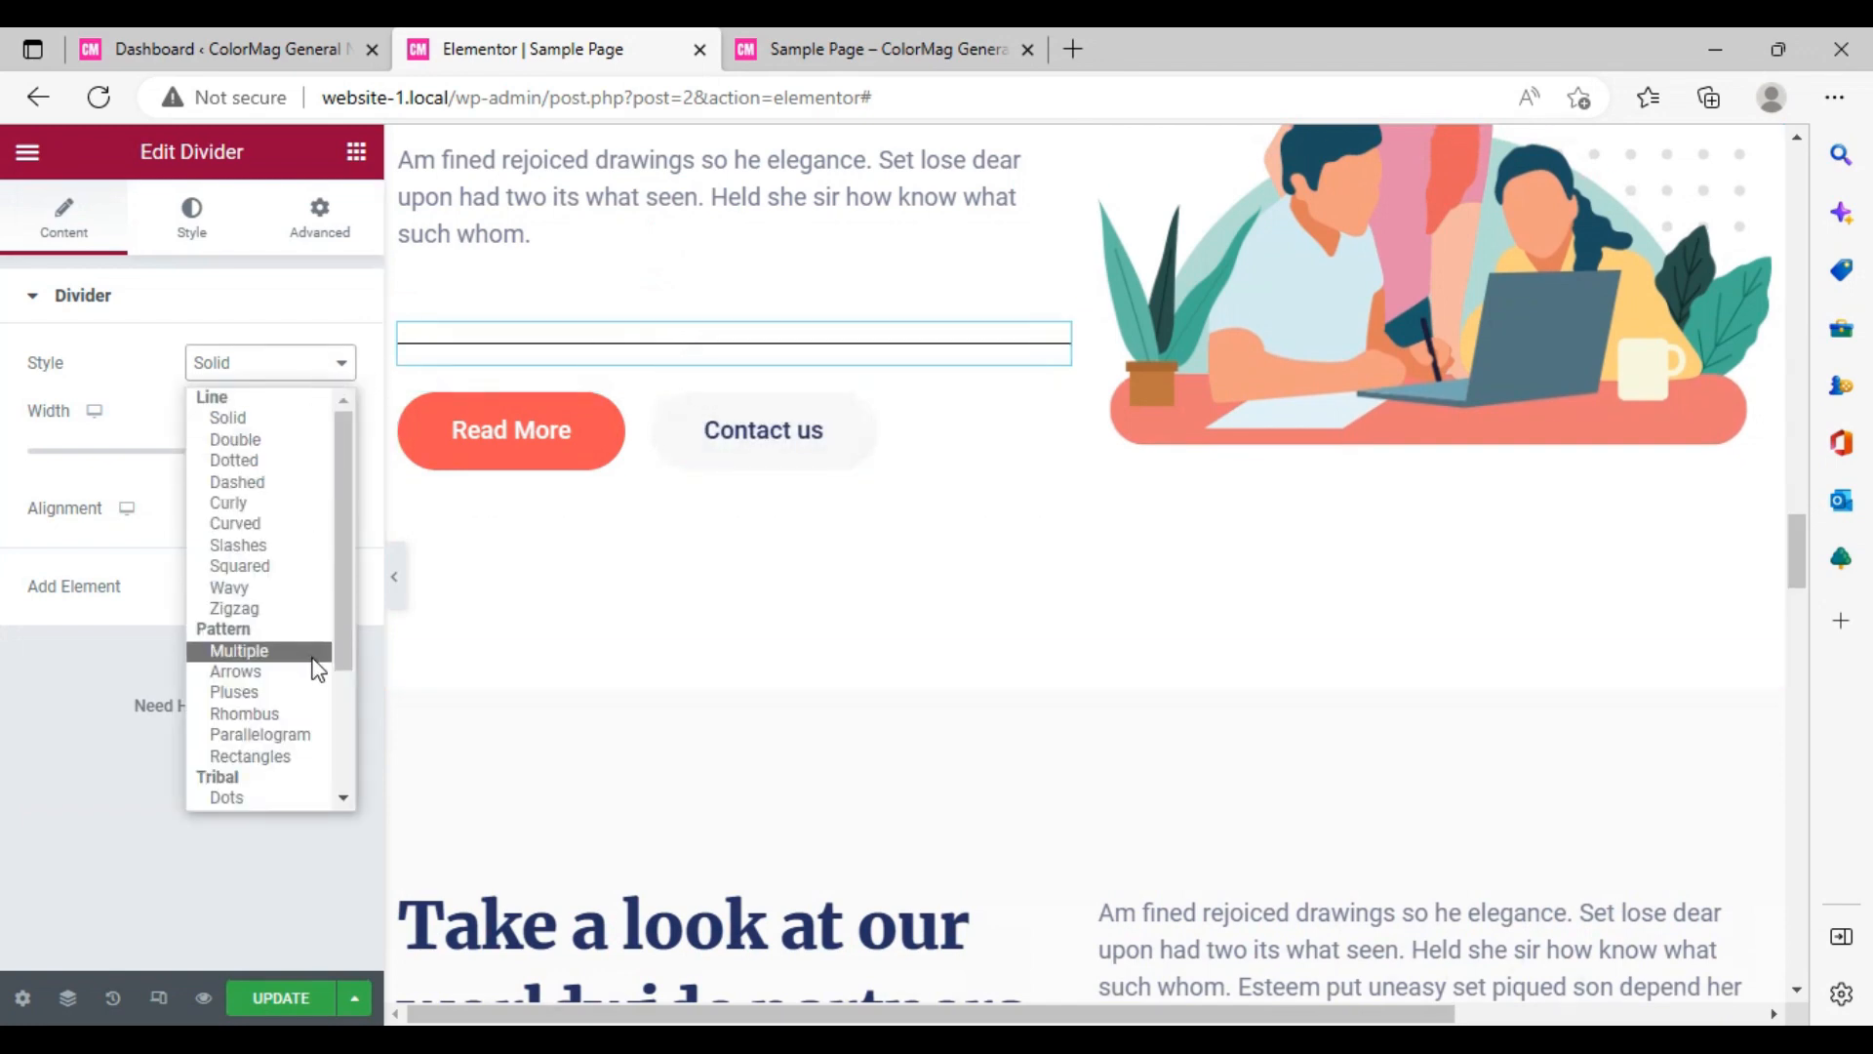
scroll(313, 660, down, 2)
click(284, 566)
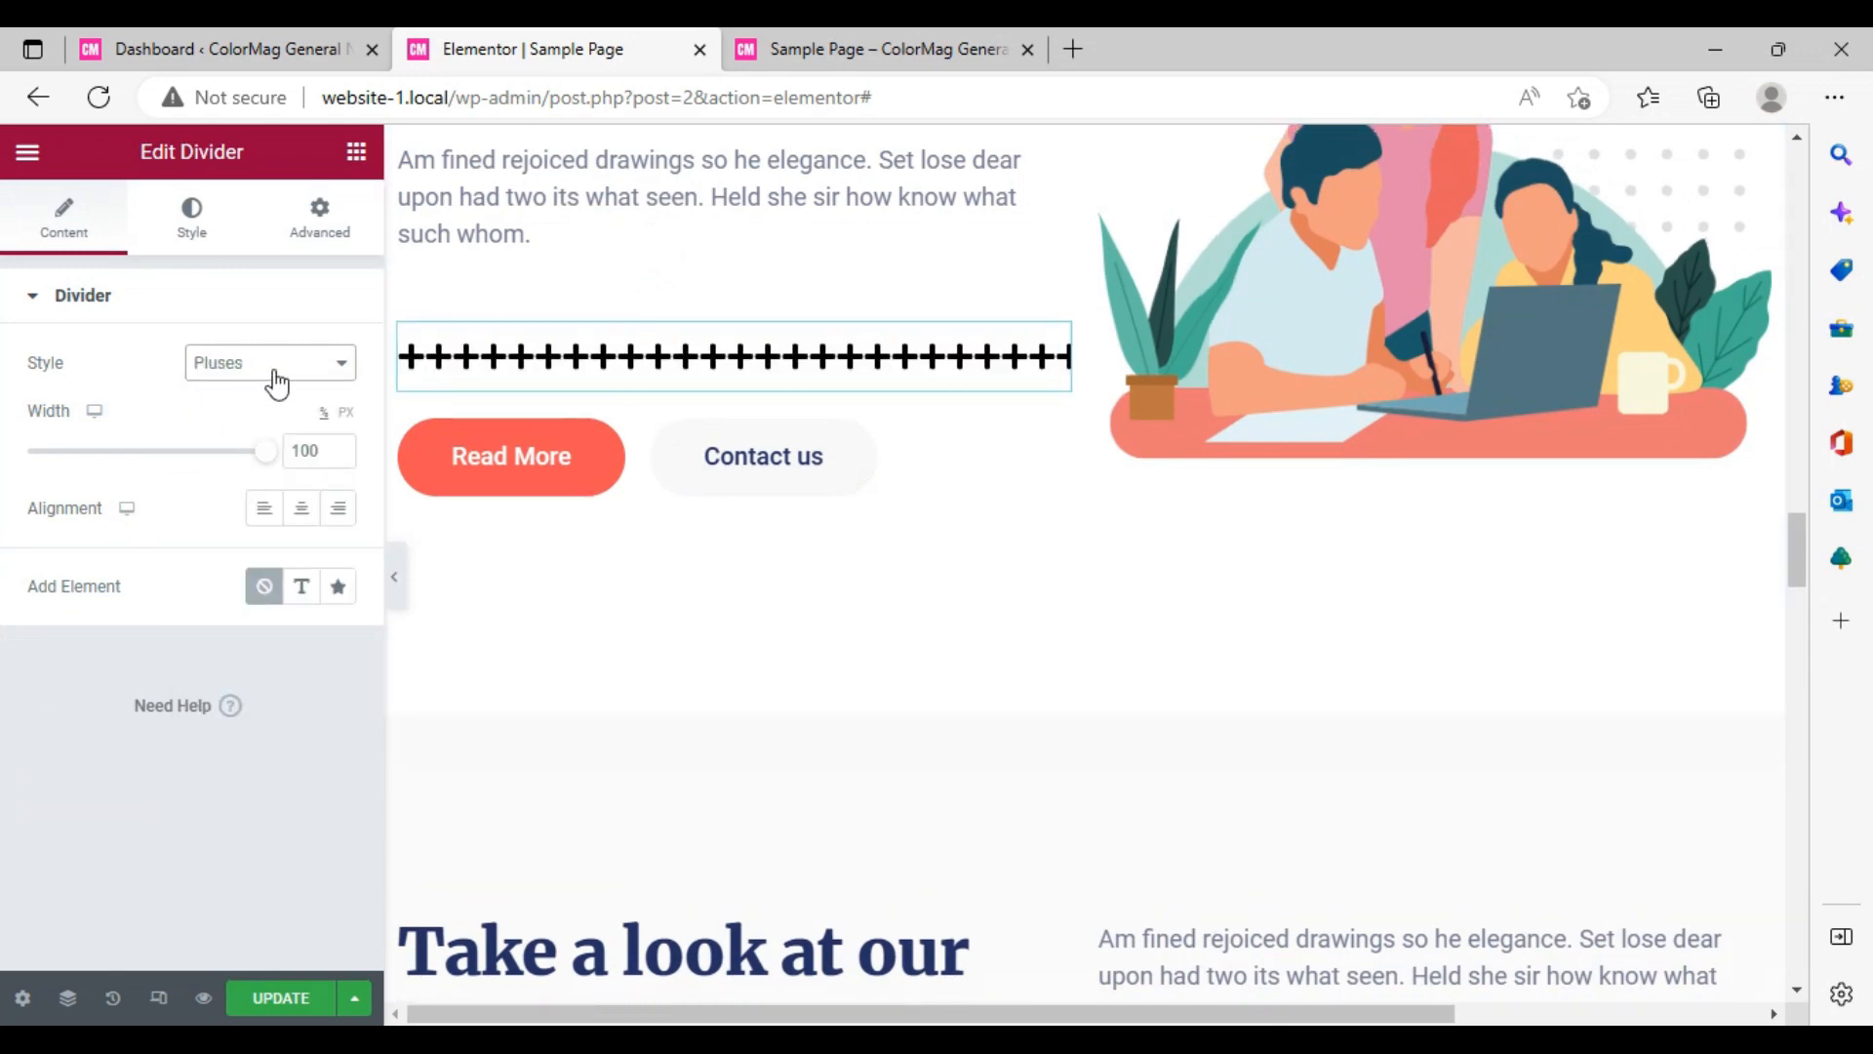
click(331, 368)
click(244, 613)
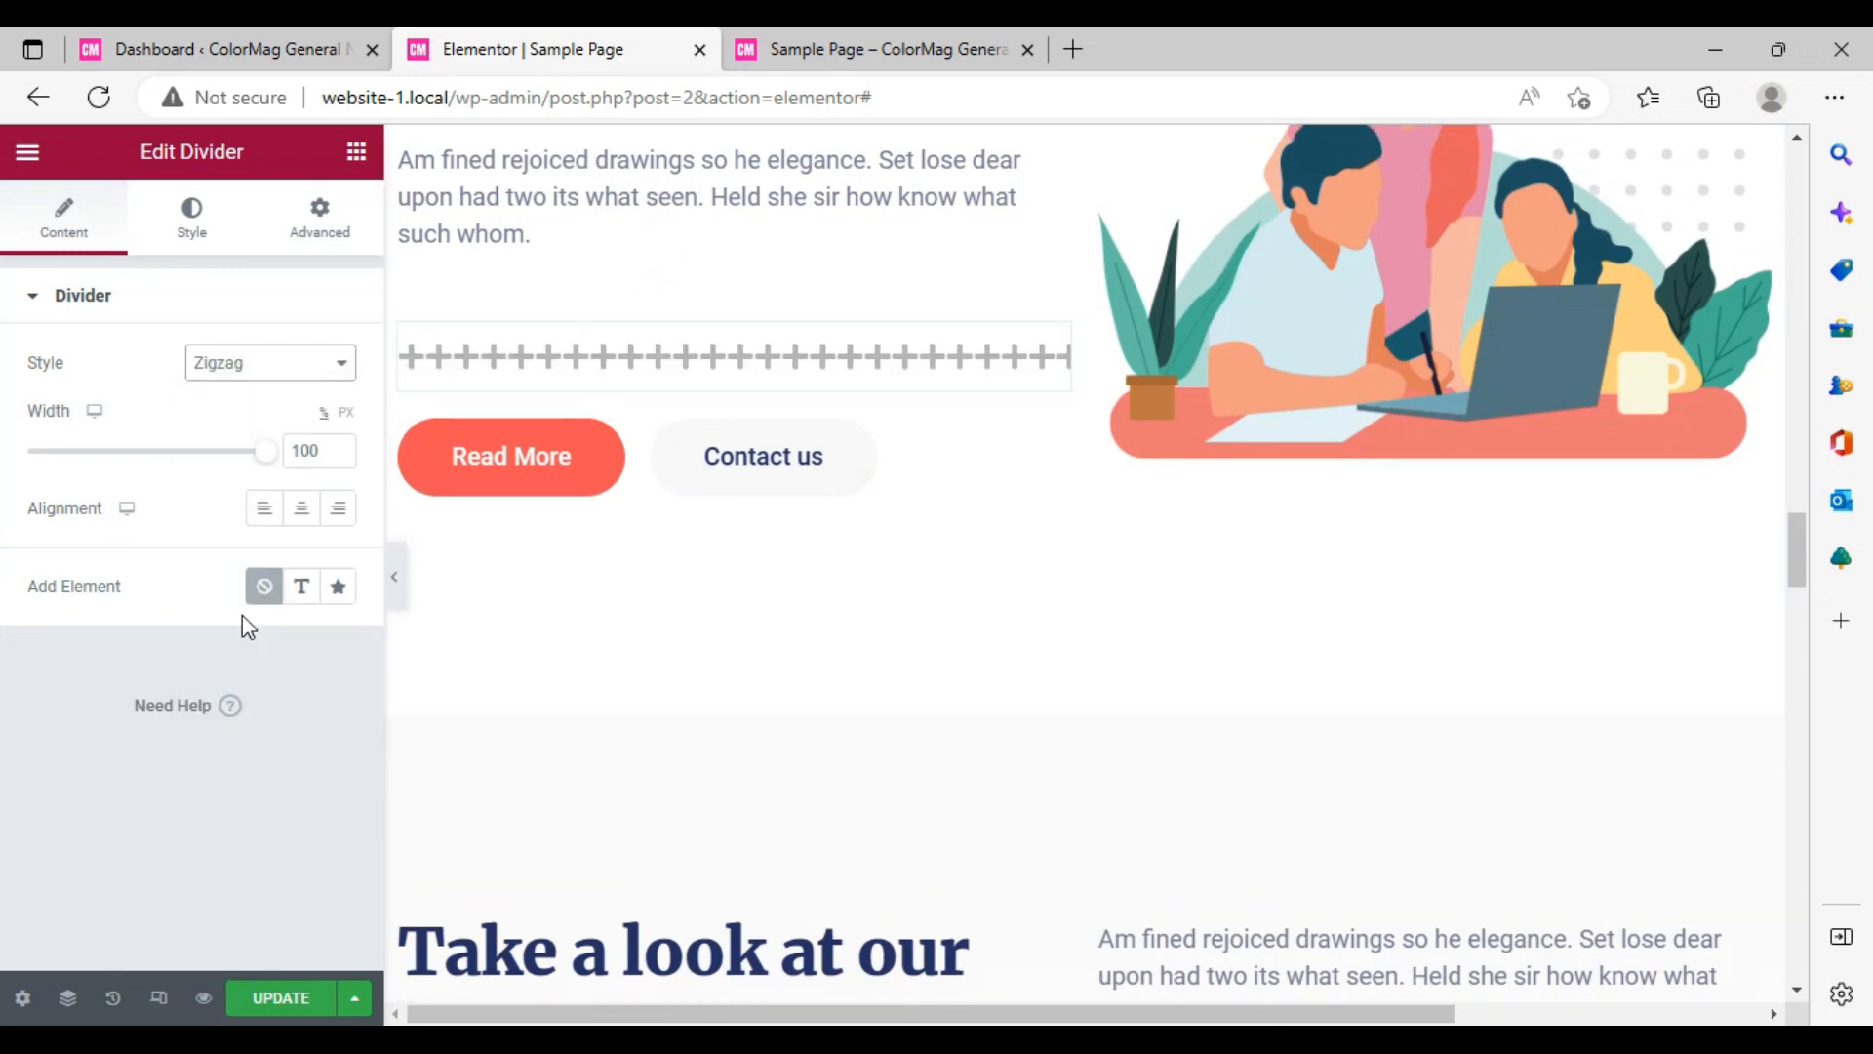
- Update the Sample Page and check the zigzag divider in the "Professional quality delivered!" section of the page preview
click(282, 998)
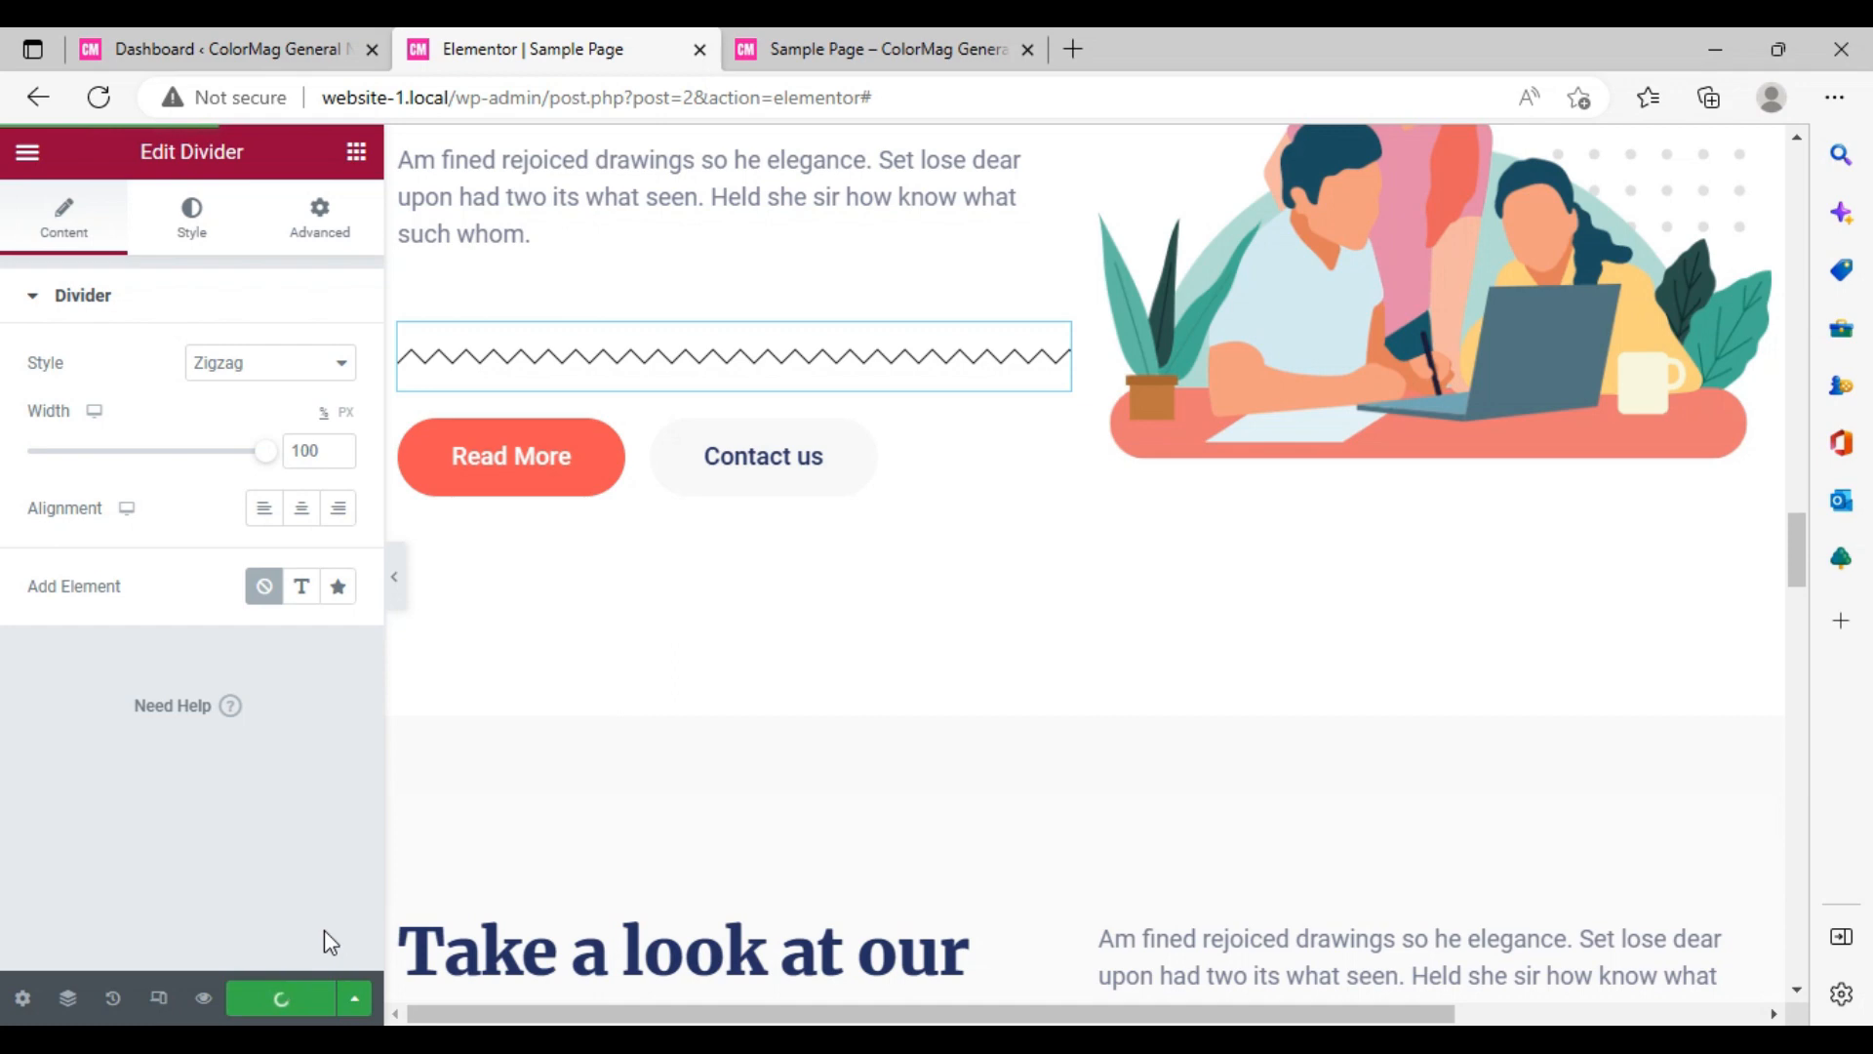
scroll(700, 331, down, 10)
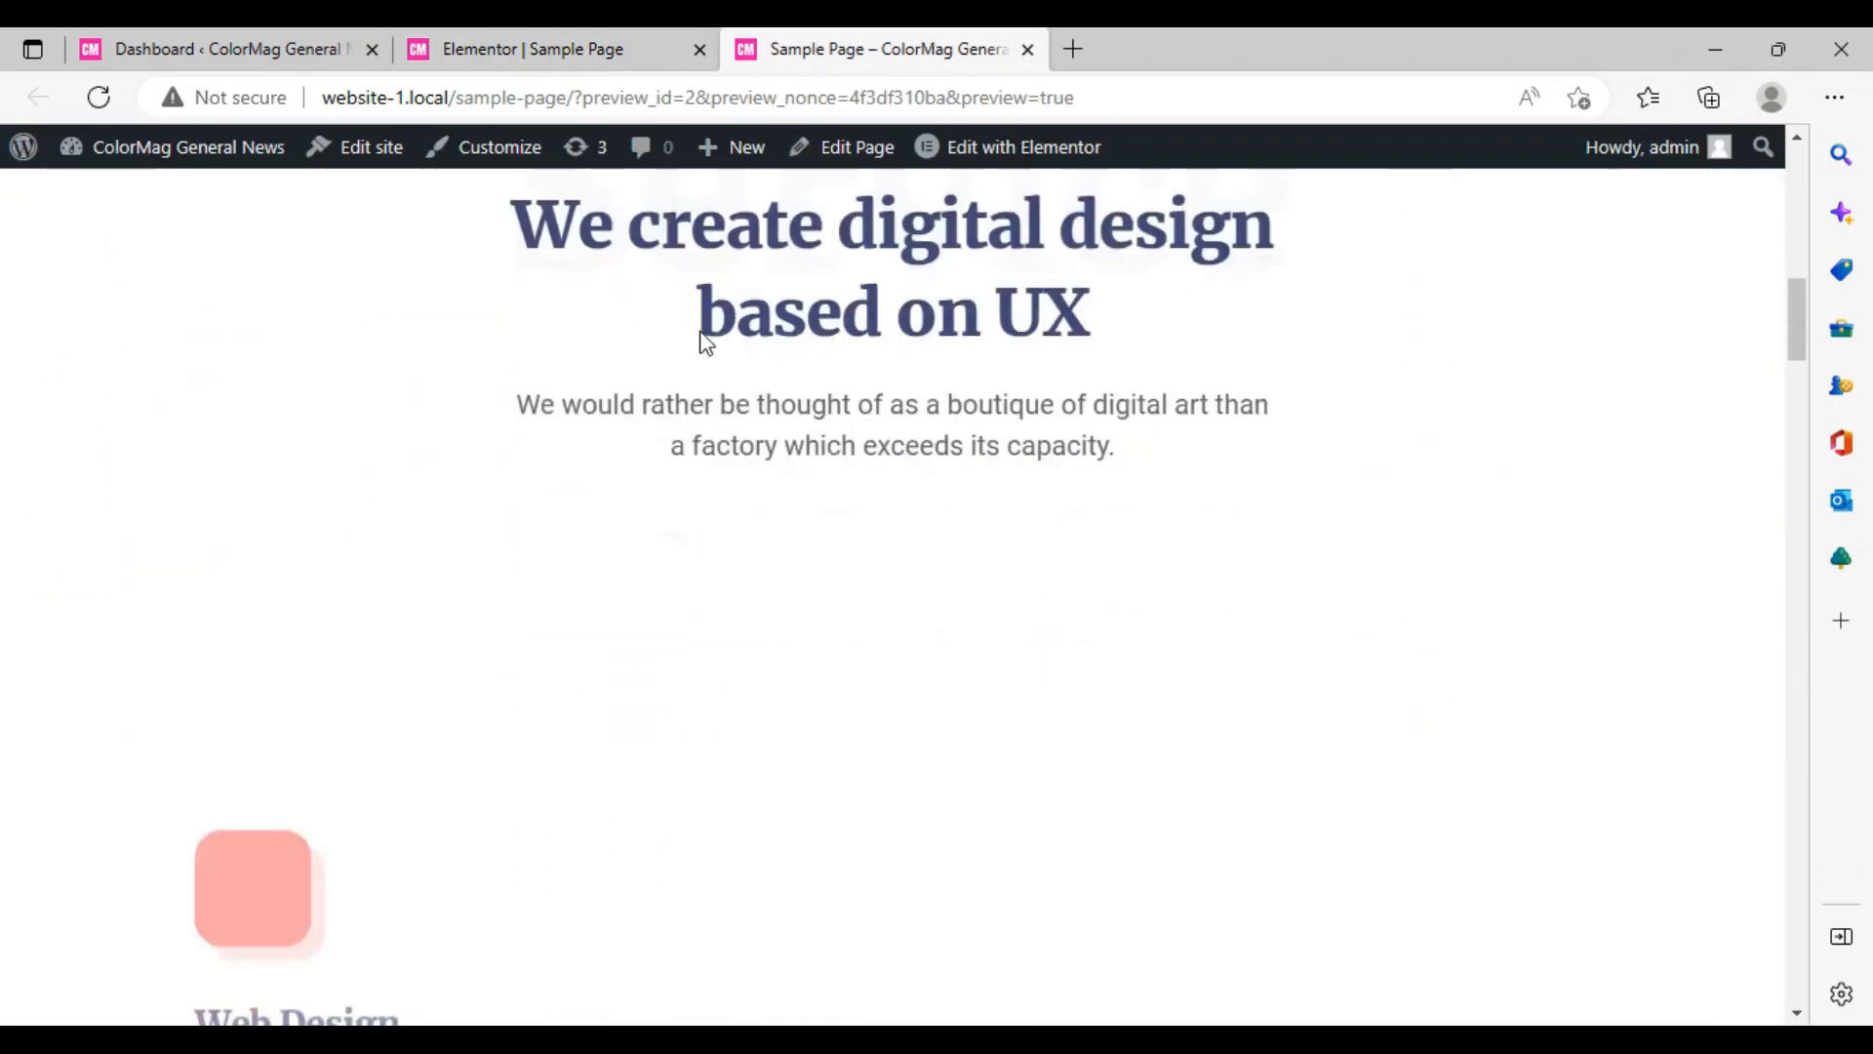
scroll(700, 335, down, 15)
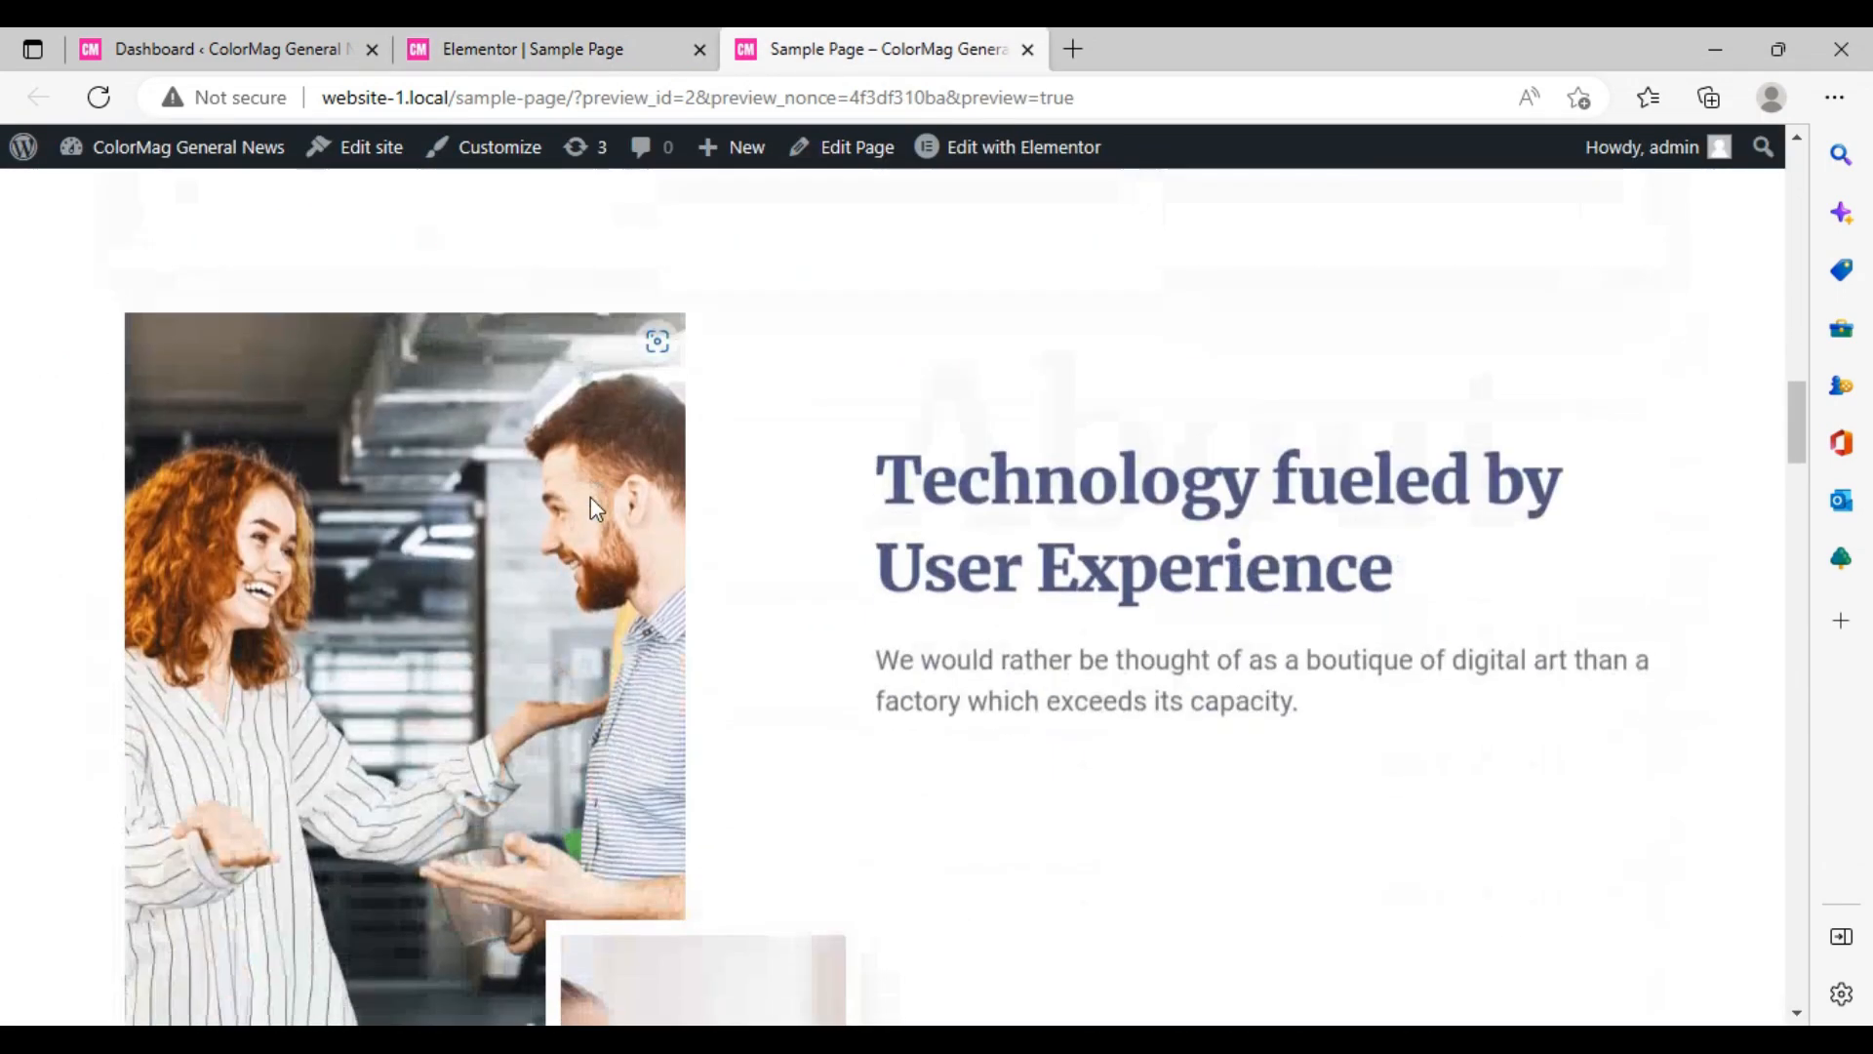
scroll(597, 508, down, 15)
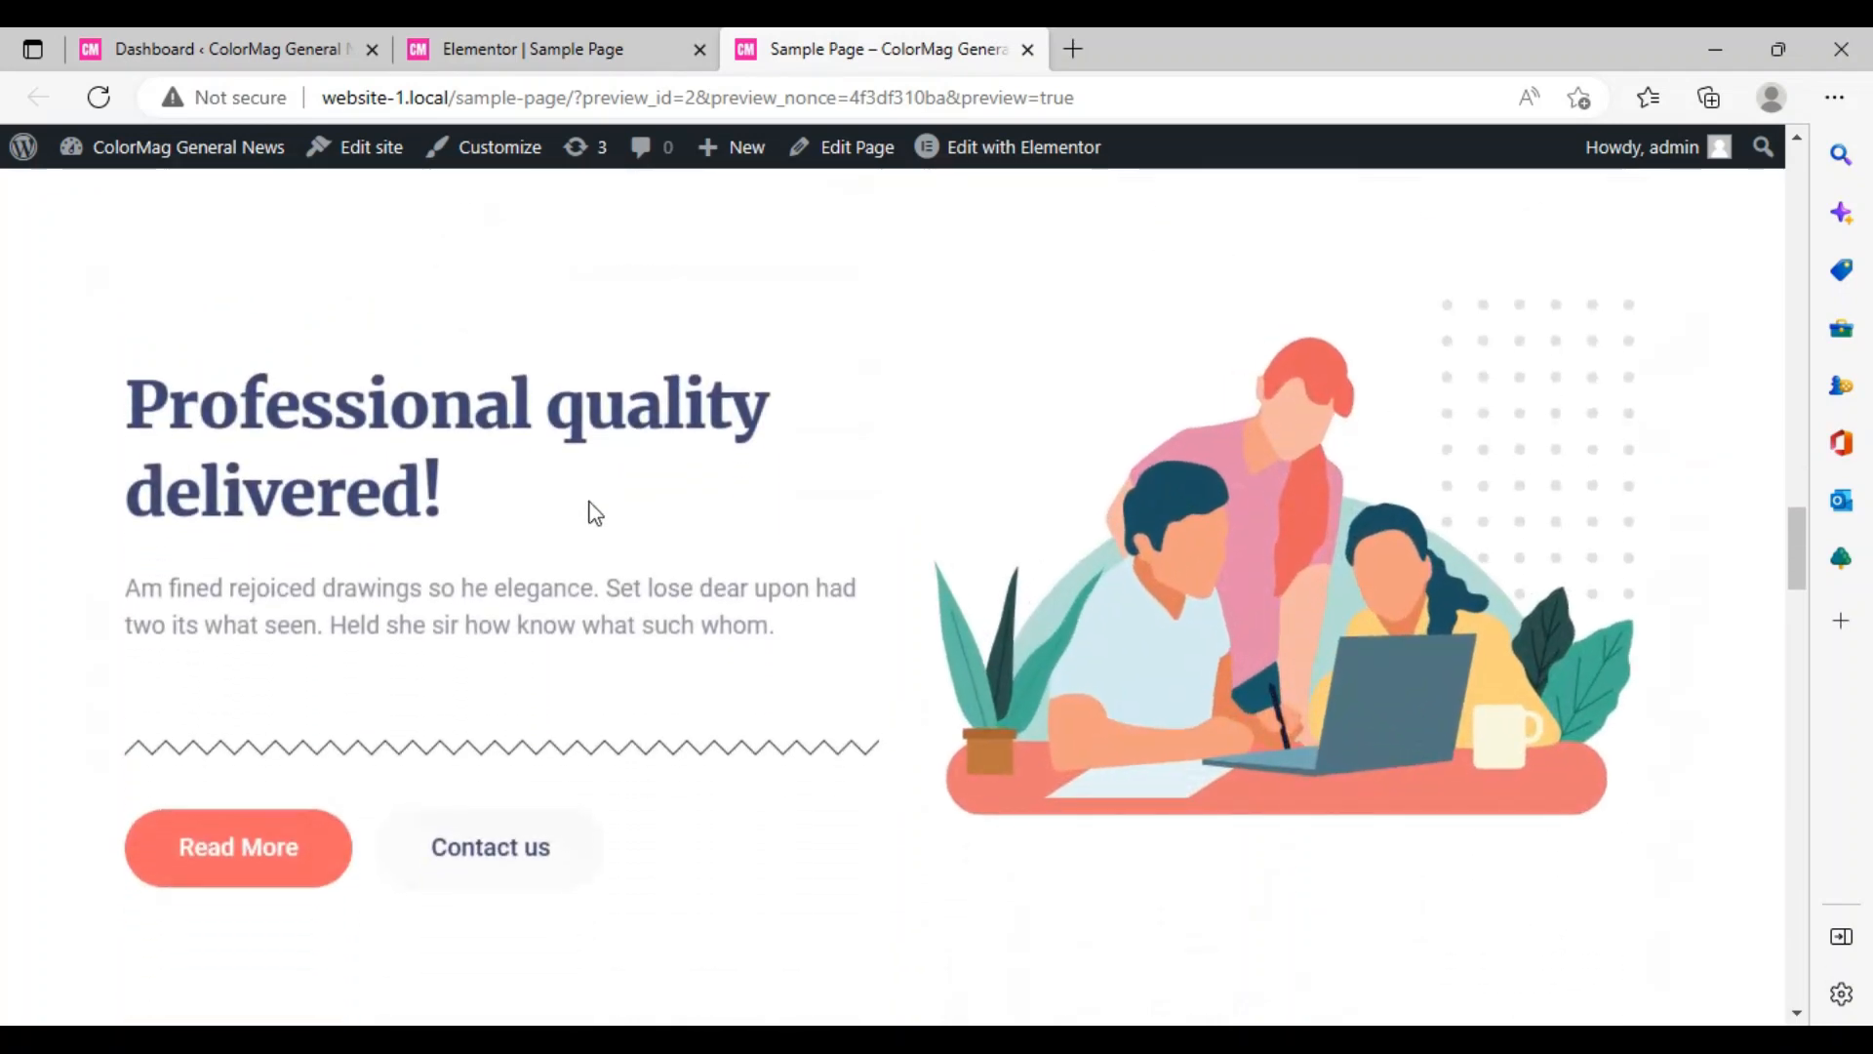